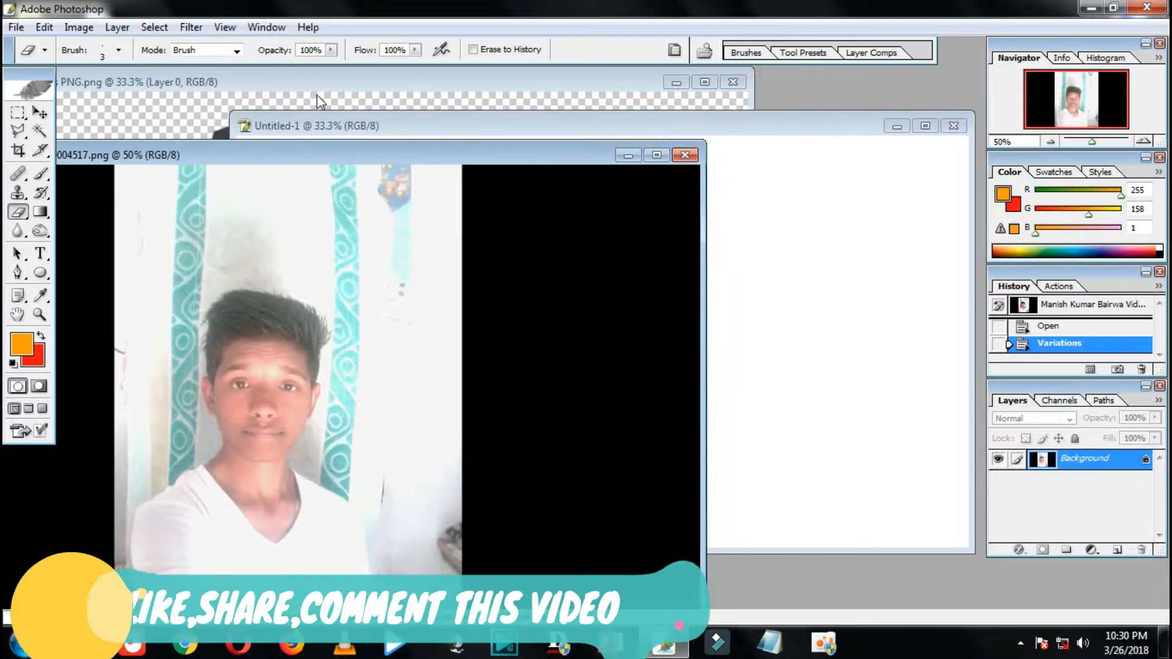
Select the figure in the dark blazer in the dress image with a rectangular marquee
click(317, 94)
click(17, 113)
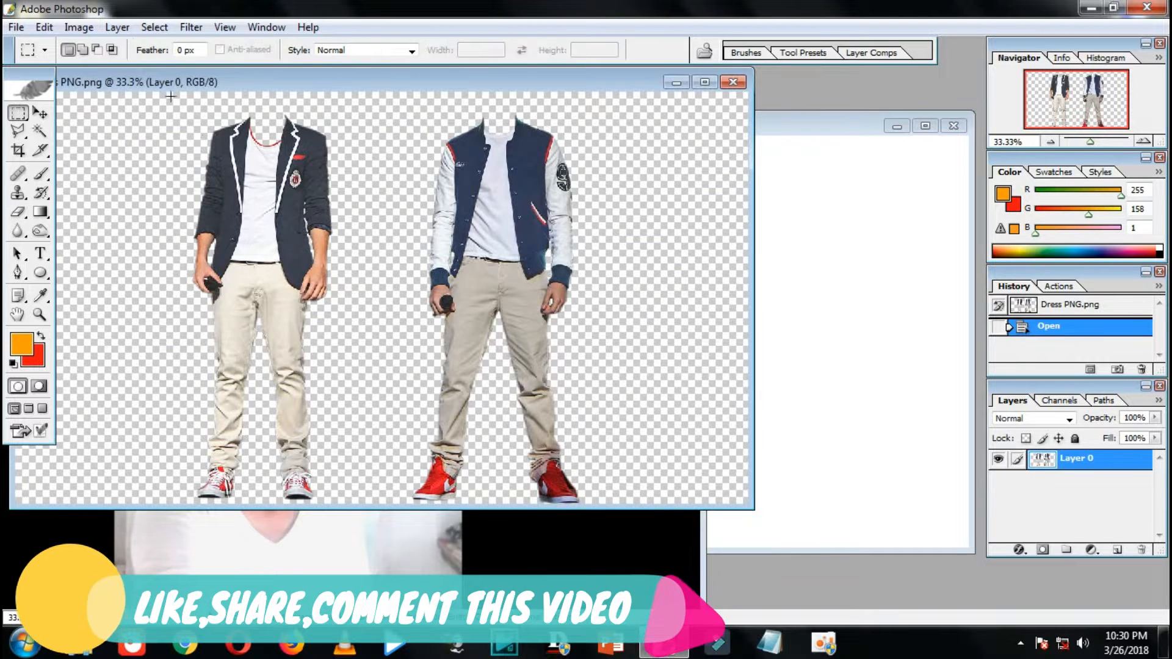
drag(164, 95, 366, 518)
Copy the selected blazer figure into the Untitled-1 document and place it near the centre of the canvas
key(v)
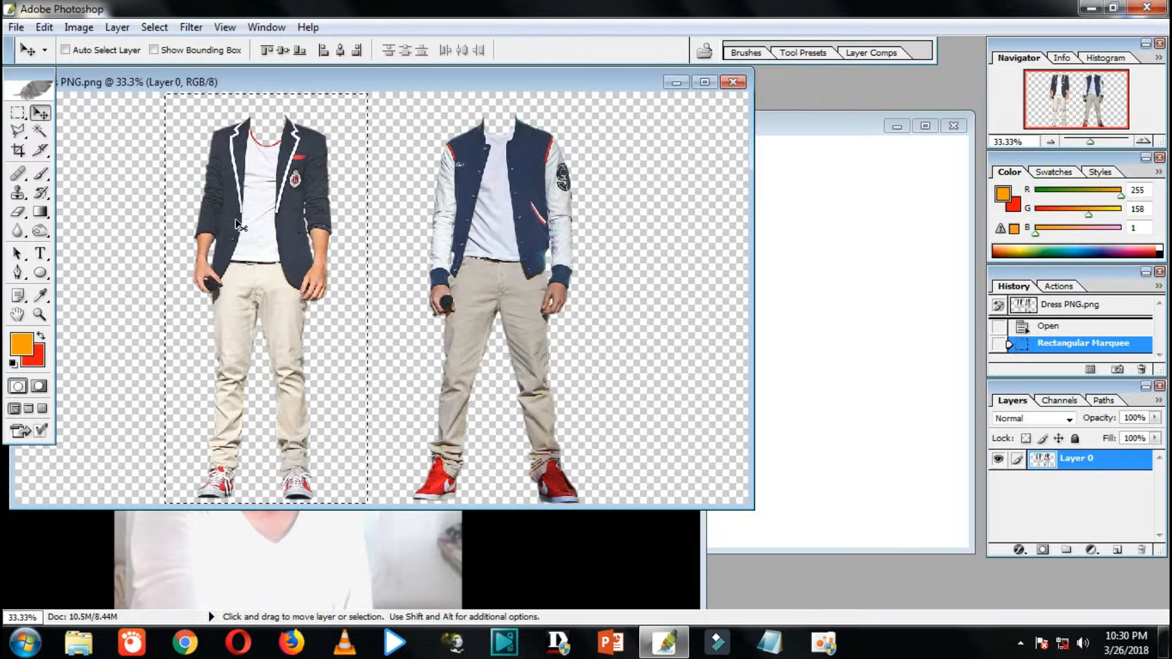
drag(122, 178, 793, 269)
drag(794, 269, 566, 255)
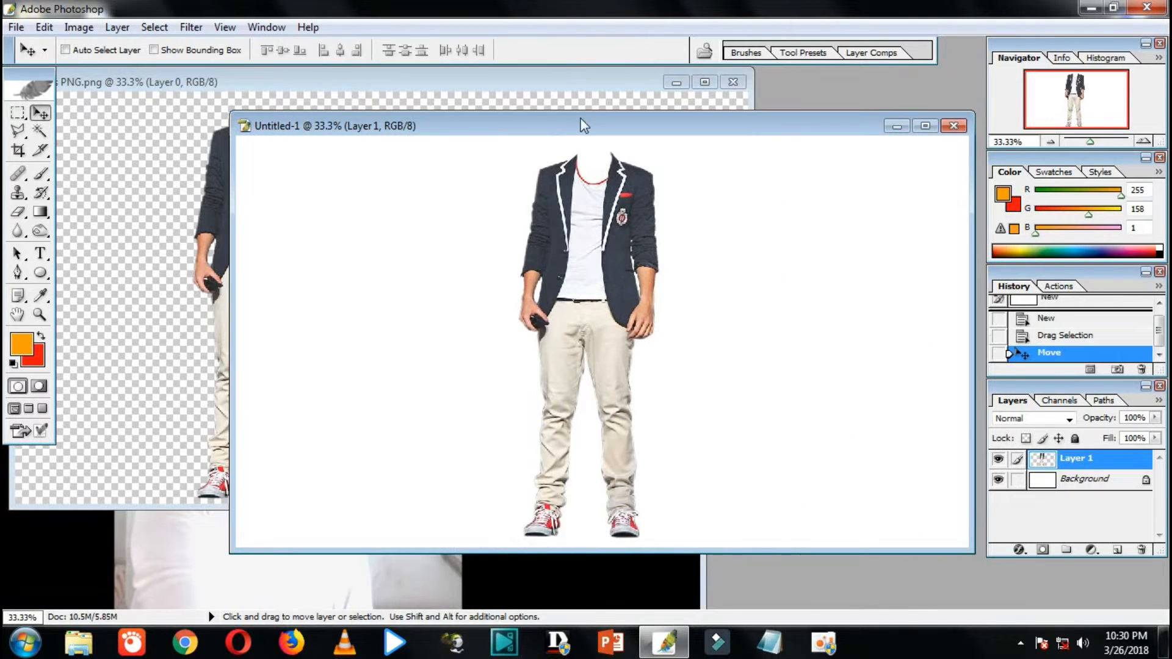
drag(581, 123, 559, 70)
drag(579, 178, 581, 179)
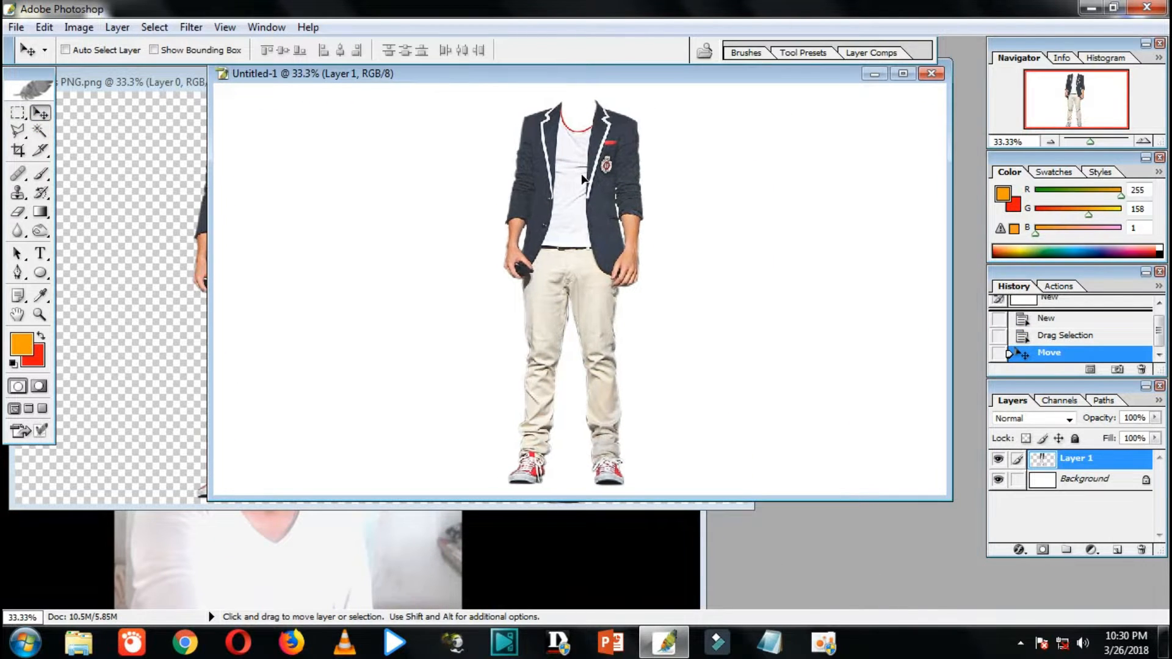
Try to delete the white Background layer of Untitled-1
right_click(1078, 479)
click(1001, 324)
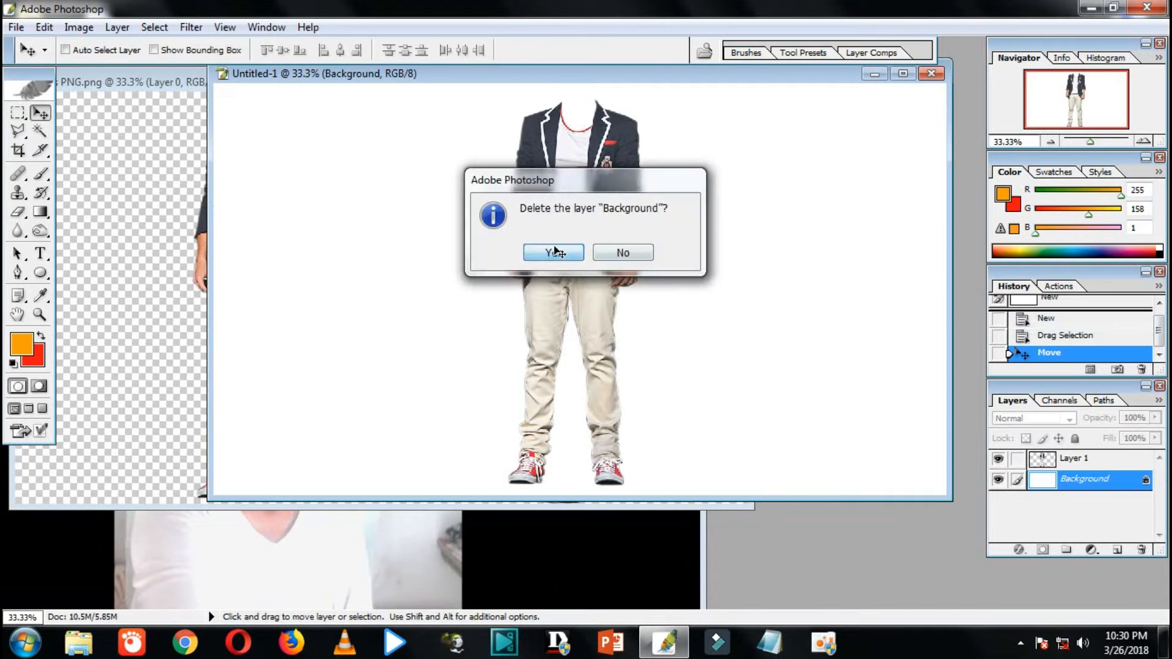
click(553, 253)
key(ctrl+z)
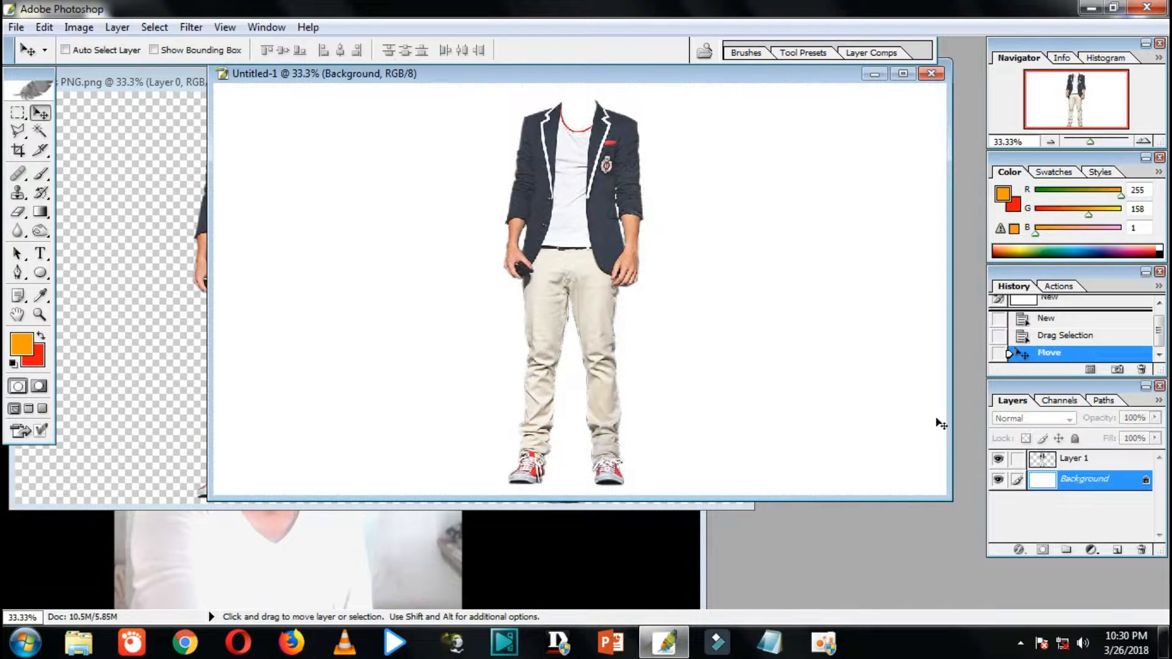
Free Transform the blazer figure on Layer 1, moving it to the canvas's left side and scaling it to 95.8% width and 84.7% height
right_click(580, 188)
click(595, 184)
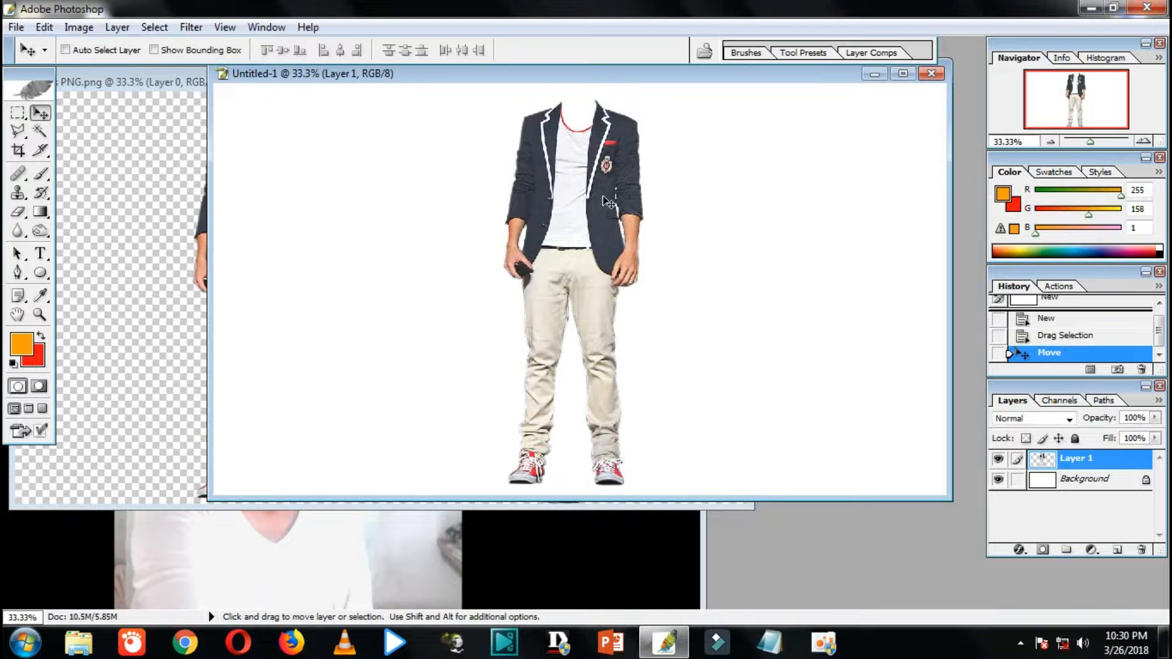
key(ctrl+t)
drag(659, 80, 576, 111)
drag(542, 266, 316, 274)
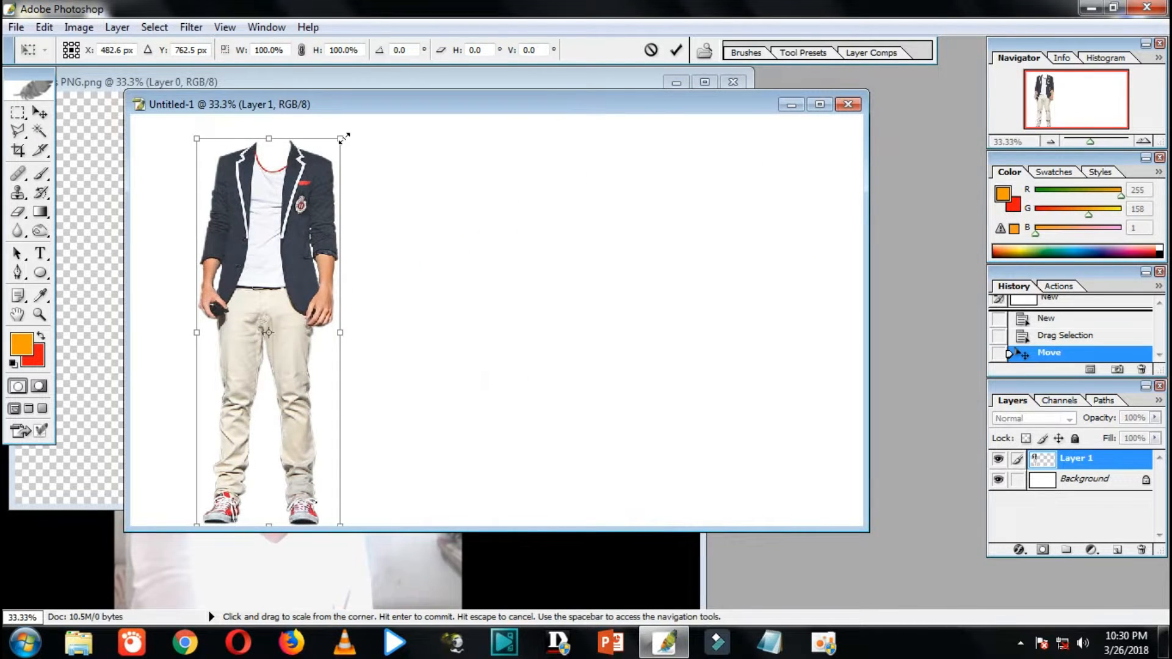
drag(343, 138, 338, 198)
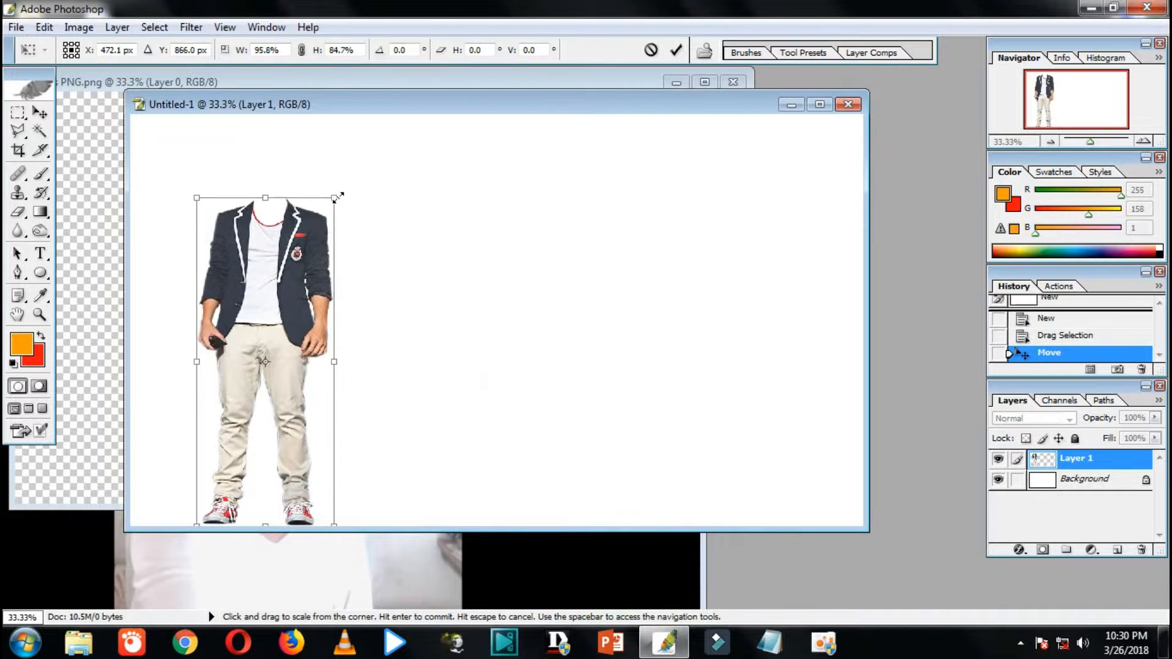
key(Return)
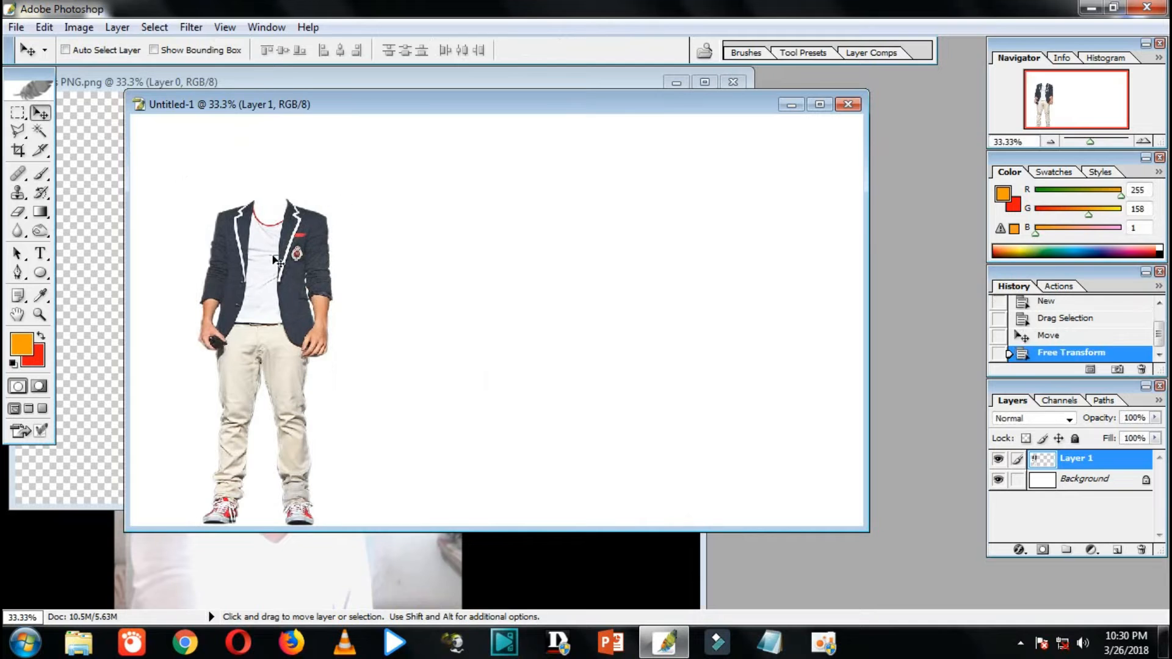
Make the Background layer of Untitled-1 active, then switch to the portrait photo and maximize its window
drag(379, 100, 559, 83)
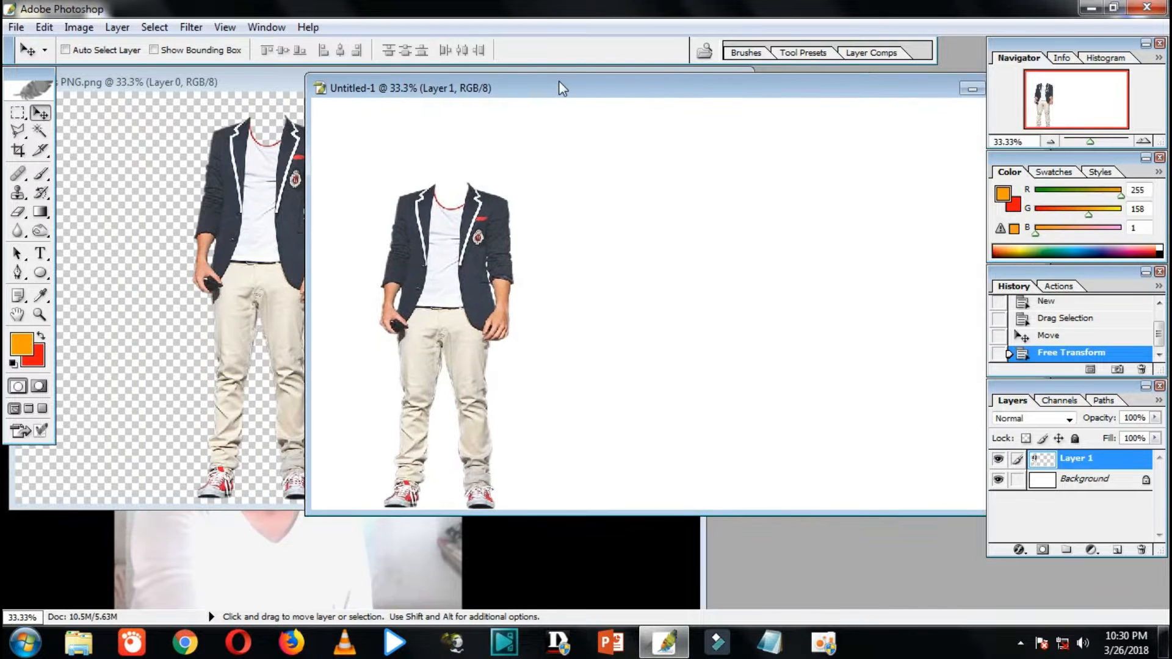
right_click(495, 159)
click(527, 166)
click(274, 546)
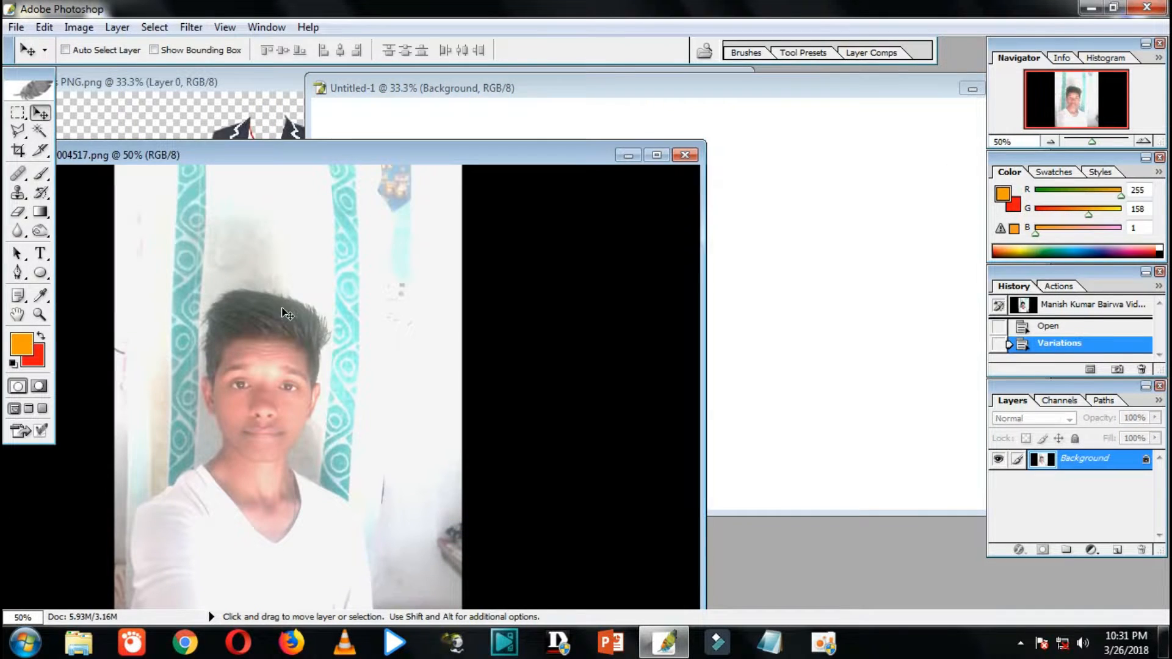
double_click(290, 166)
key(ctrl+0)
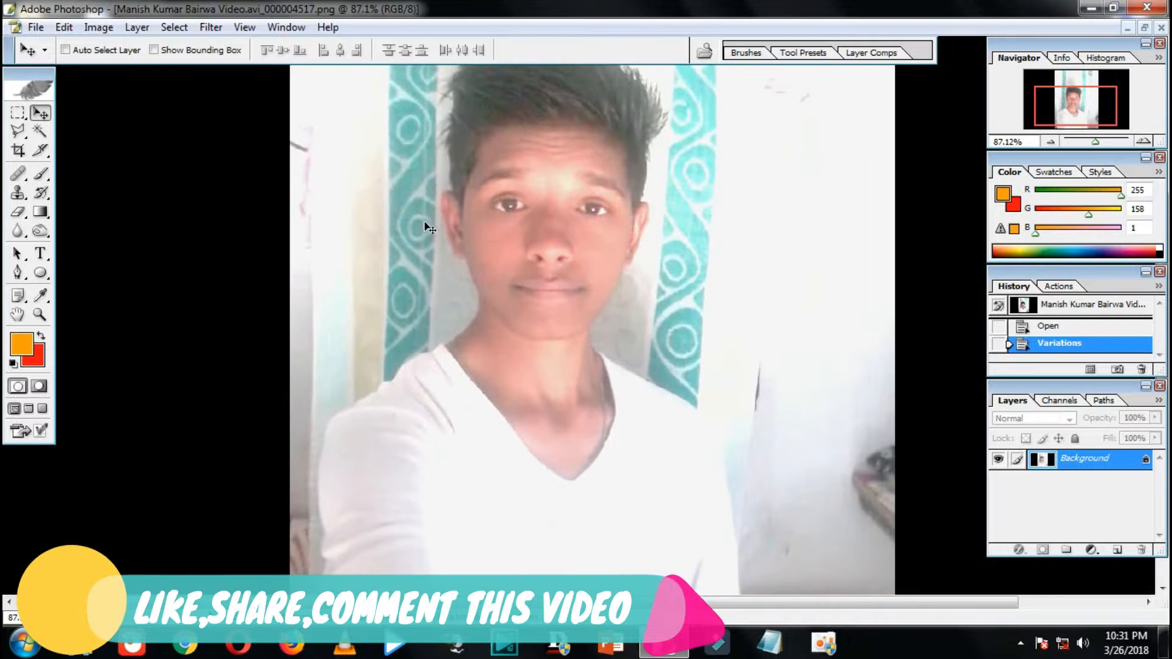
Start a Pen tool path at the tip of the V-neck and trace the left neckline up to the collar
key(p)
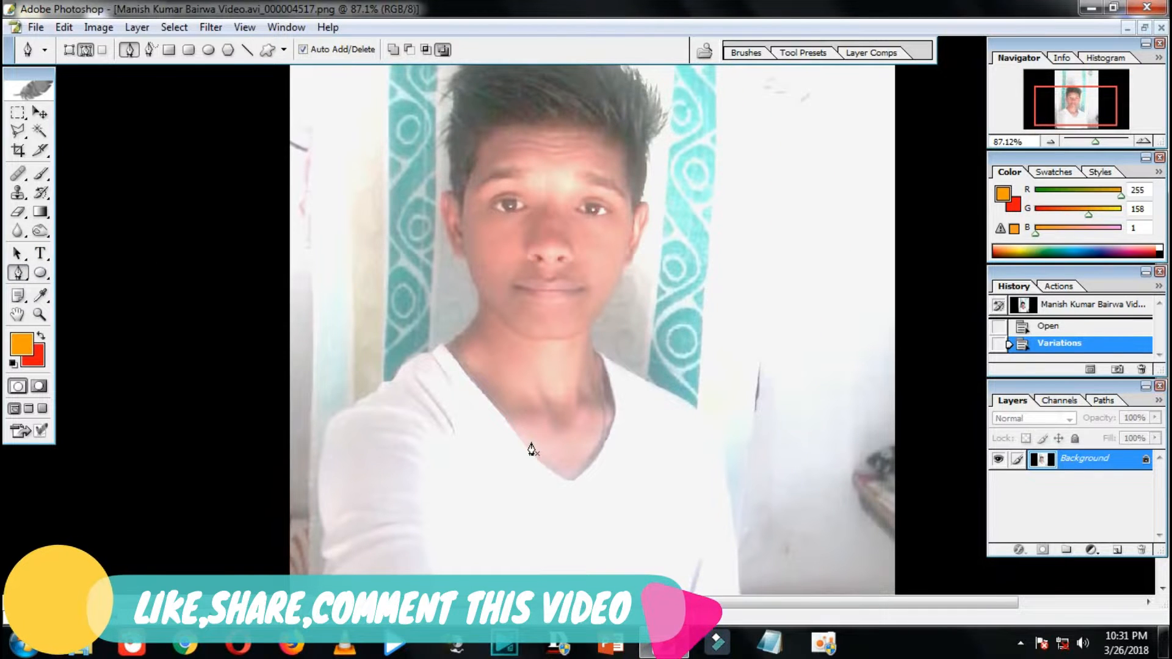
drag(1093, 141, 1108, 141)
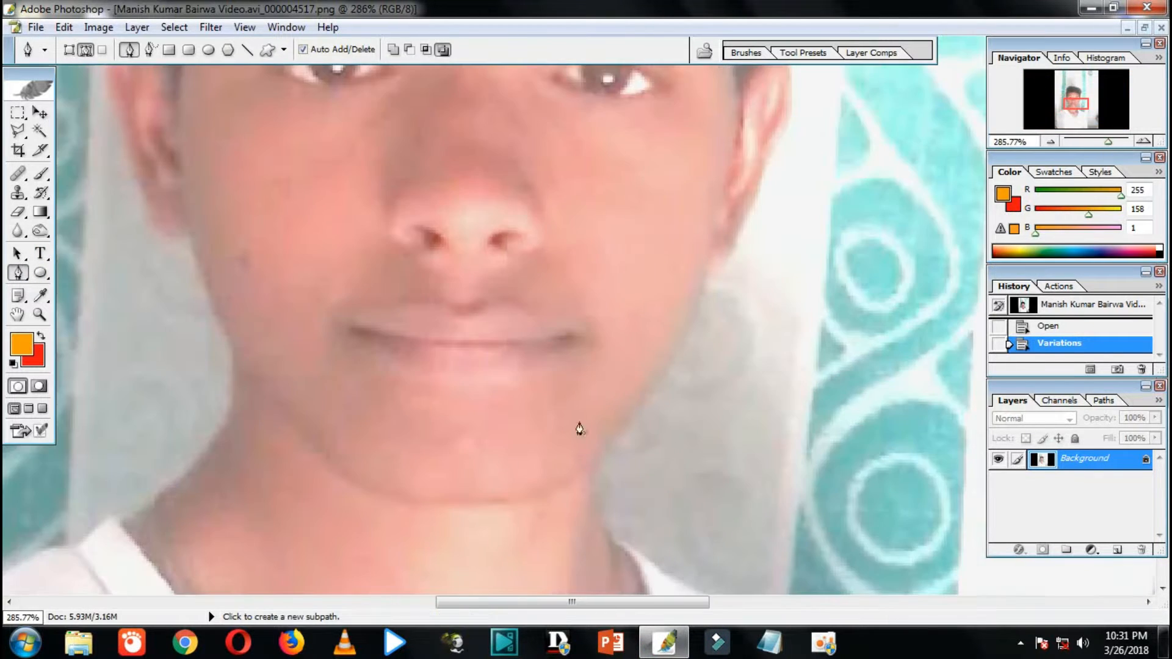
drag(580, 429, 511, 295)
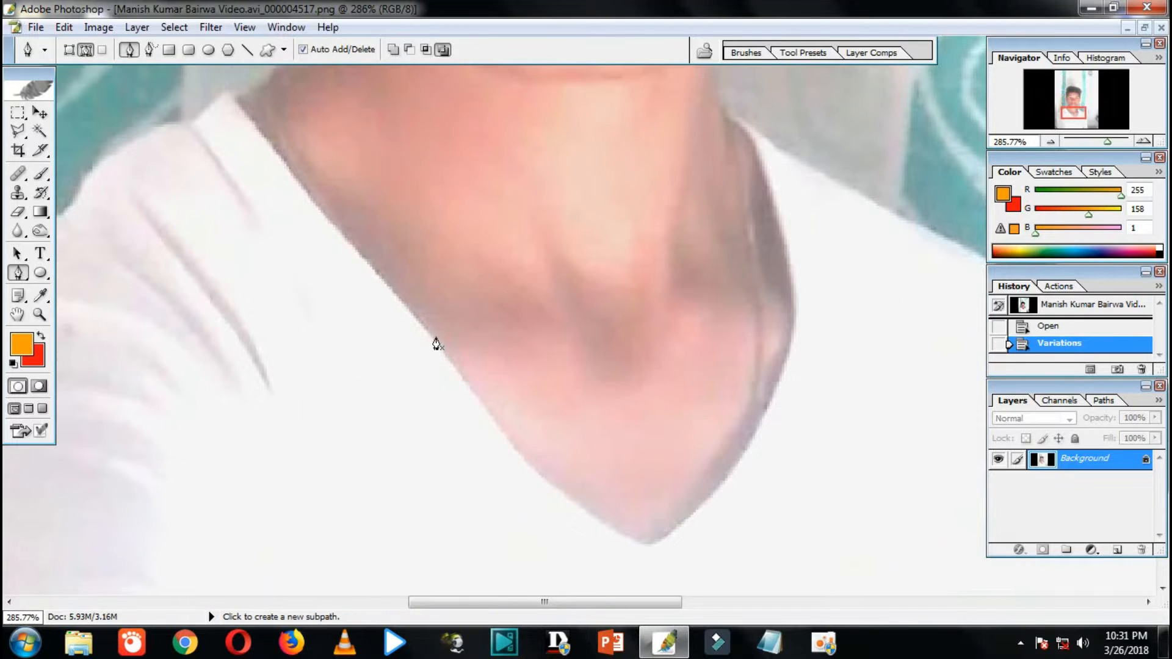
click(641, 538)
click(557, 479)
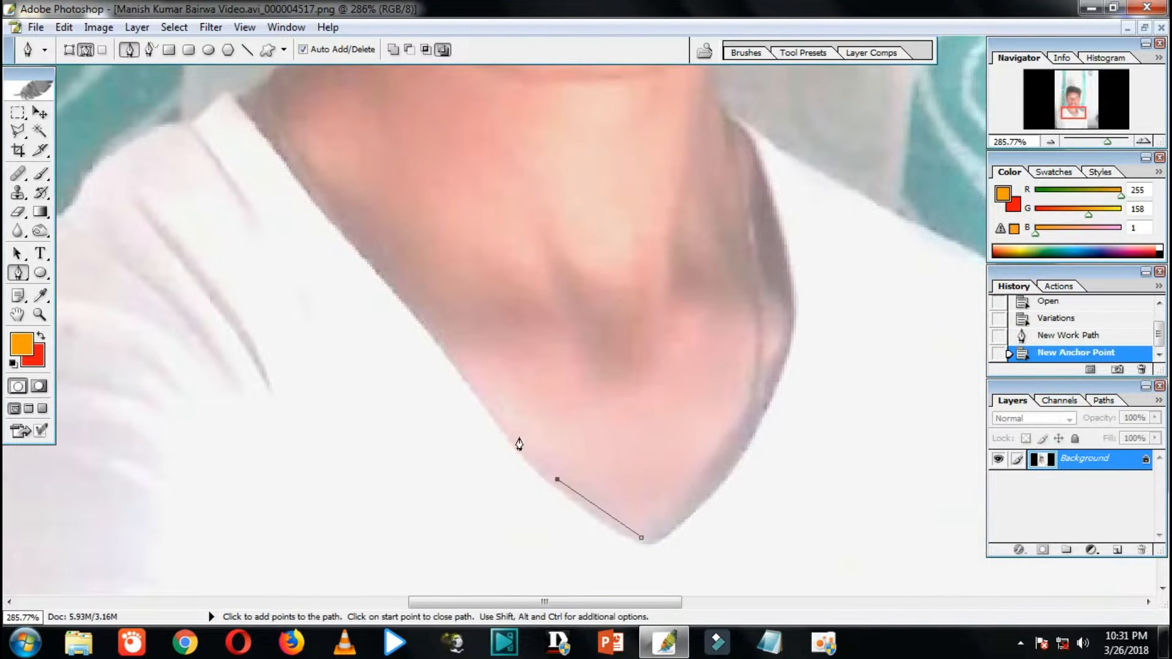
click(480, 388)
click(374, 257)
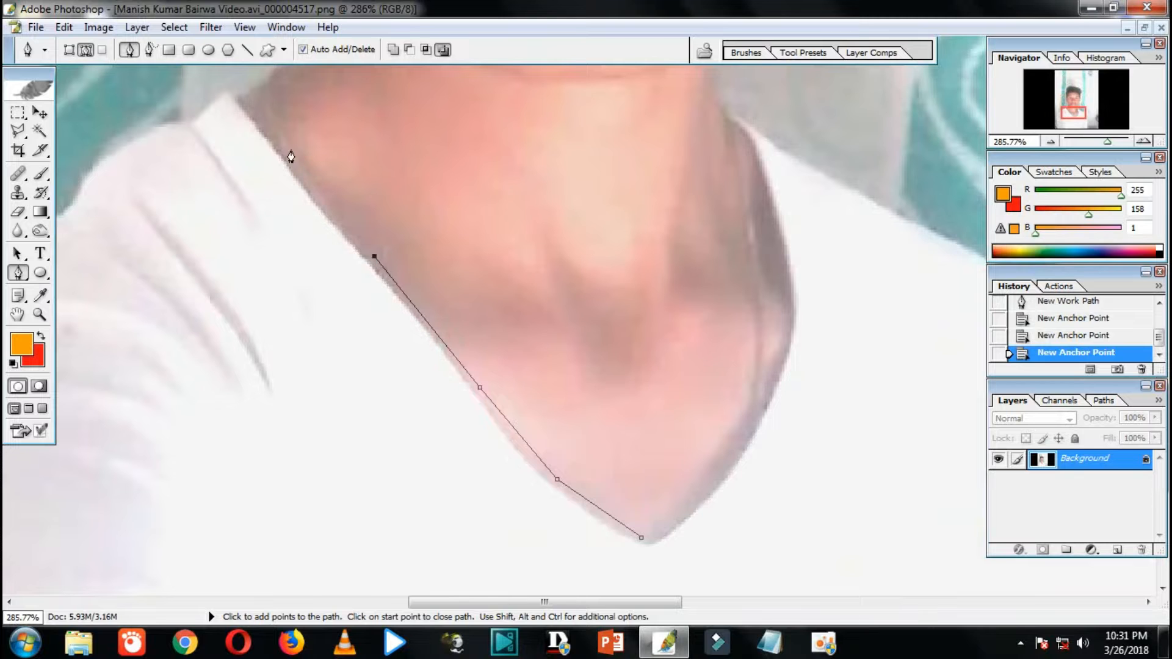
click(275, 134)
click(249, 94)
Continue the path from the collar along the left neck and jaw to the earlobe
drag(358, 151, 385, 381)
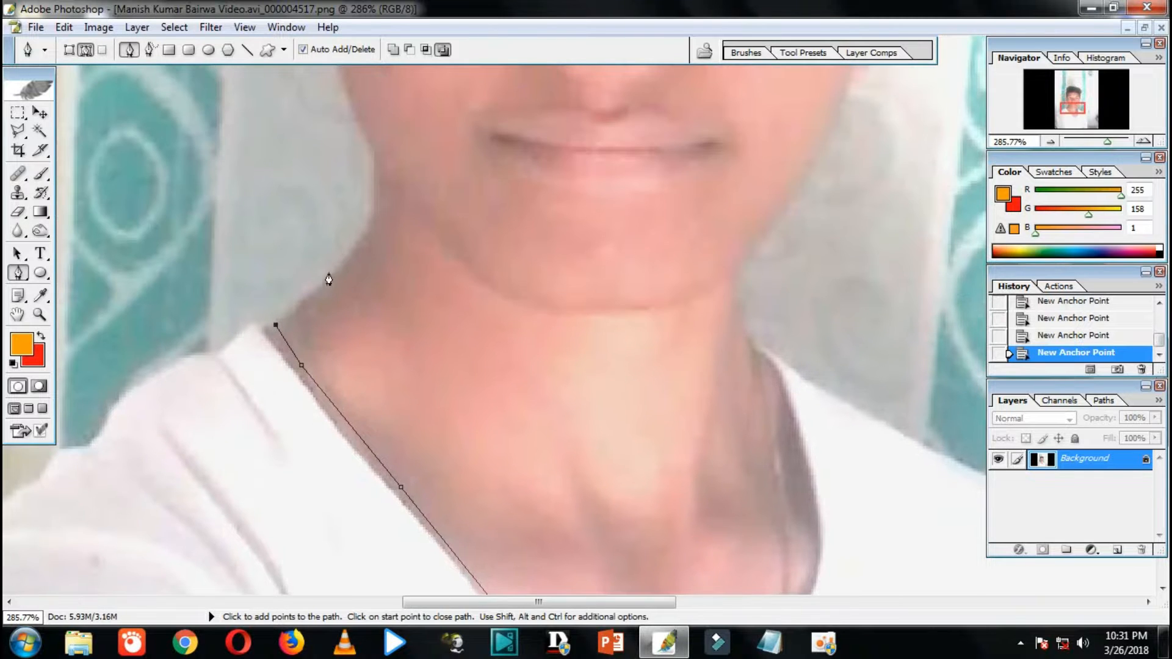
click(370, 219)
drag(418, 141, 455, 348)
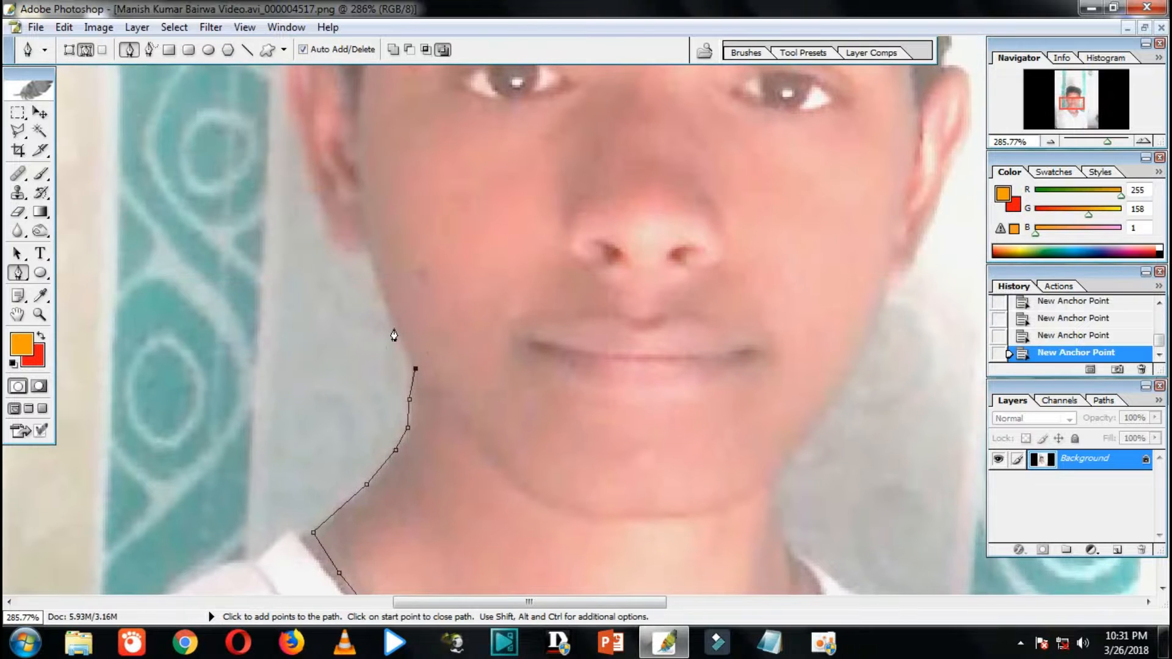
click(371, 262)
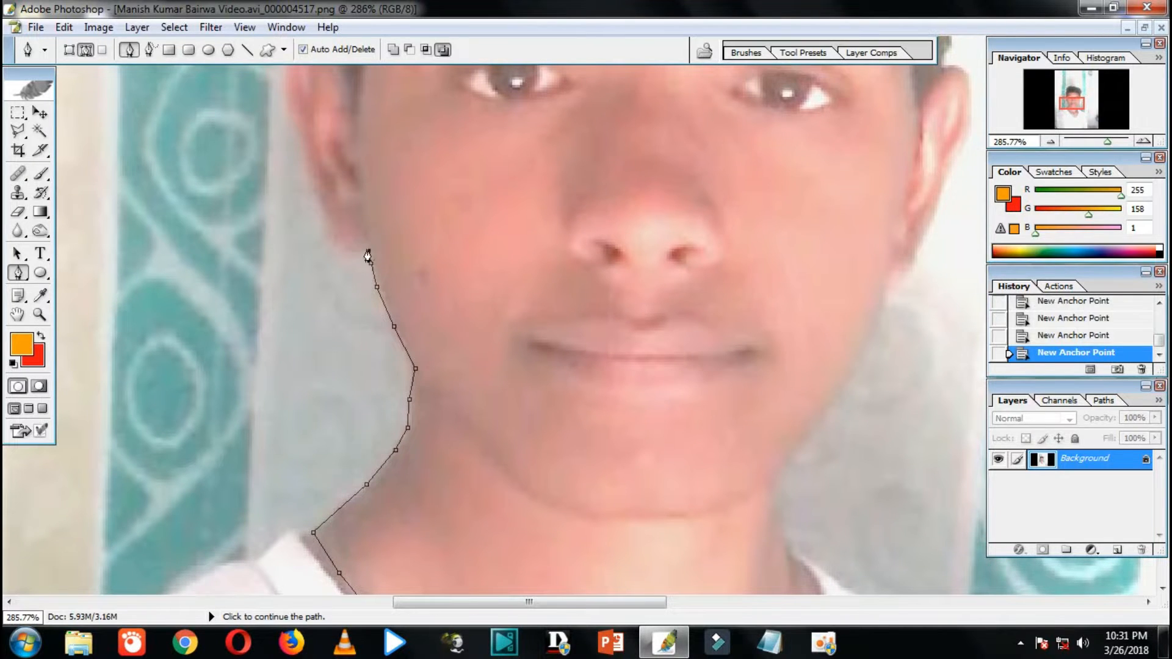
click(368, 250)
Continue the path around the left ear's outer edge to where it meets the hair
click(360, 250)
click(347, 251)
click(330, 230)
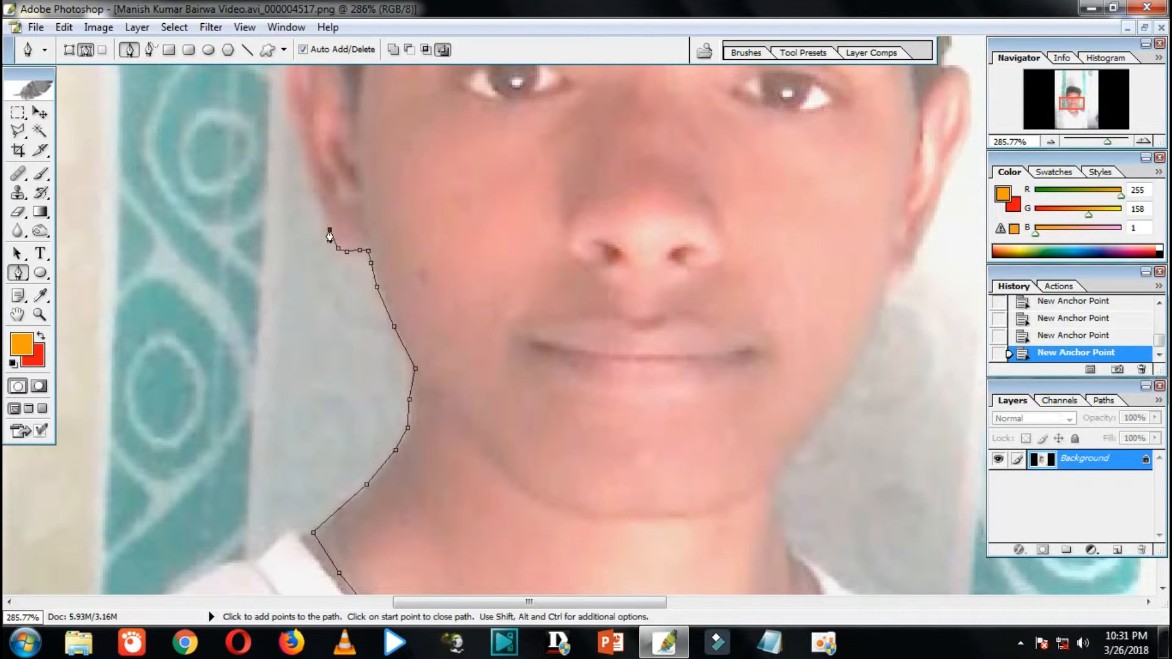
click(317, 200)
click(305, 166)
drag(338, 98, 403, 414)
Extend the path up the left side of the hair and over the crown
click(410, 379)
click(412, 295)
click(417, 214)
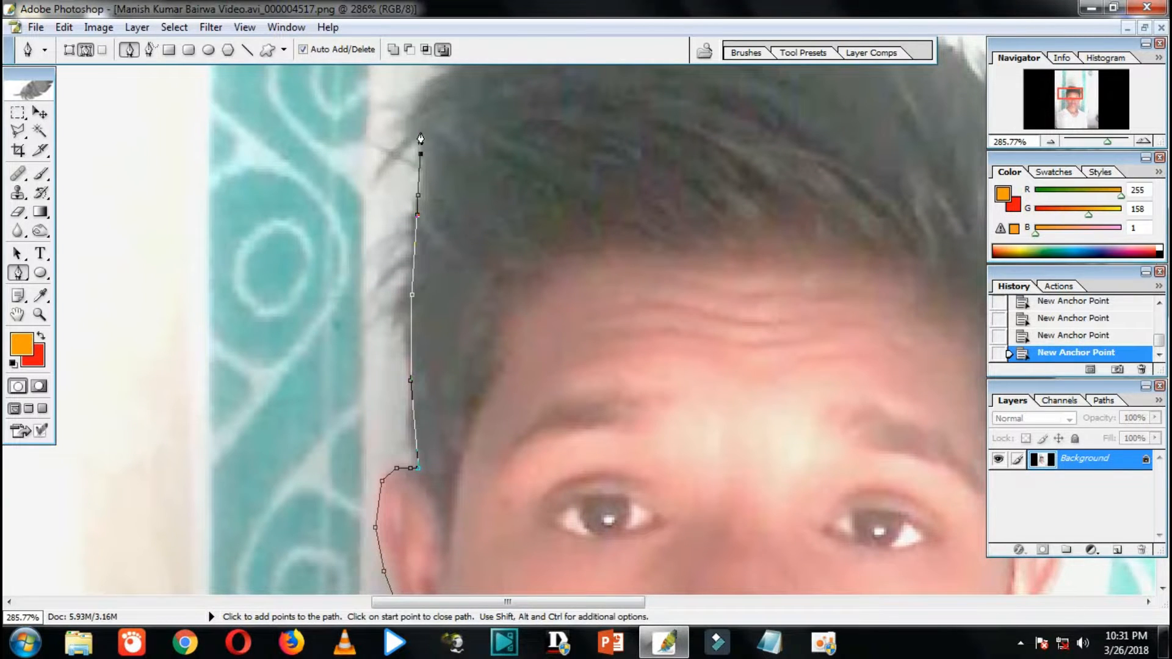
drag(478, 243, 488, 462)
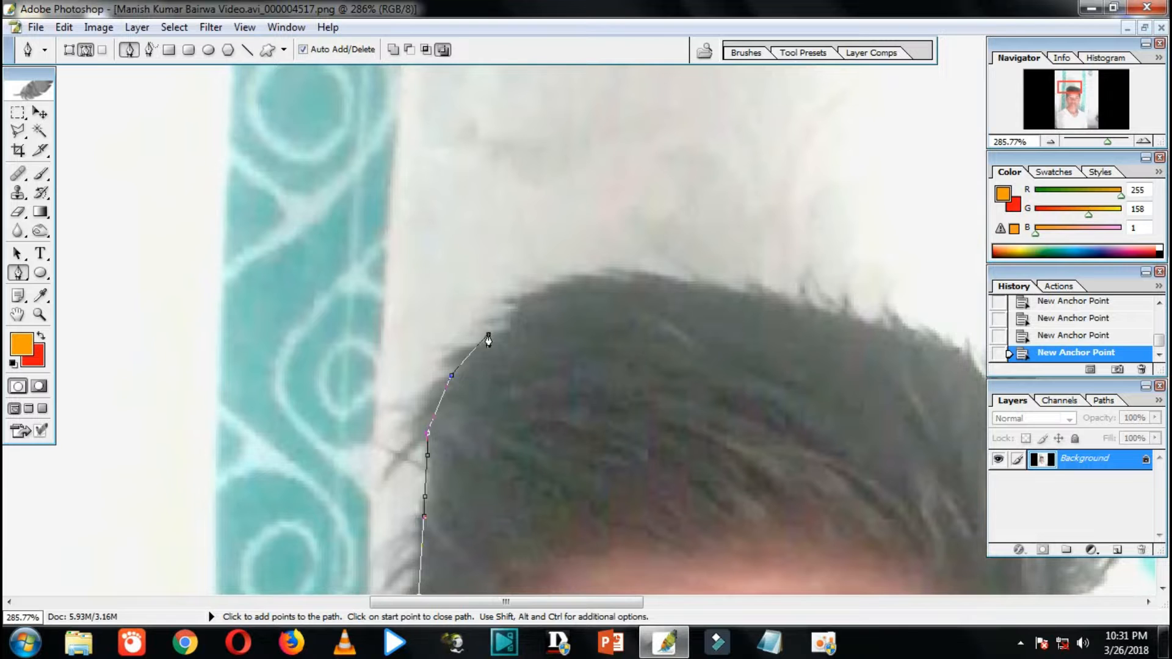
click(578, 278)
click(621, 279)
click(669, 275)
Continue the path across the top of the hair and around its upper right curve
drag(811, 314, 355, 257)
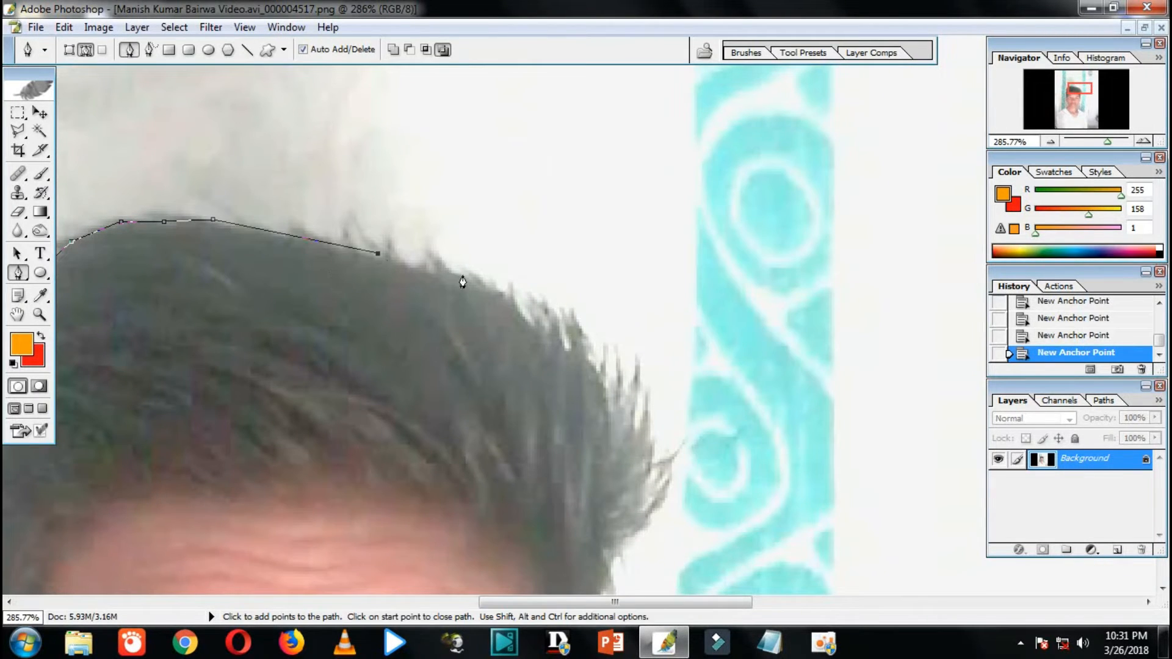
click(534, 312)
click(575, 342)
click(625, 408)
click(633, 452)
Trace the path down the right side of the hair to the top of the right ear
drag(639, 493, 502, 222)
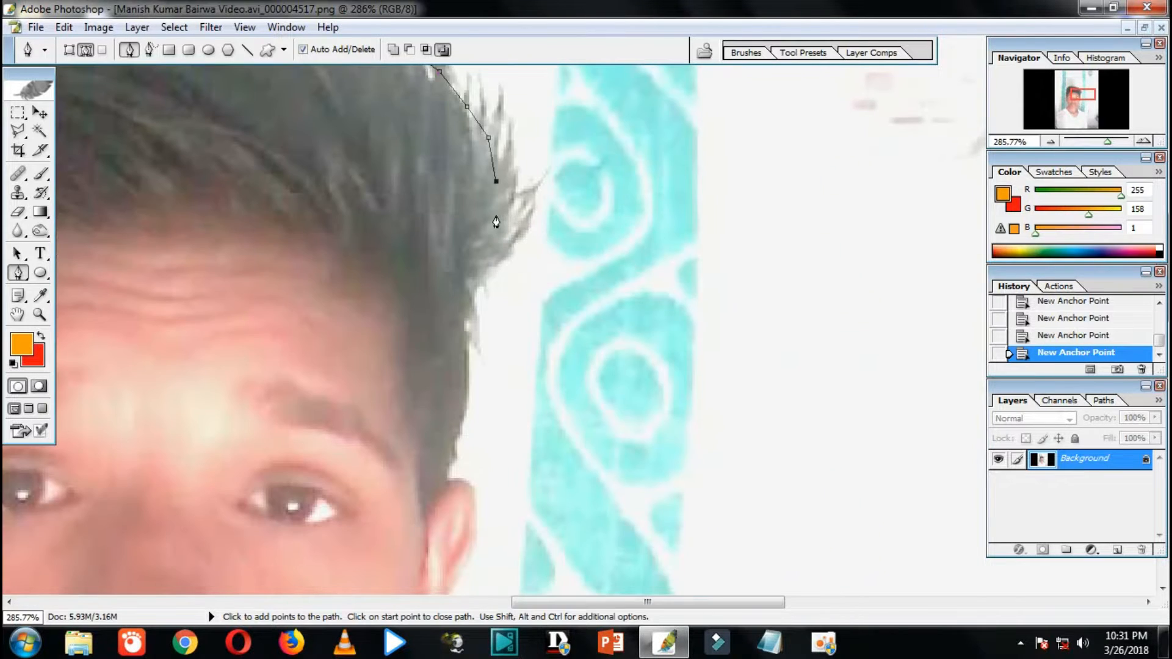
click(494, 244)
click(486, 261)
click(476, 282)
click(474, 293)
click(472, 317)
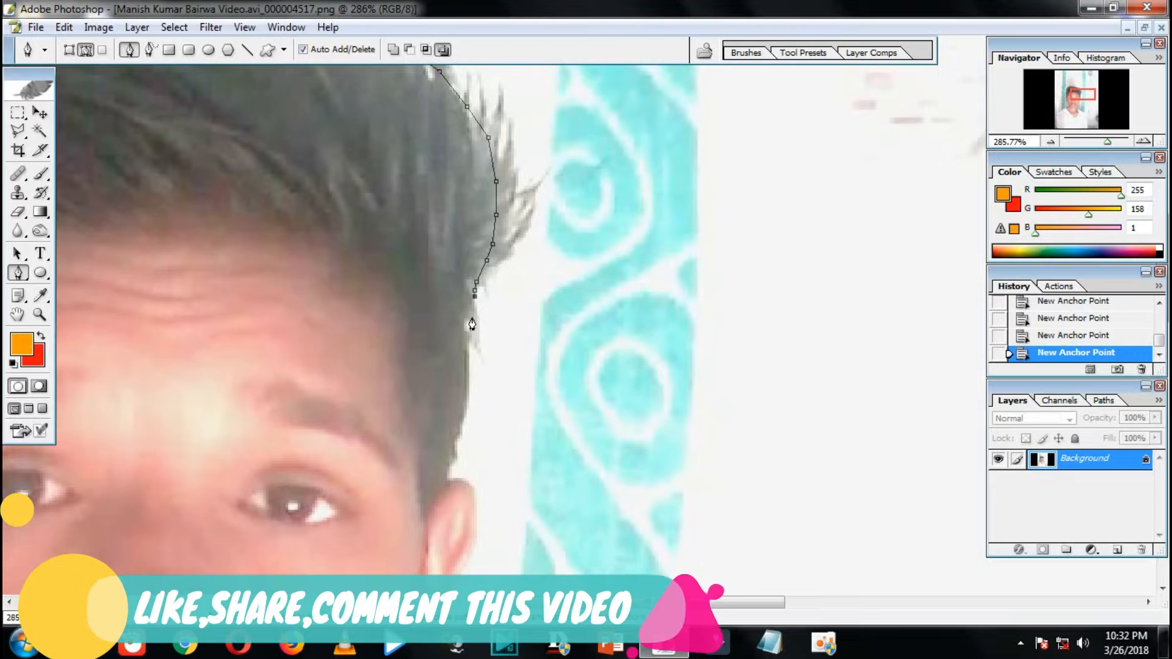
click(470, 340)
click(467, 361)
click(463, 396)
click(461, 426)
click(454, 463)
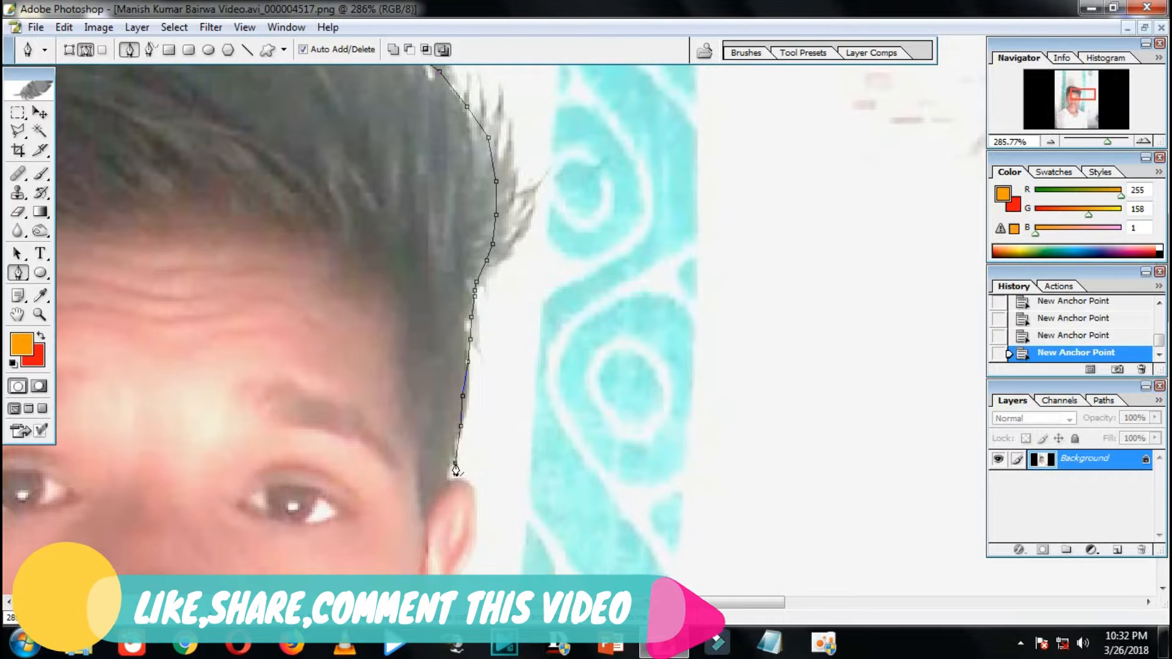
click(451, 476)
Continue the path around the right ear's outer edge down towards the earlobe
click(468, 480)
drag(419, 409, 347, 153)
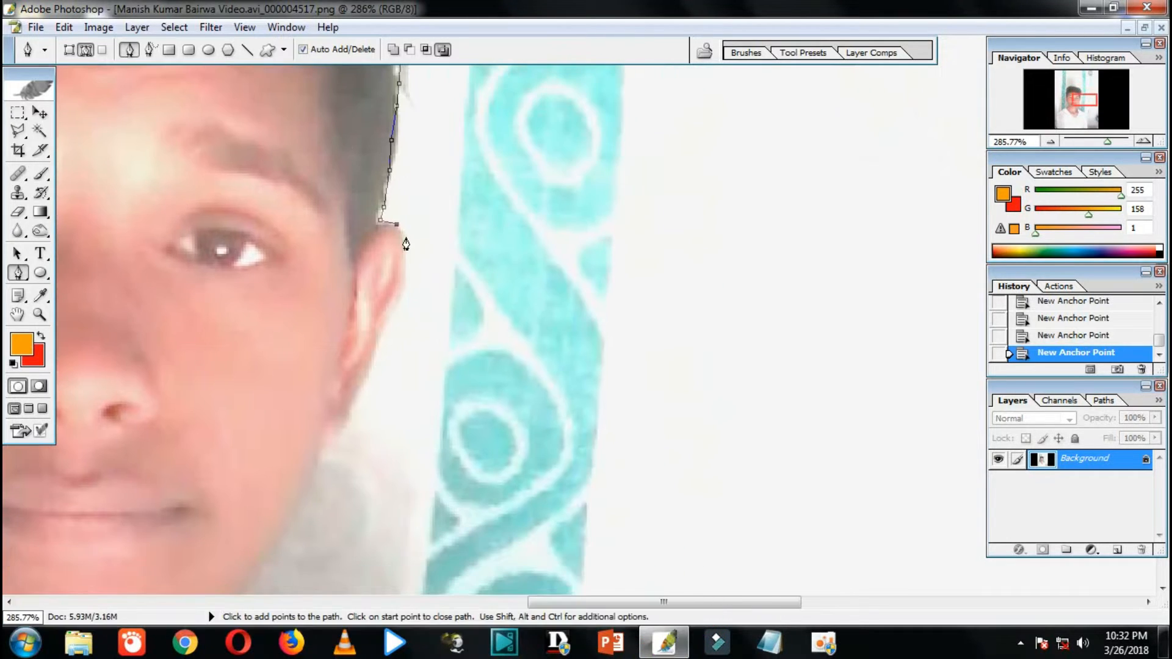
click(401, 286)
click(395, 312)
click(375, 348)
Extend the path from the right earlobe along the jaw and neck to the shirt collar
drag(294, 371, 321, 83)
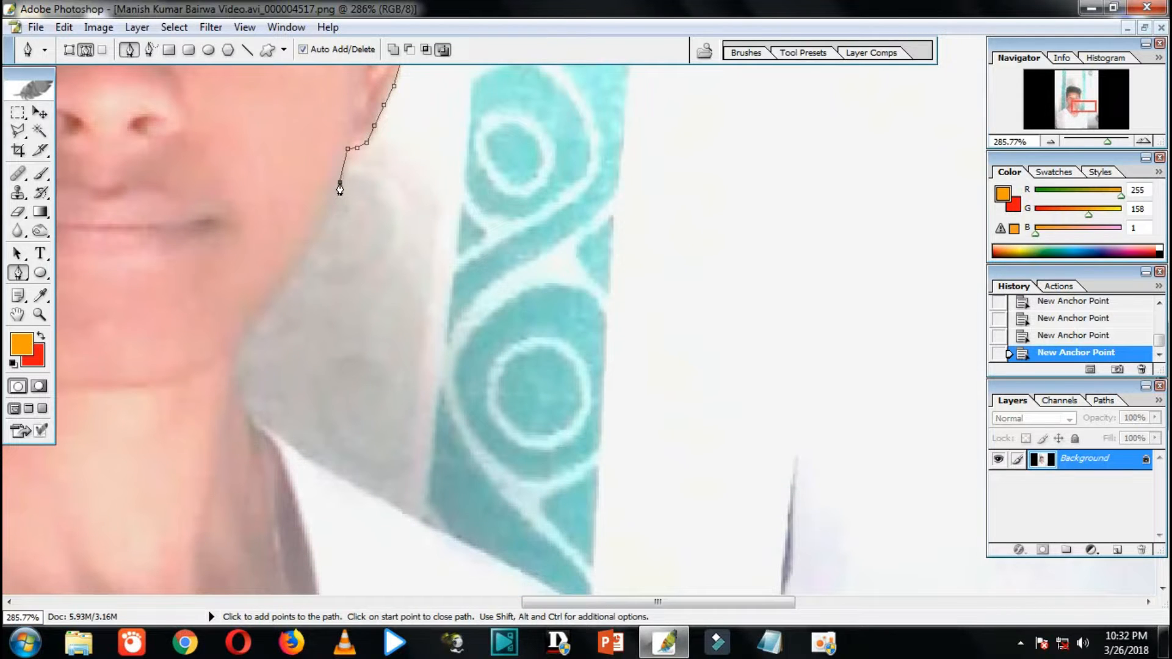
click(271, 310)
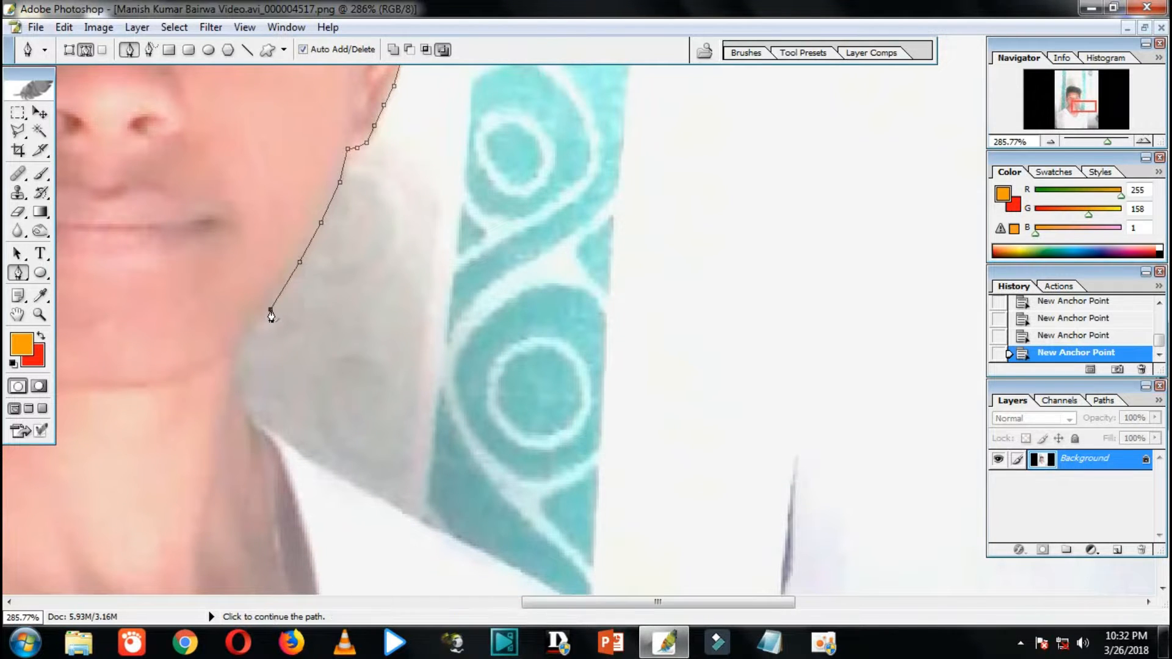
click(252, 333)
click(237, 351)
click(236, 368)
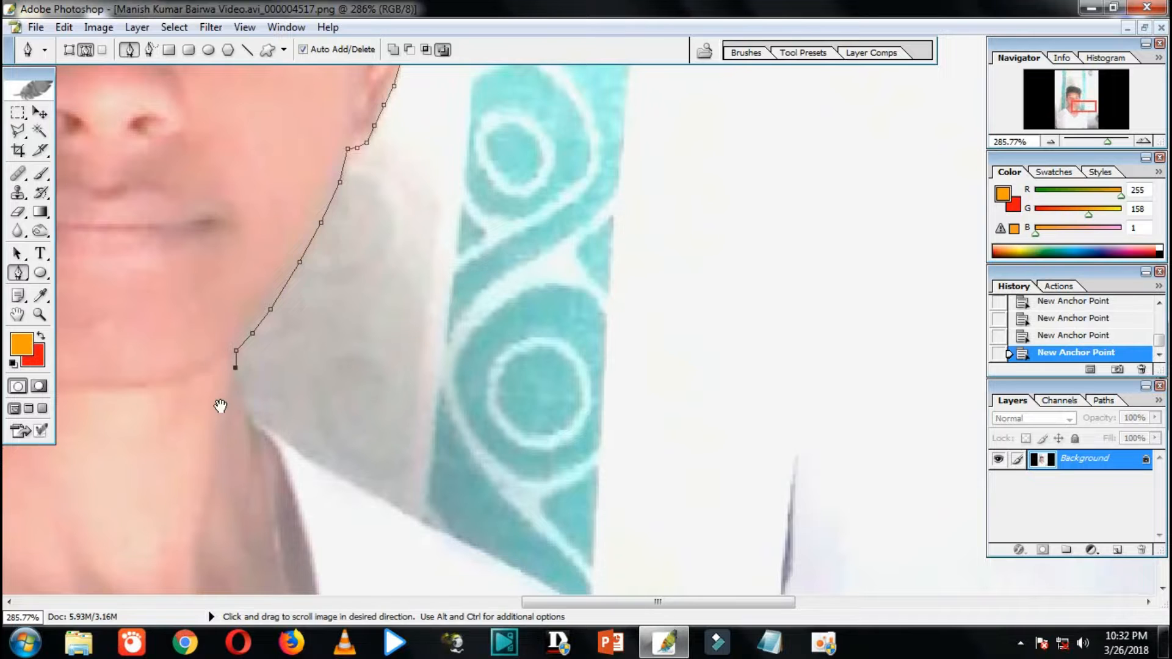
drag(231, 406, 266, 204)
click(275, 190)
click(283, 210)
click(296, 228)
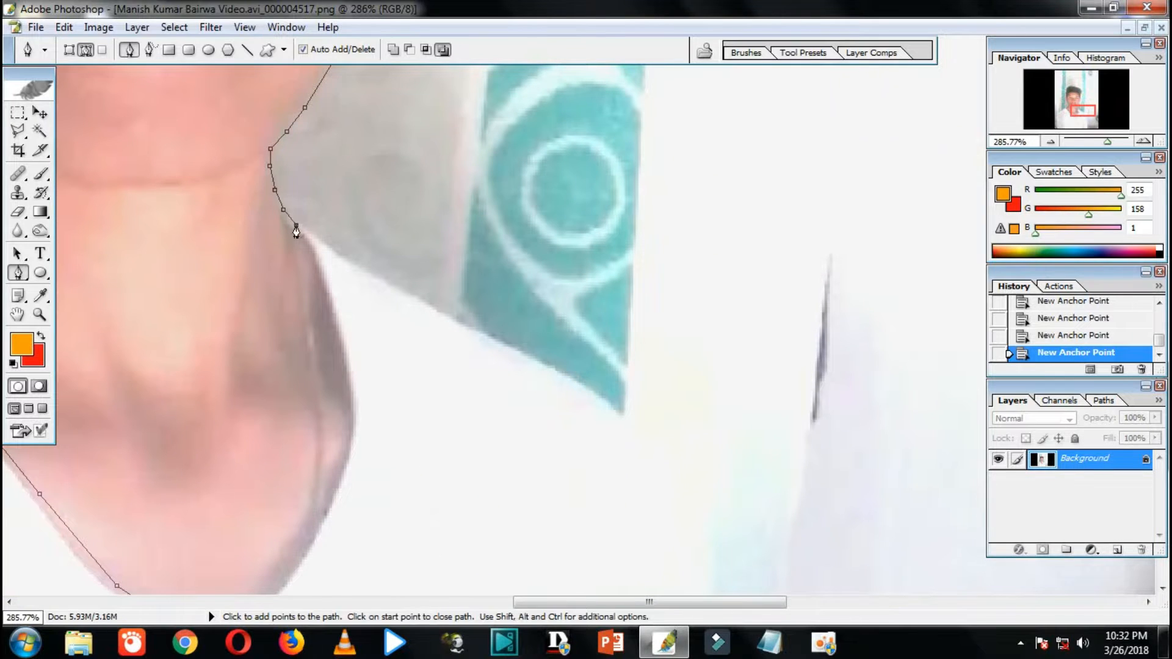
Trace the path down the right neckline and close it at the starting point on the V-neck tip
click(344, 393)
click(344, 450)
drag(297, 498, 445, 301)
click(465, 329)
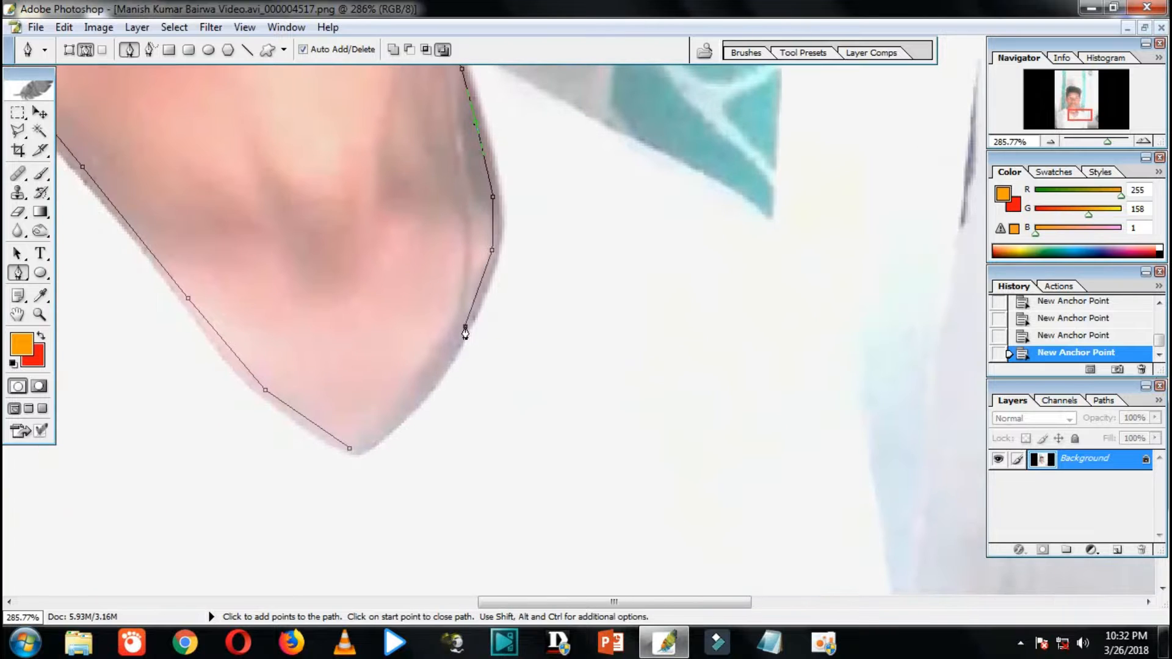
click(349, 449)
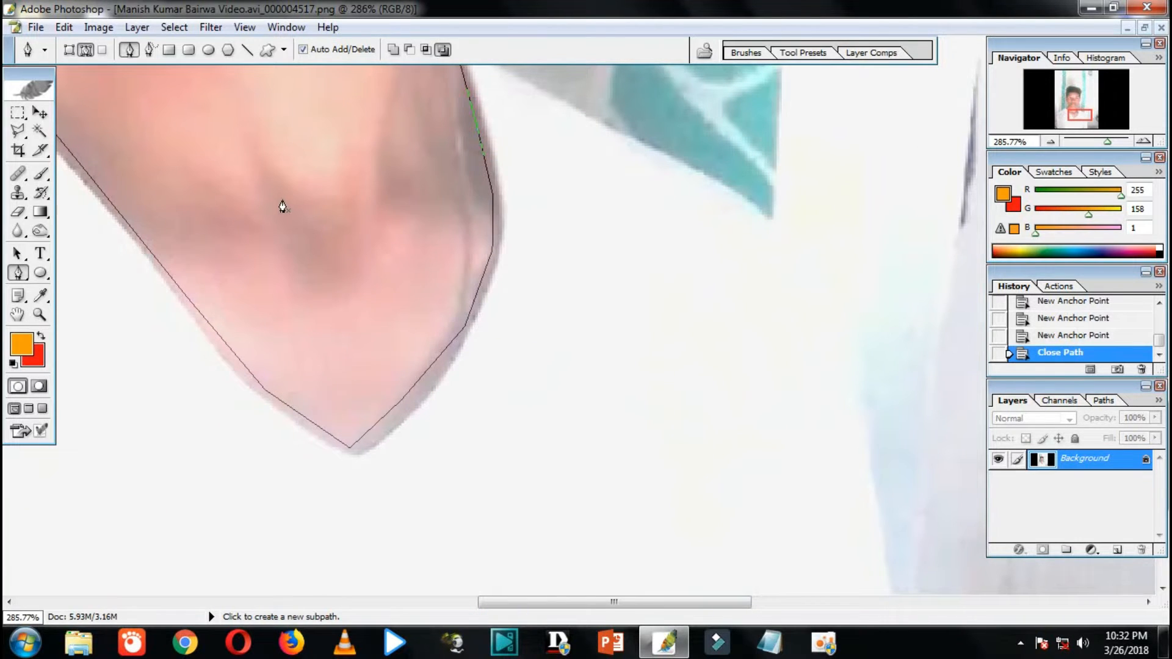
Convert the closed path around the head and neck into a selection
right_click(280, 204)
click(348, 279)
click(671, 253)
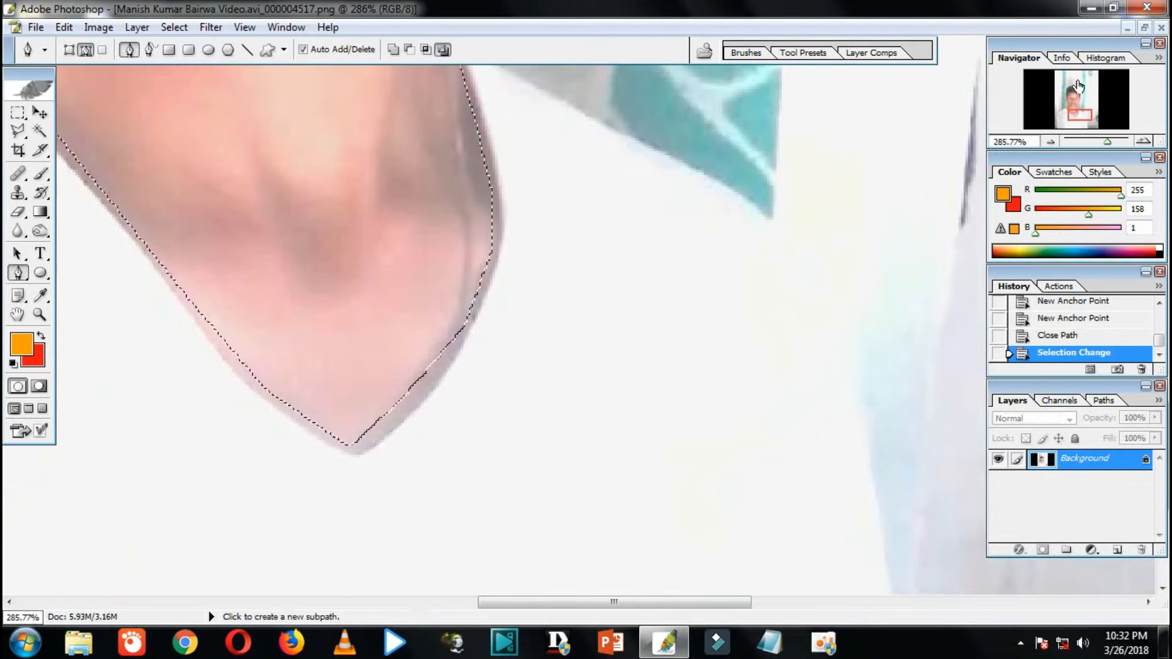
Copy the selected head and neck into the Untitled-1 document, placing it behind the blazer figure at the collar
click(1144, 27)
drag(365, 158, 388, 217)
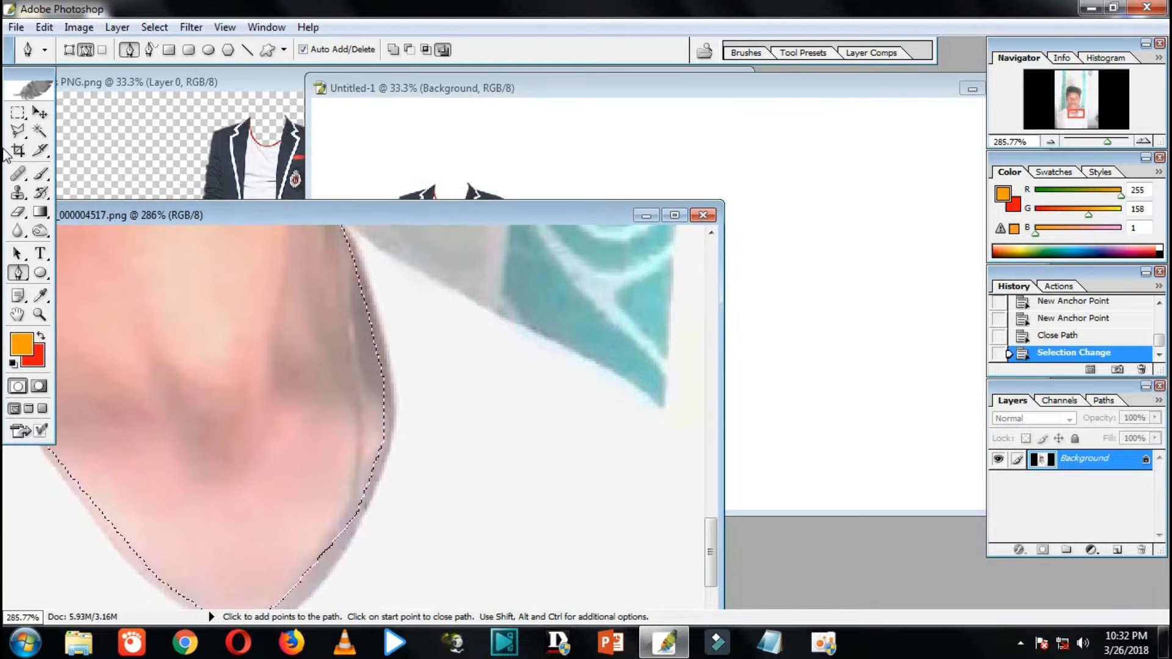
key(v)
click(447, 139)
right_click(431, 124)
click(456, 140)
click(172, 251)
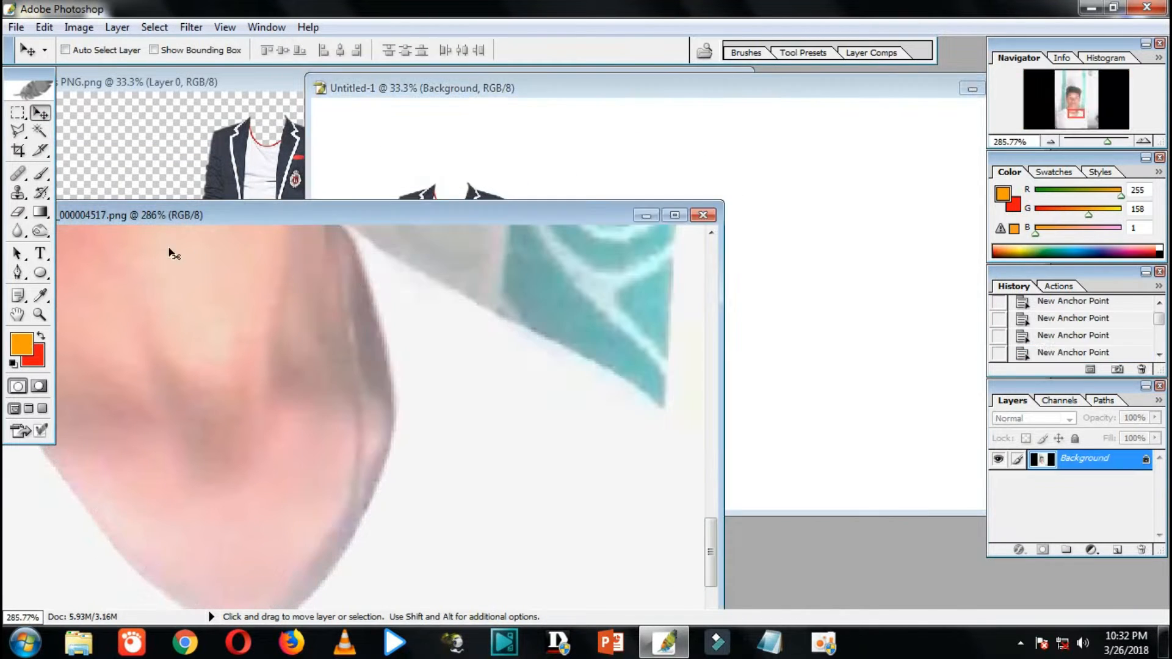
drag(172, 251, 448, 177)
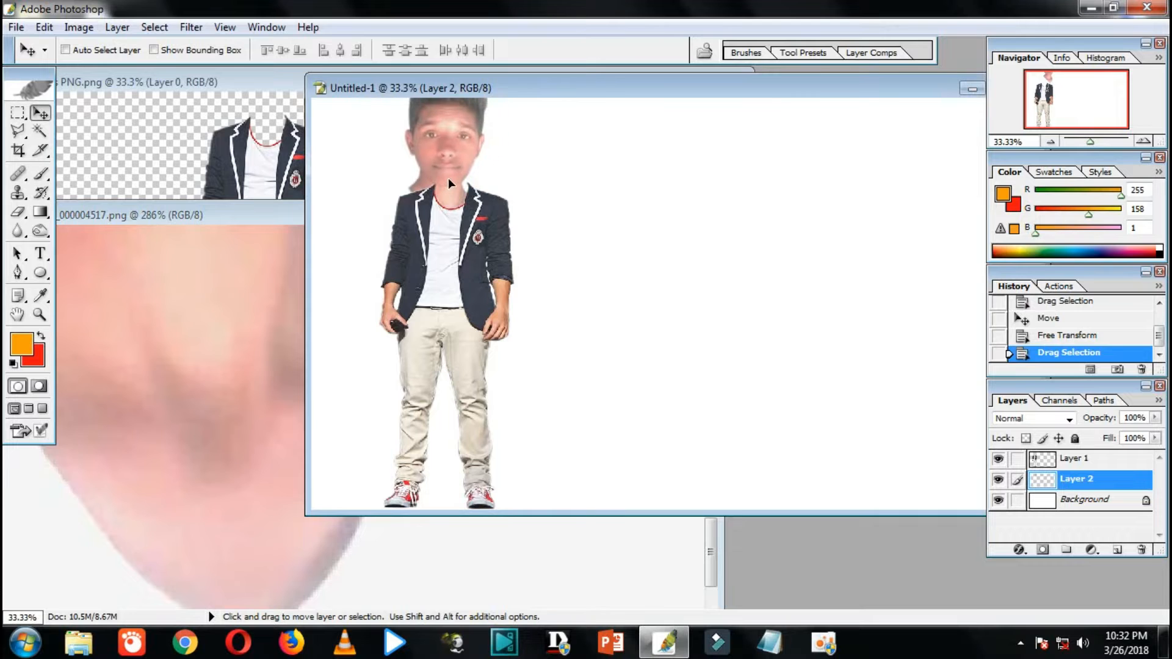
Scale the head to about 69.8% width and 65.3% height and position its neck inside the blazer collar
key(ctrl+t)
drag(531, 95, 369, 113)
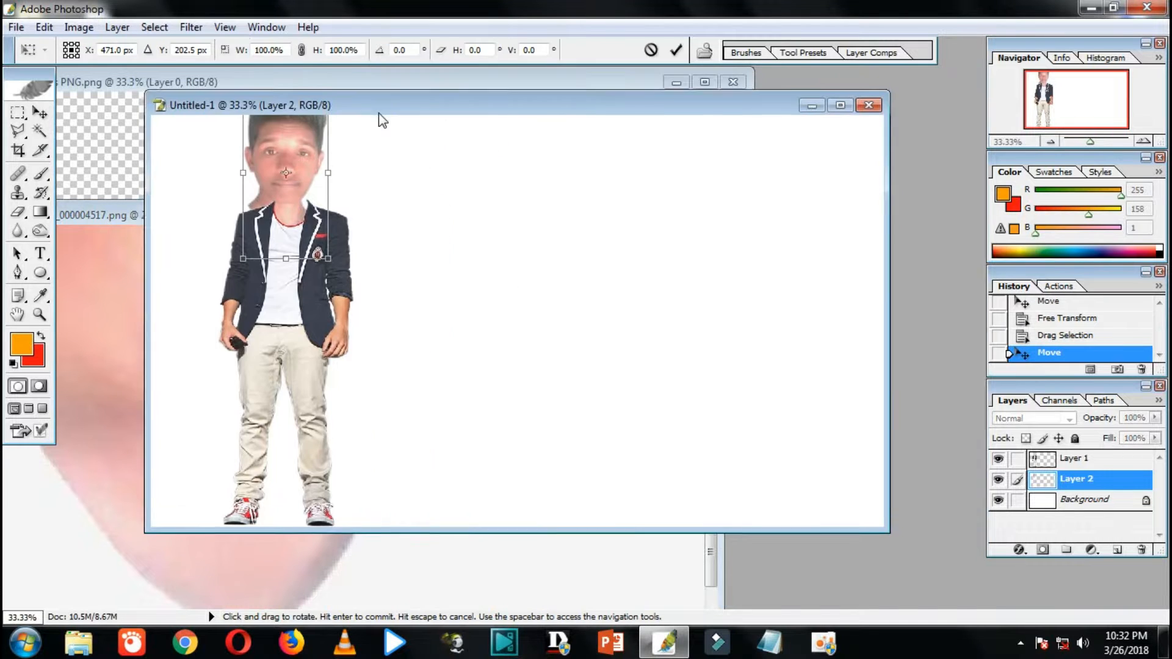
drag(327, 260, 300, 200)
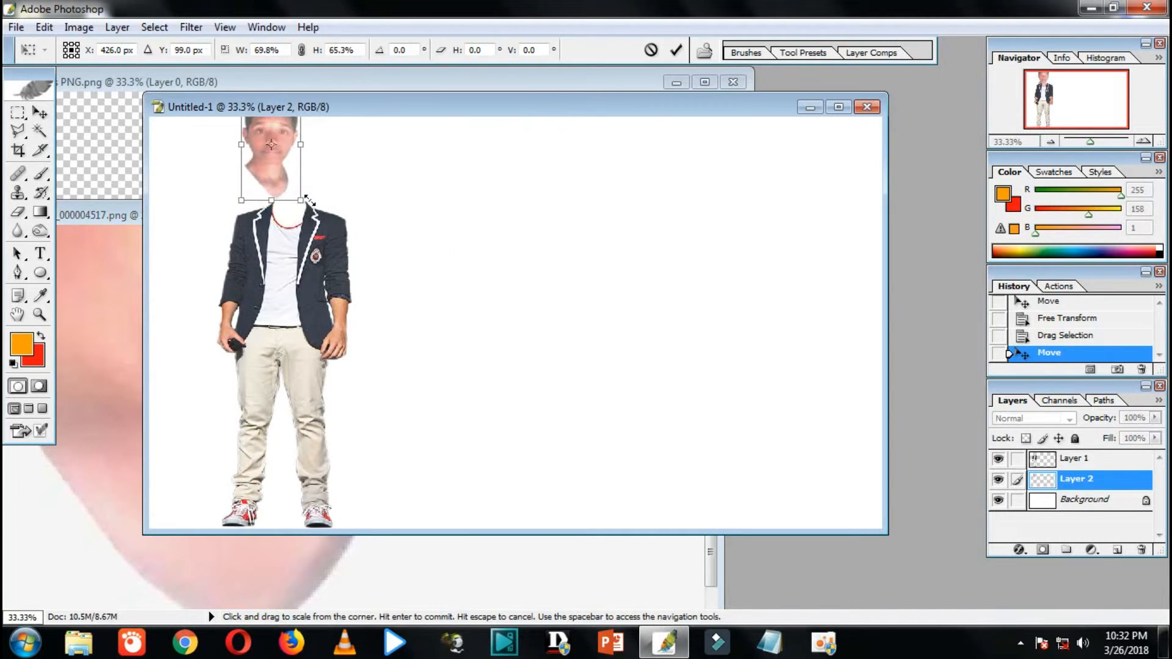
drag(284, 140, 302, 184)
key(Return)
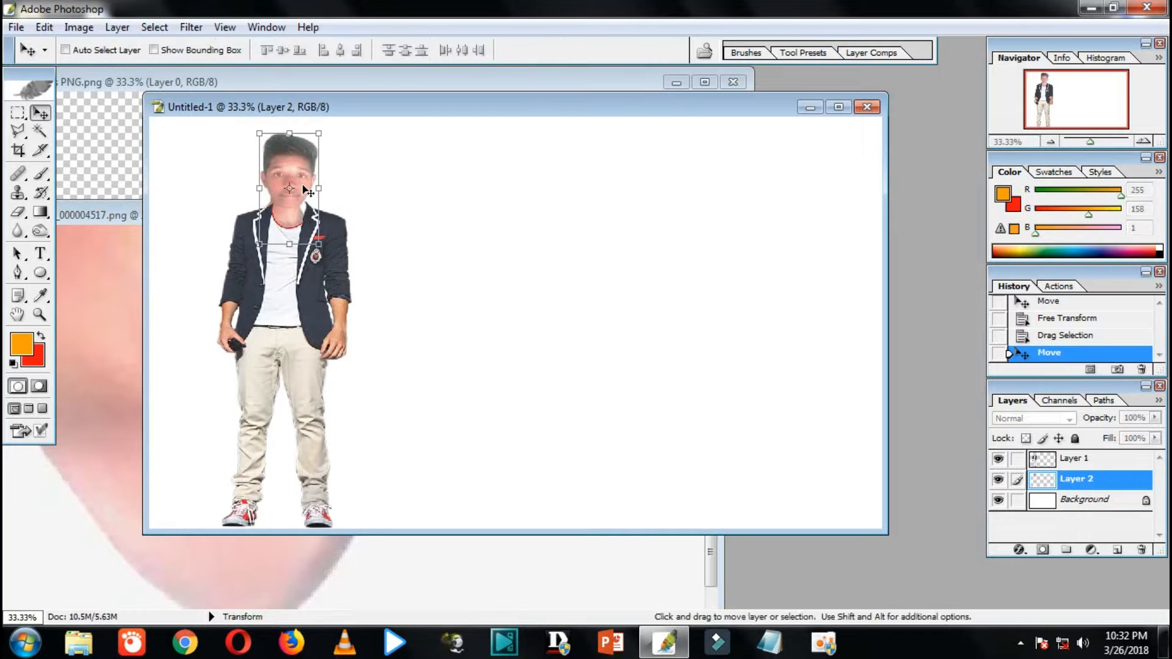
Shift the head slightly sideways towards the blazer's badge side to adjust the neck inside the collar
click(838, 107)
drag(1090, 144, 1107, 147)
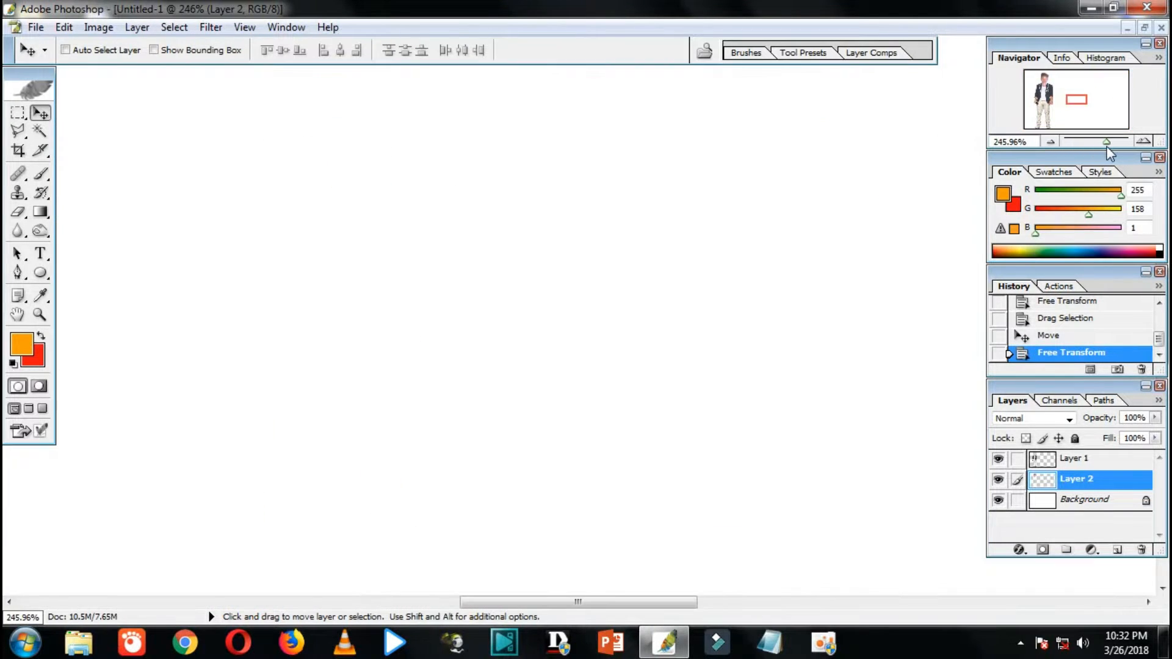
key(space)
drag(486, 201, 974, 427)
drag(380, 257, 976, 495)
drag(299, 115, 821, 429)
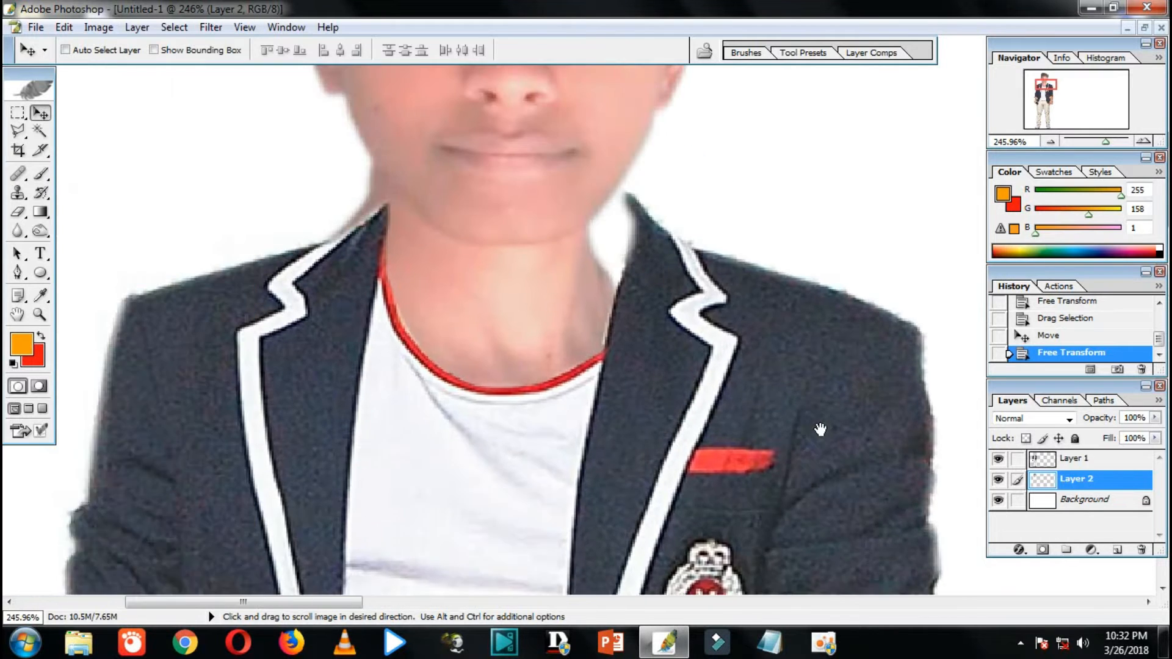
drag(590, 165, 631, 270)
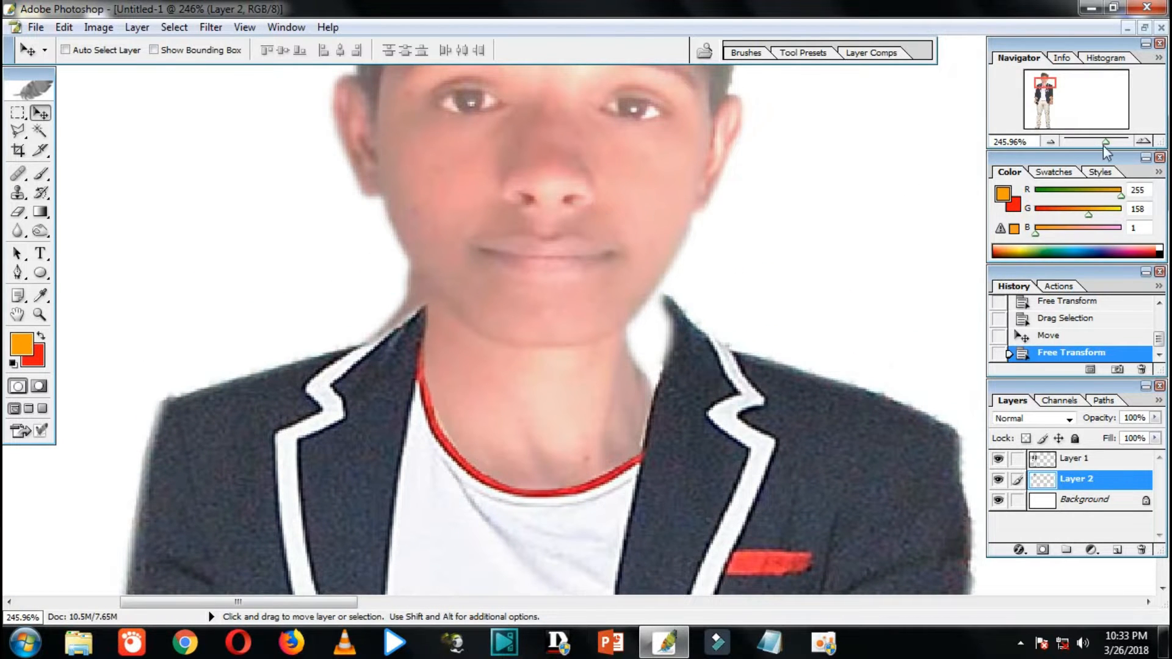
drag(1103, 145, 1097, 143)
key(space)
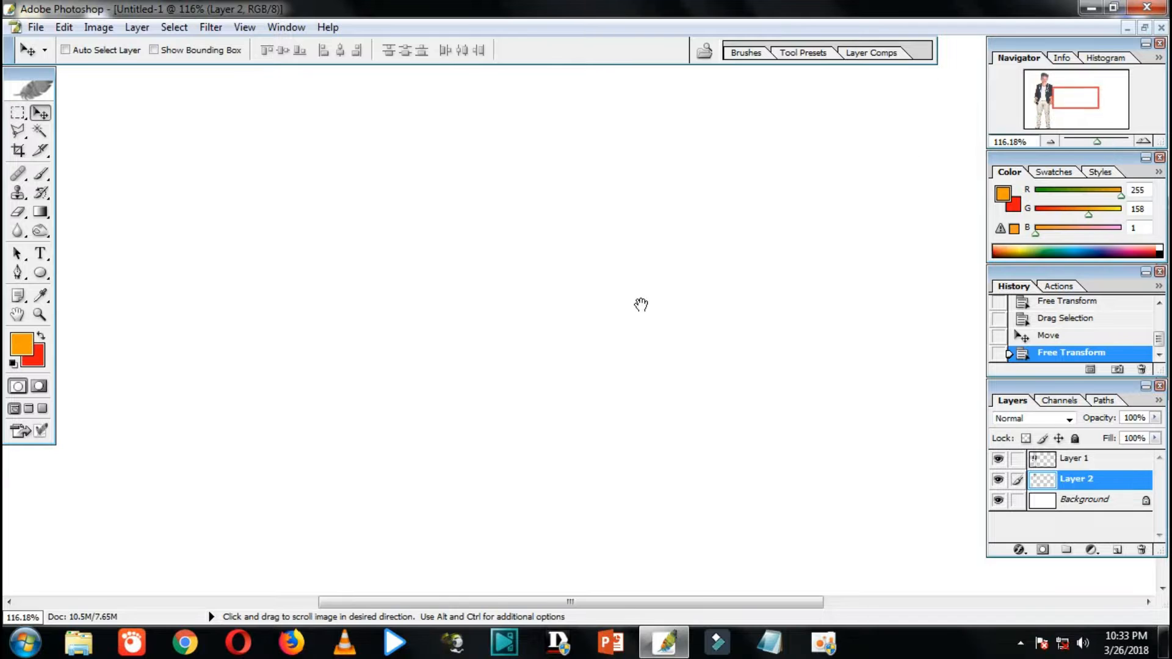
drag(641, 304, 840, 411)
right_click(504, 233)
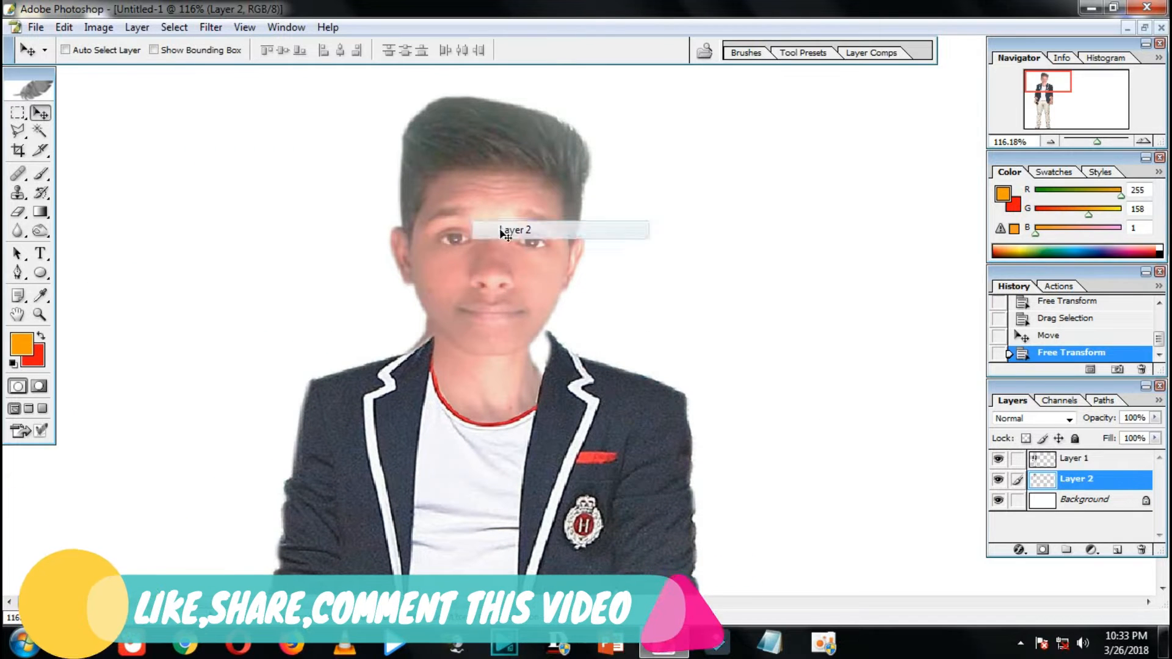
drag(482, 238, 492, 239)
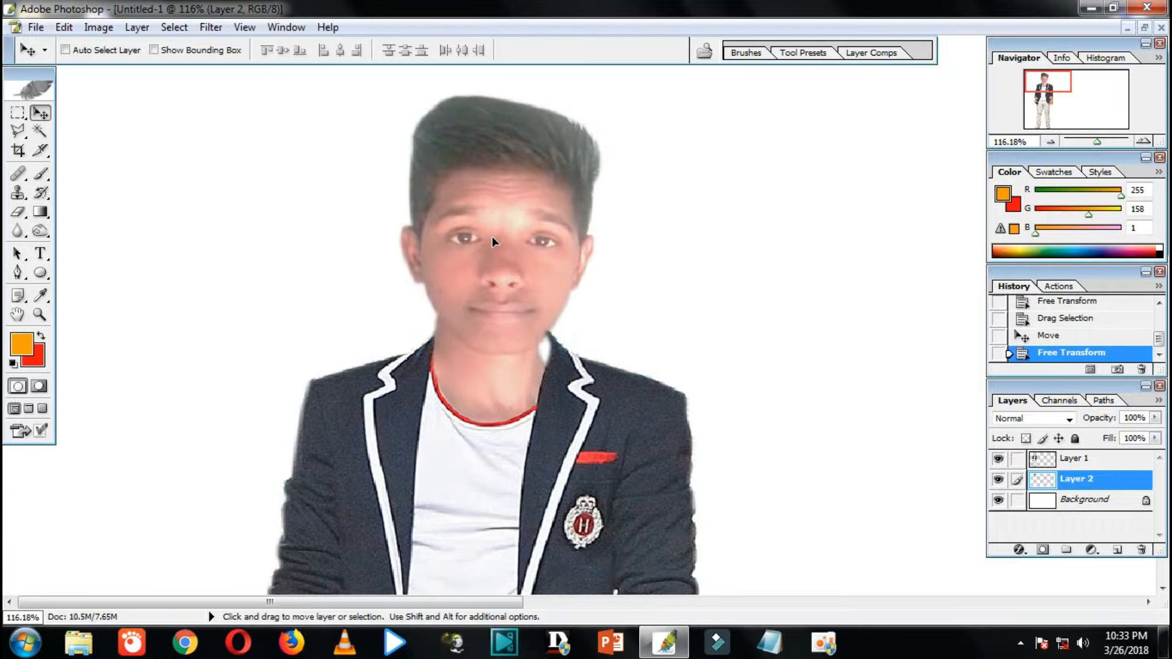
Flip the head horizontally, reposition it over the collar and enlarge it to about 104.9% height
key(ctrl+t)
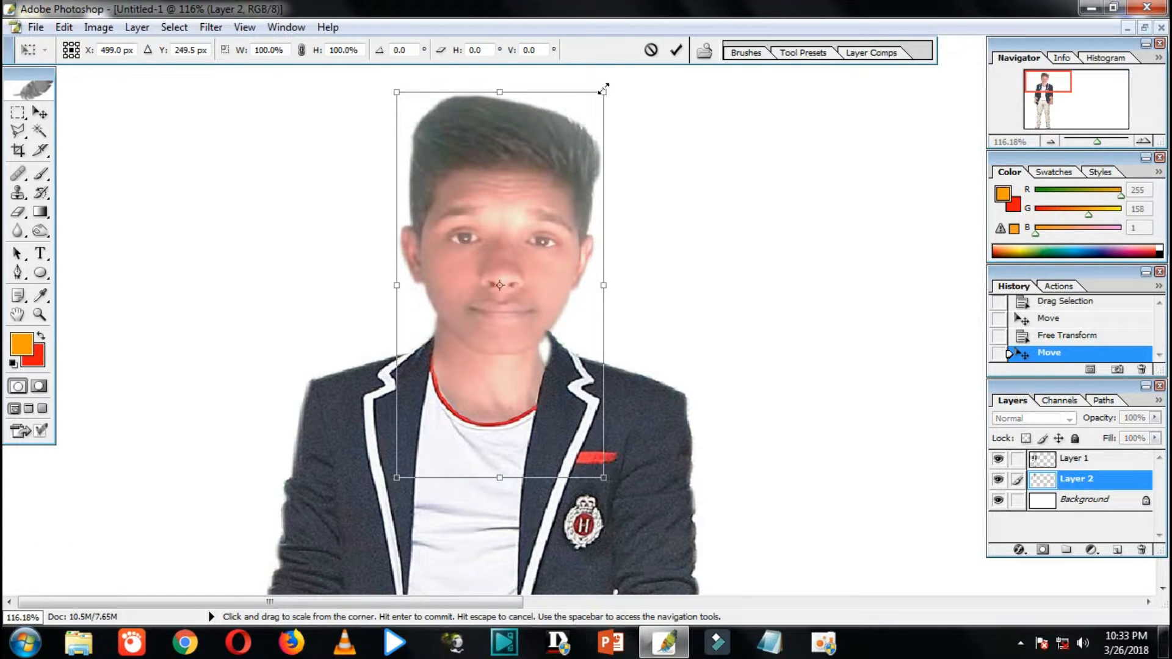
drag(603, 89, 610, 89)
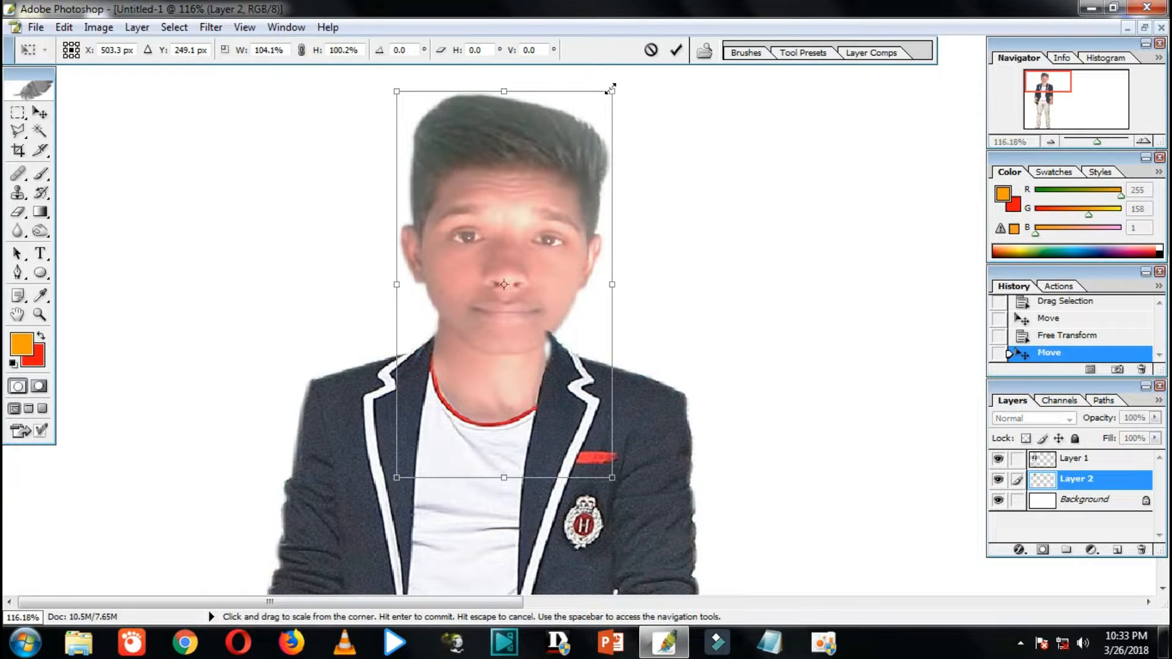
drag(612, 284, 212, 273)
drag(311, 232, 490, 244)
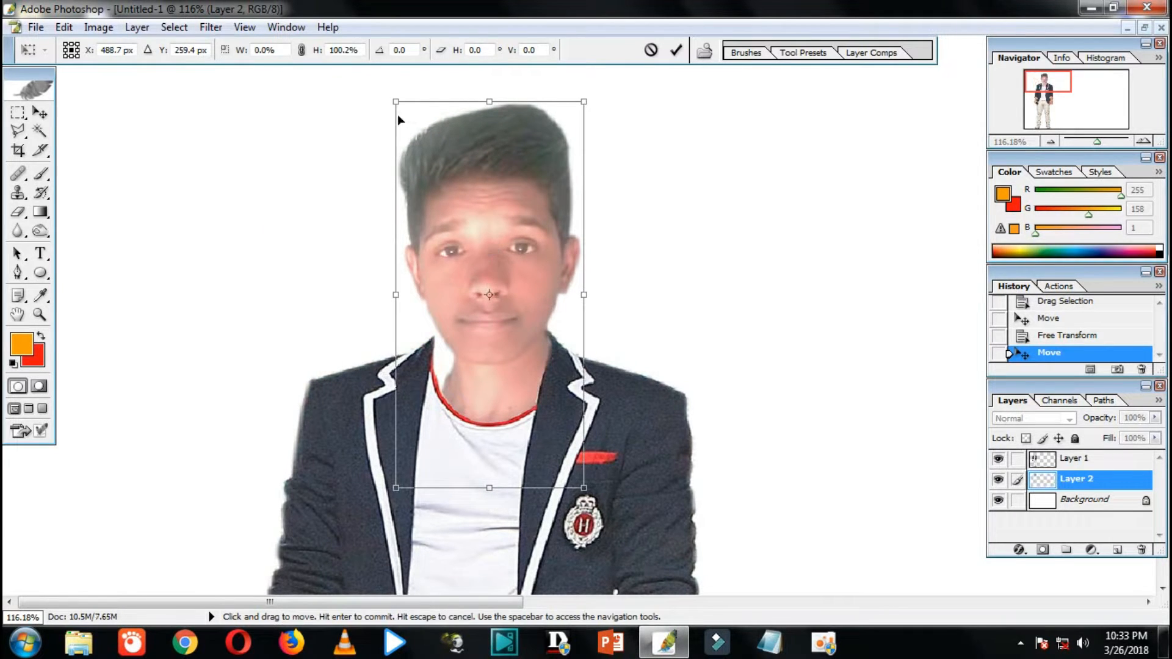
drag(395, 102, 368, 87)
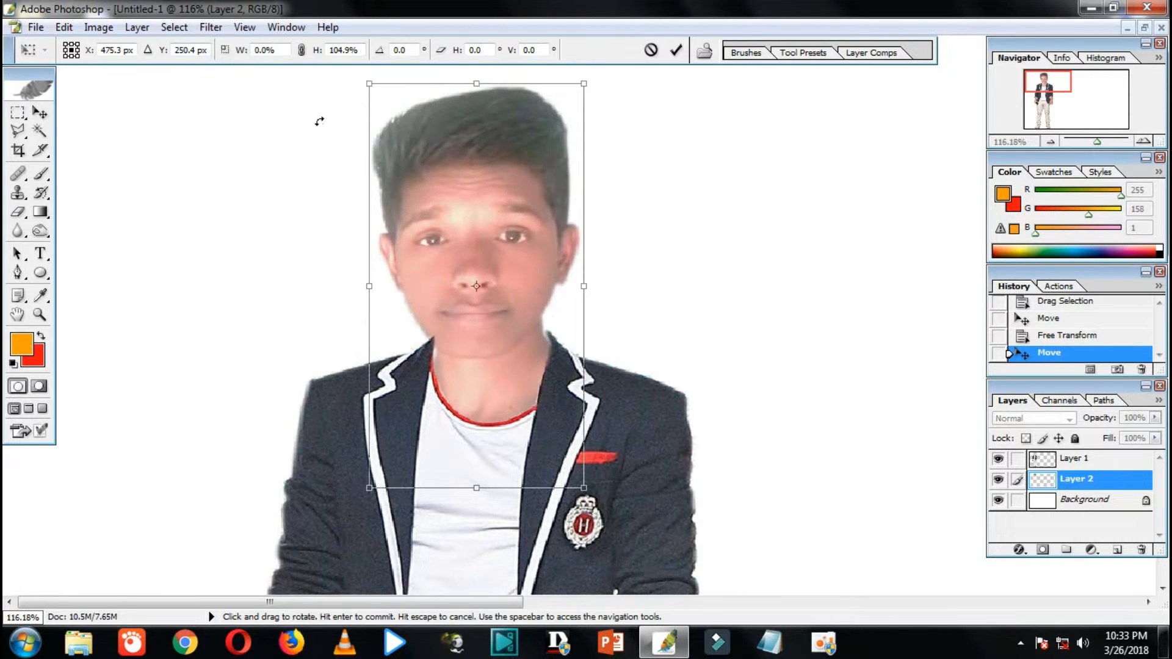
Rotate the head by 3.2 degrees, raise it slightly and widen it to about 107.7%
drag(317, 120, 329, 114)
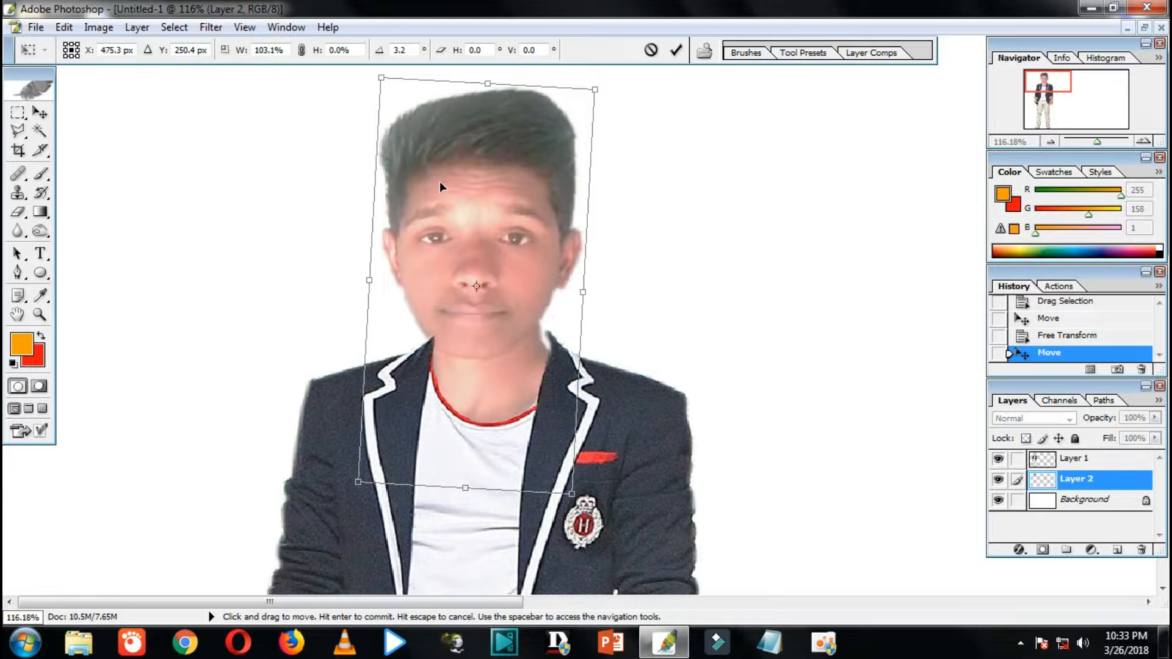
drag(440, 182, 442, 171)
drag(588, 276, 598, 275)
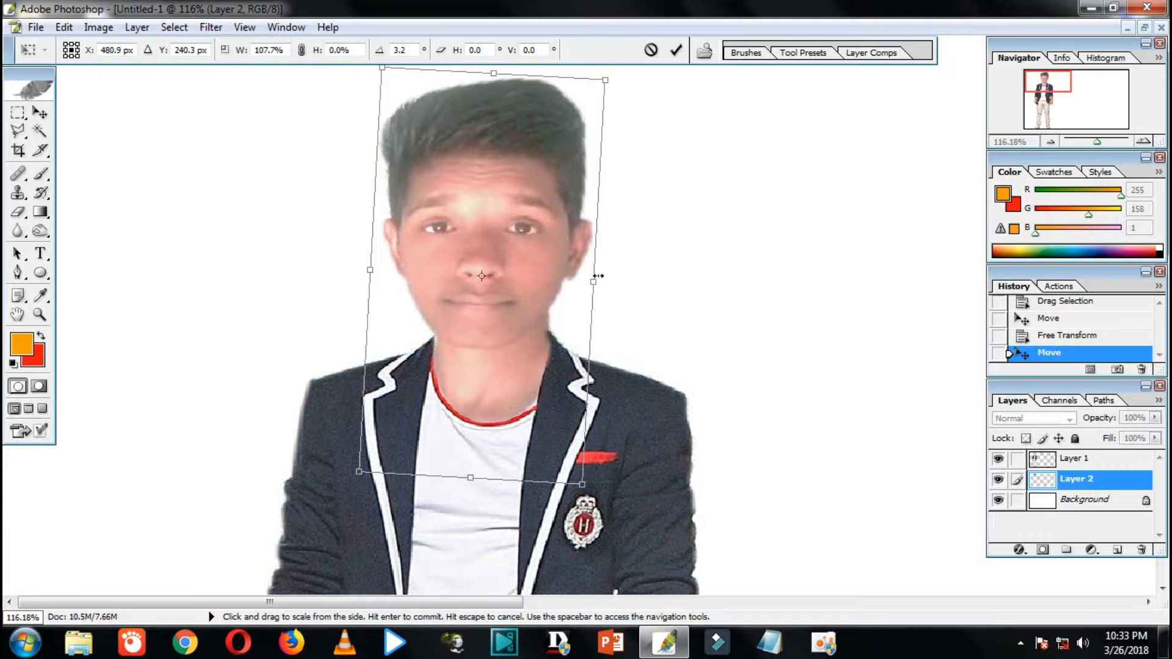
Nudge the head slightly left and down into the collar and apply the transformation
key(Left)
key(Left)
key(Down)
key(Down)
key(Down)
key(Down)
key(Down)
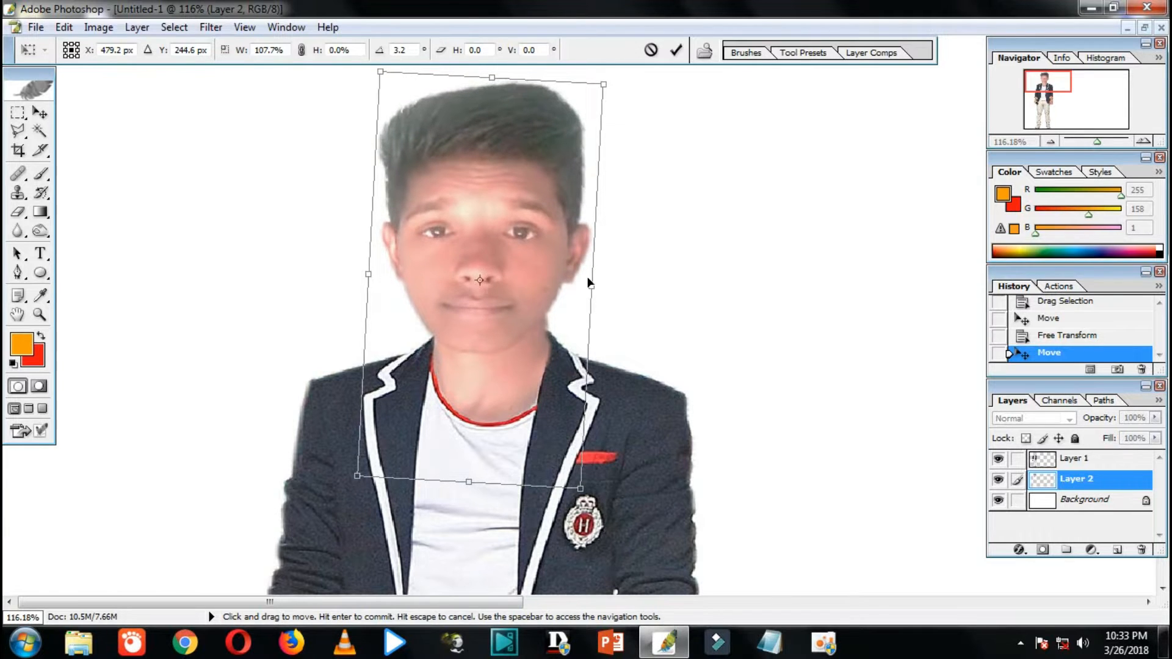
key(Left)
key(Down)
key(Down)
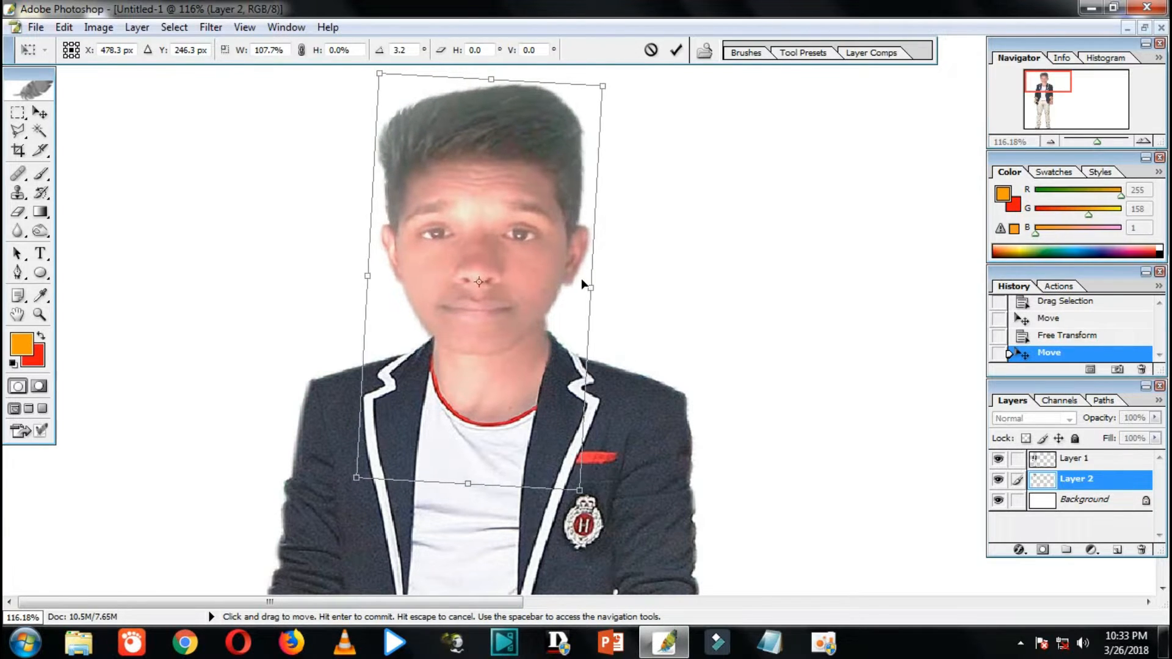
key(Return)
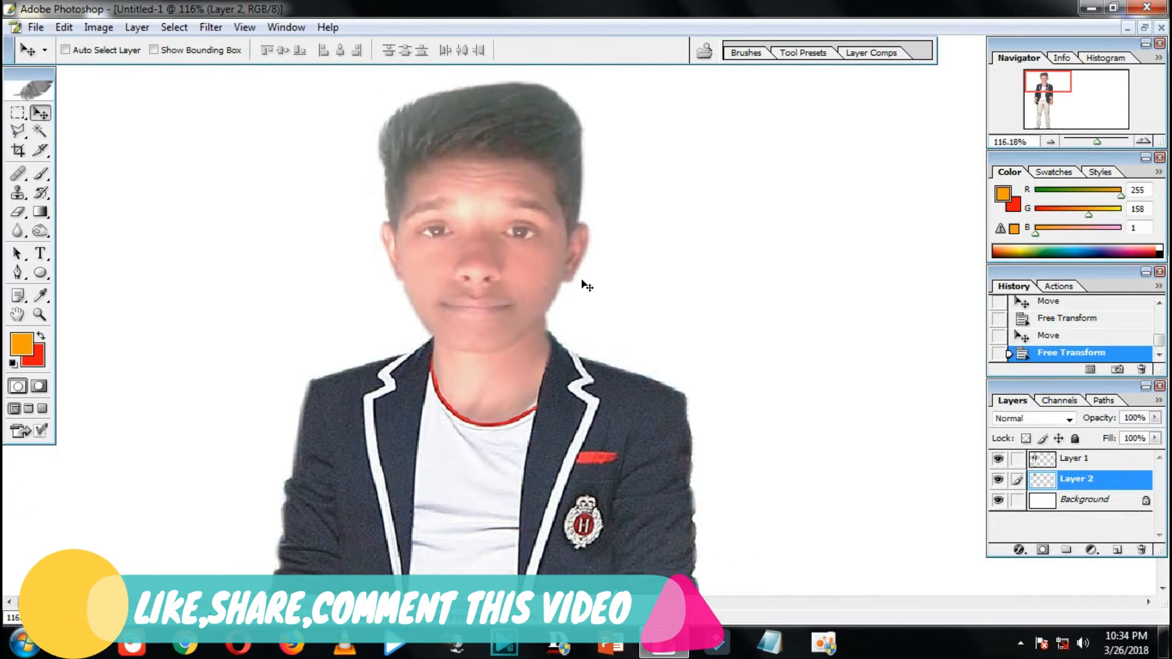
Tilt the head by a further 4.4 degrees using Free Transform
click(1095, 141)
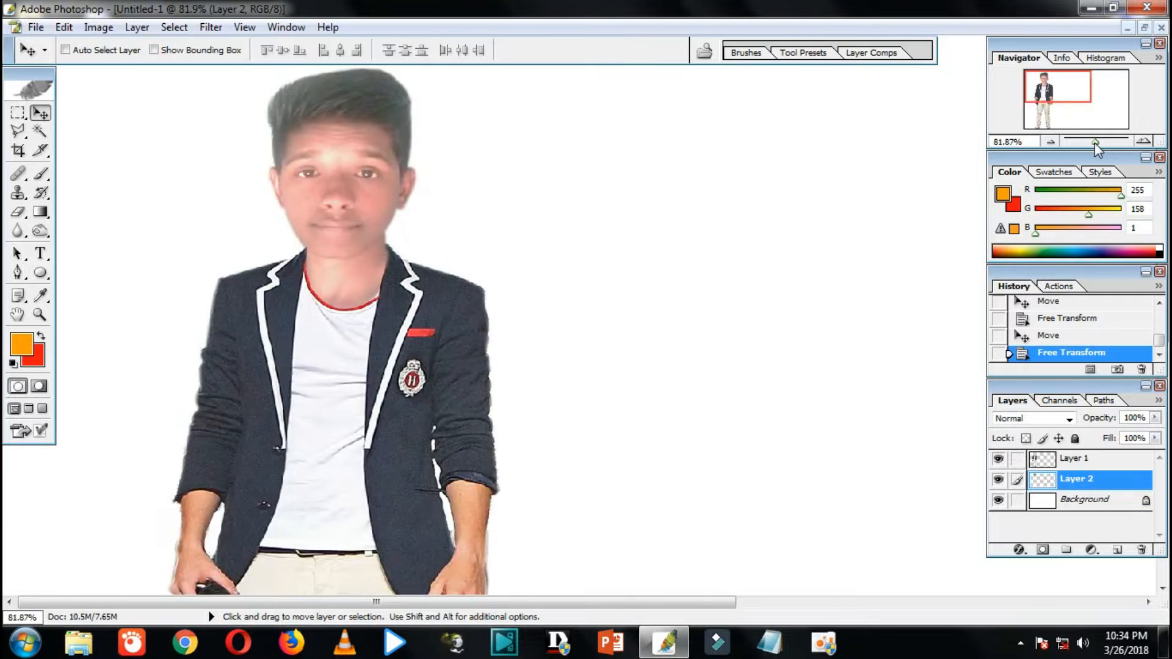
drag(1093, 142, 1091, 142)
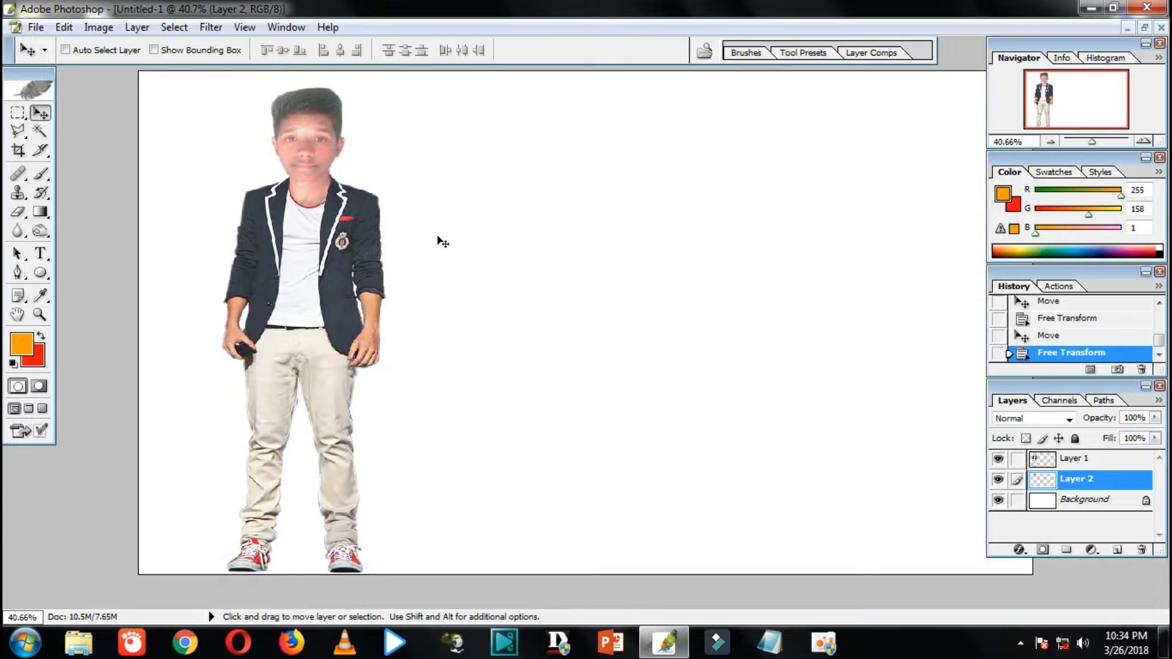
key(ctrl+t)
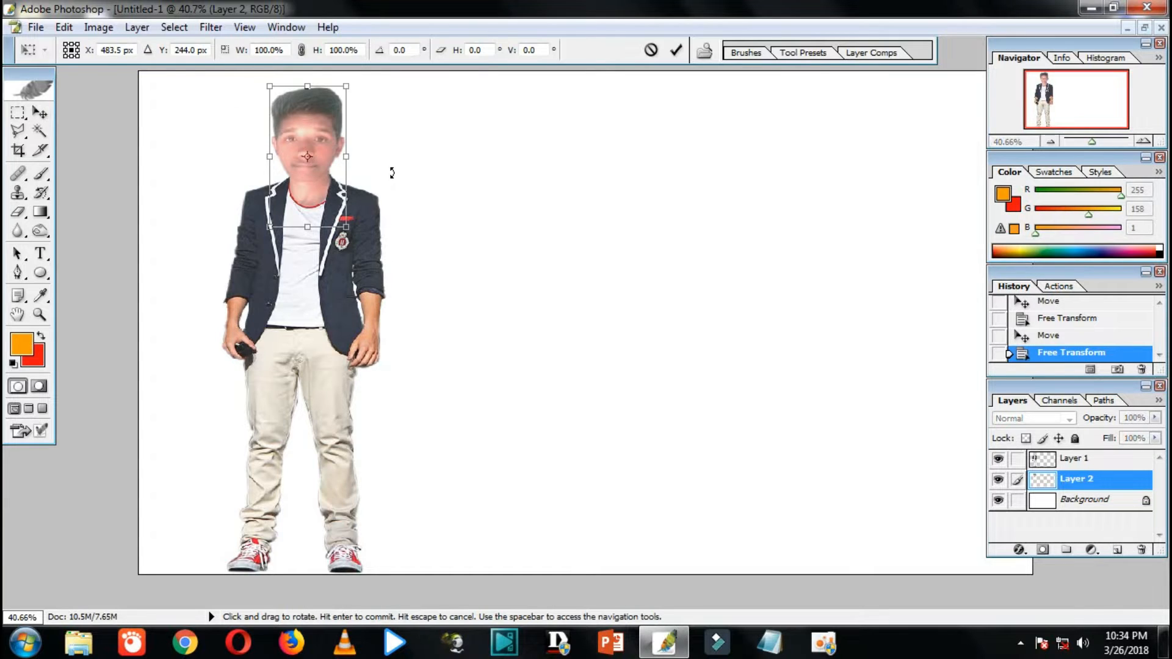
drag(389, 176, 389, 177)
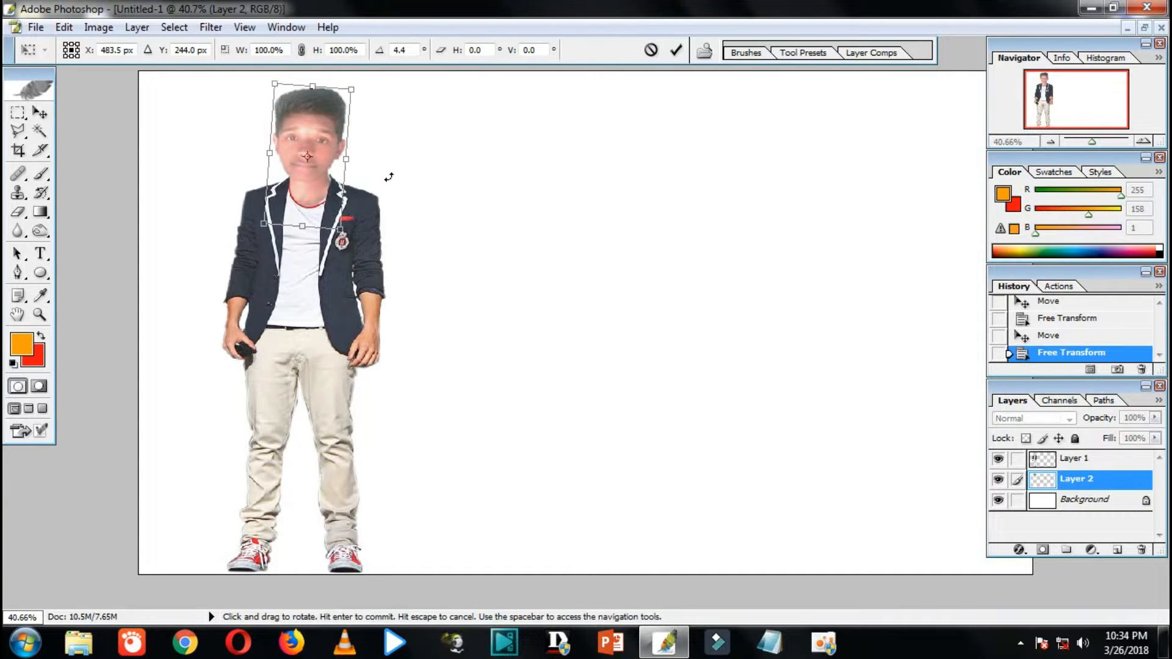
key(Return)
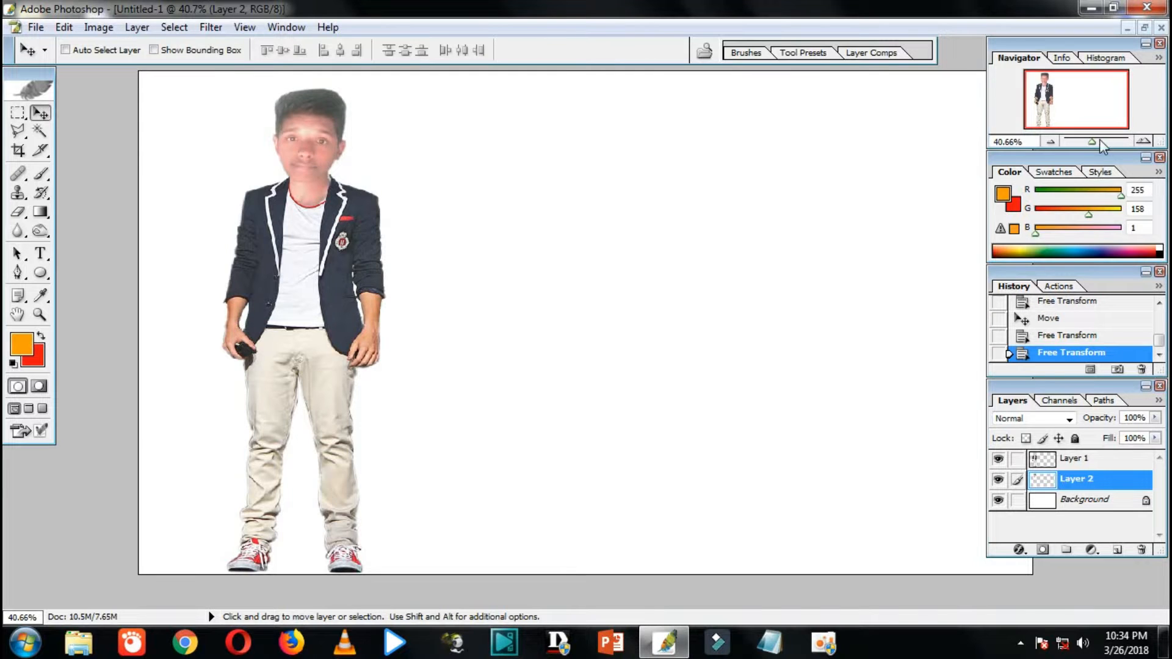
Nudge the head right and slightly down so the neck fills the gap at the collar
drag(1100, 141, 1097, 145)
drag(487, 231, 698, 460)
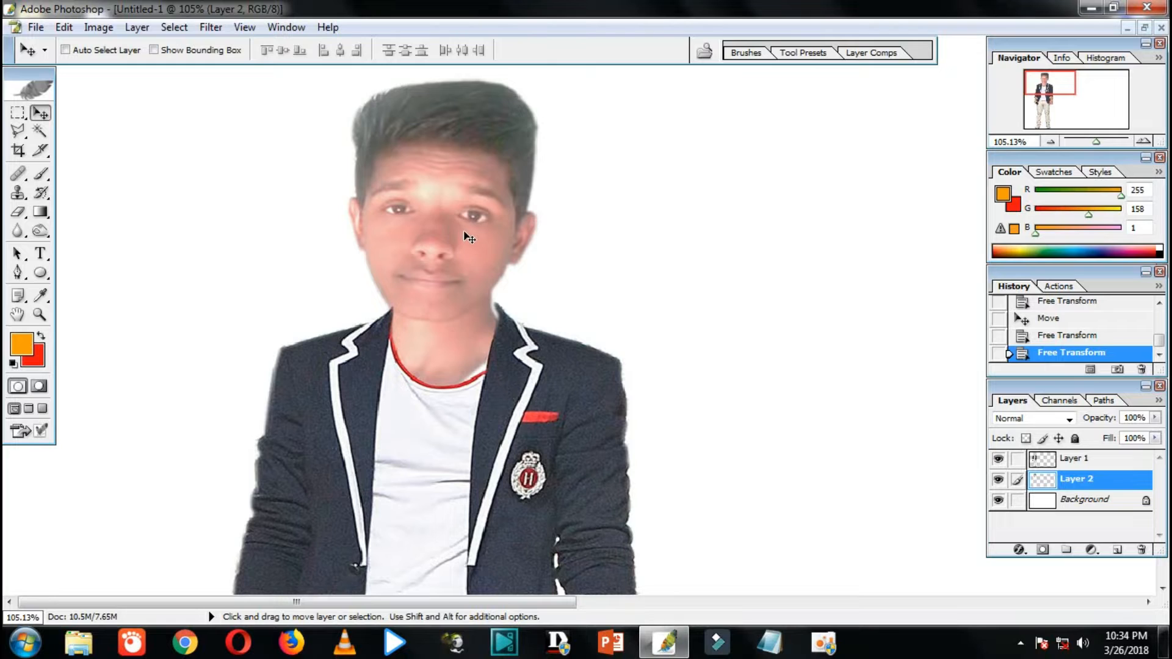
key(Right)
key(Right)
key(Right)
key(Right)
key(Right)
key(Right)
key(Right)
key(Right)
key(Down)
key(Down)
key(Down)
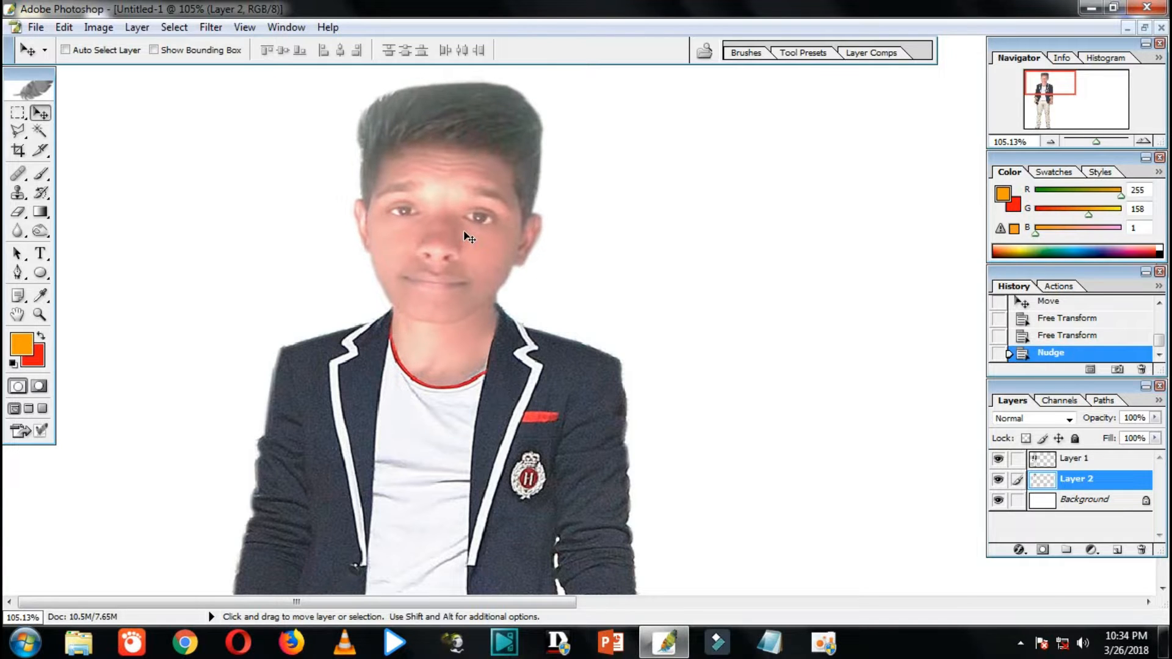
key(Up)
key(Up)
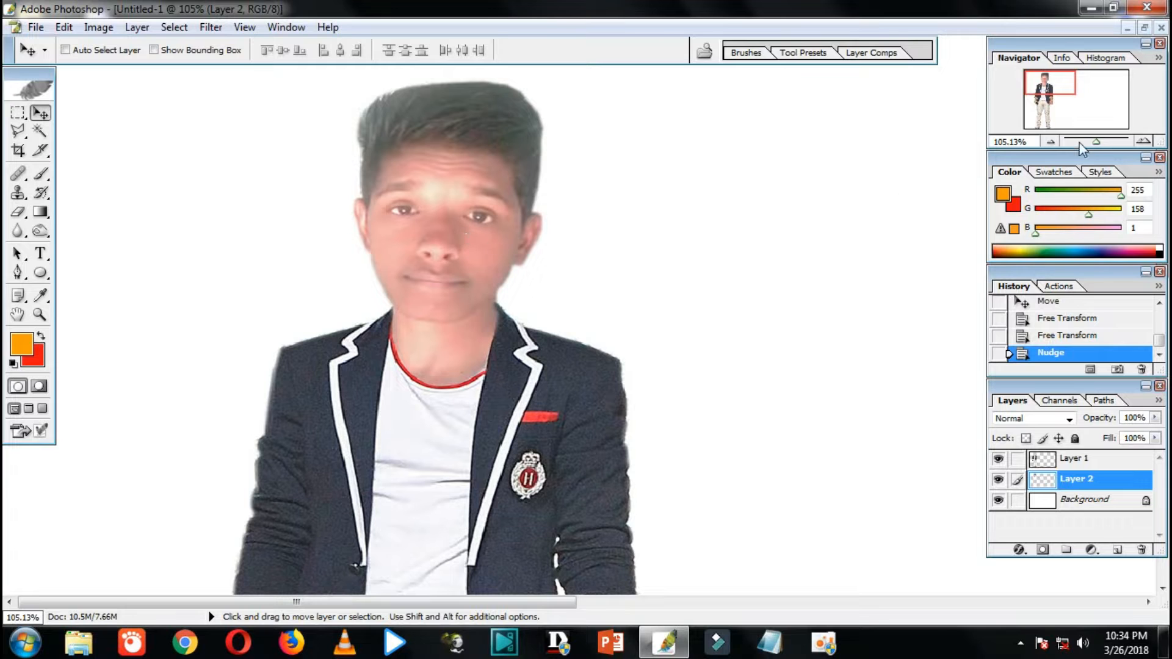
Erase the excess skin on the neck edge just above the collar tip on the badge side, using a size 3 eraser
drag(1096, 142, 1100, 142)
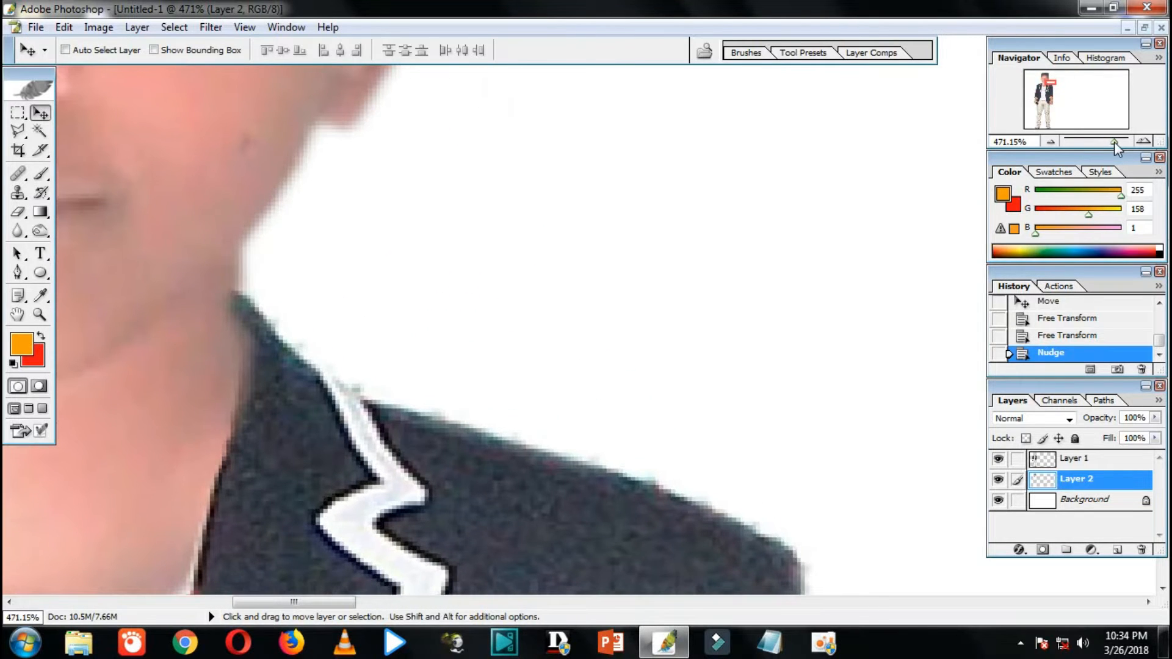
click(18, 212)
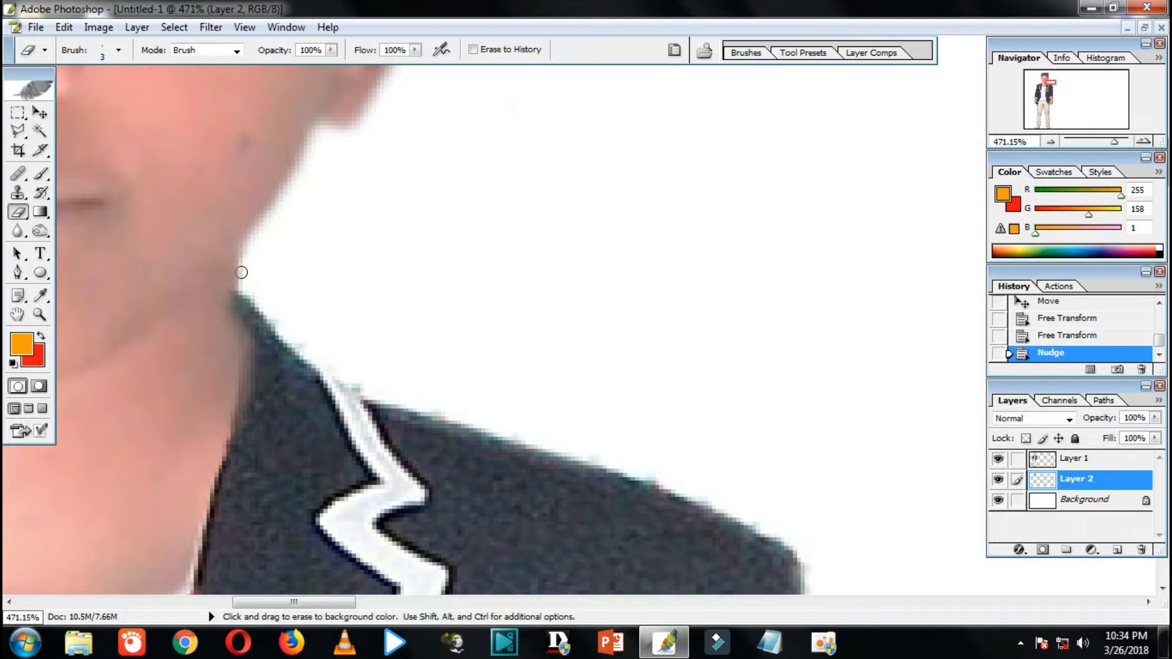
click(239, 274)
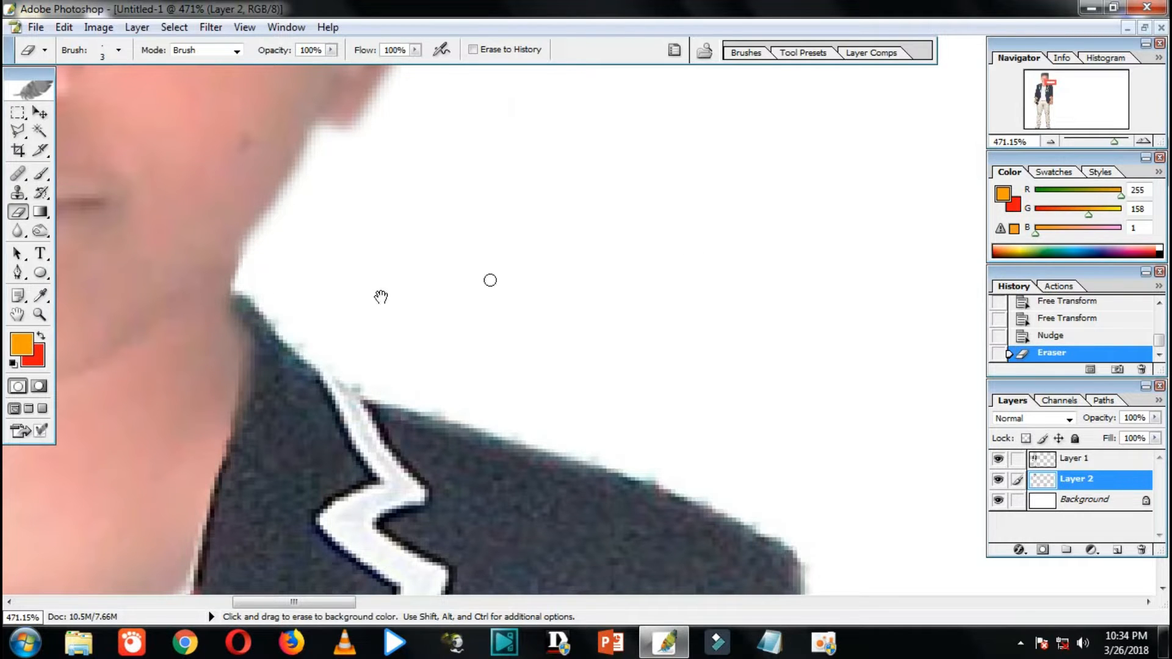
drag(381, 296, 716, 201)
drag(502, 314, 592, 324)
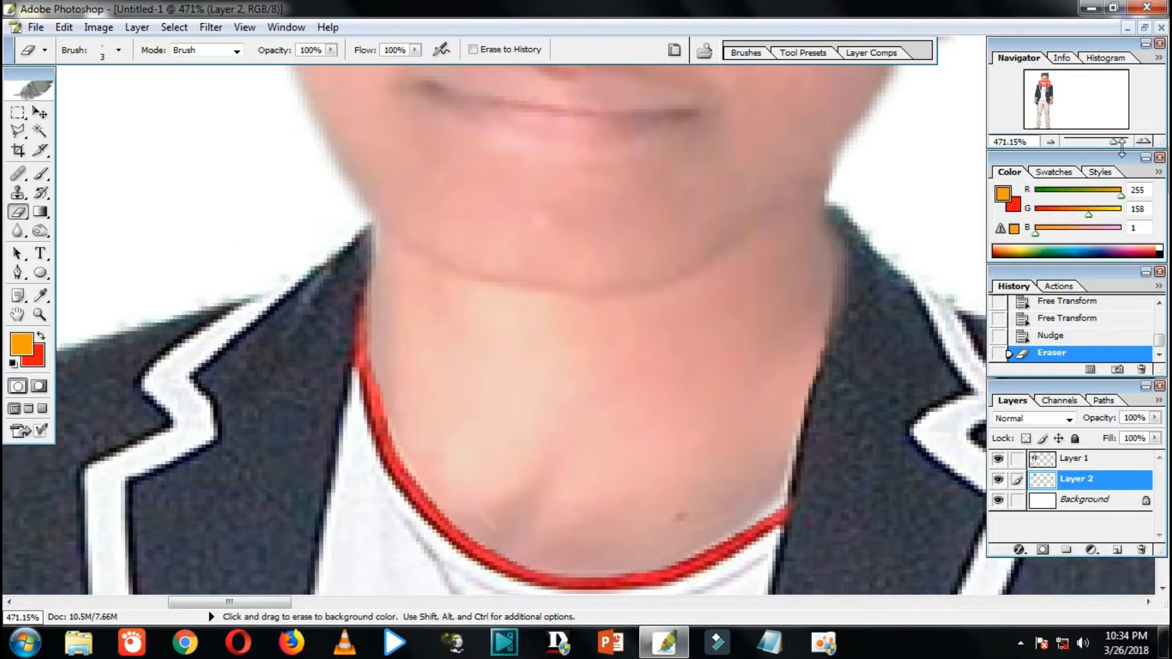
drag(1120, 144, 1090, 141)
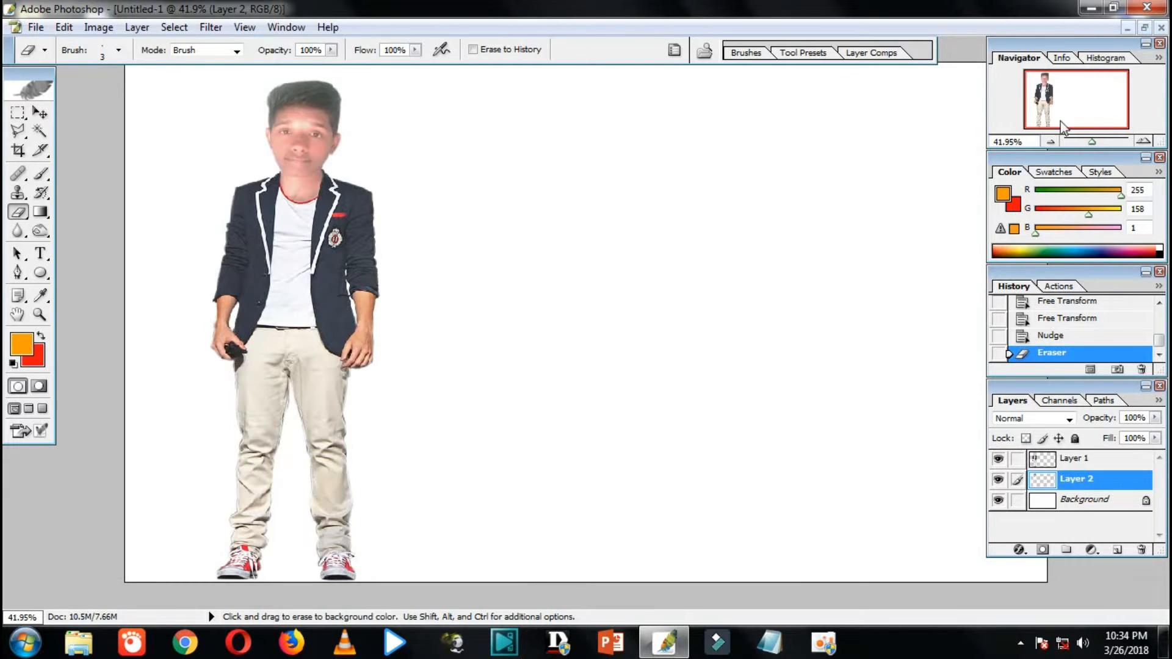
click(39, 130)
click(39, 113)
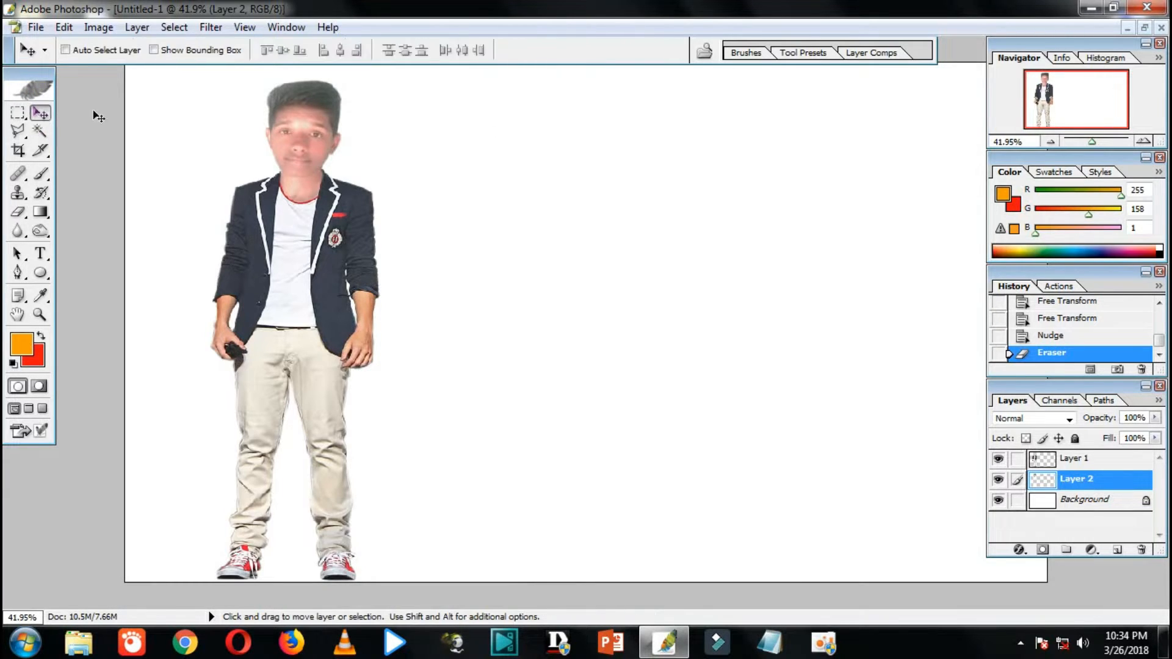
click(99, 27)
mouse_move(158, 72)
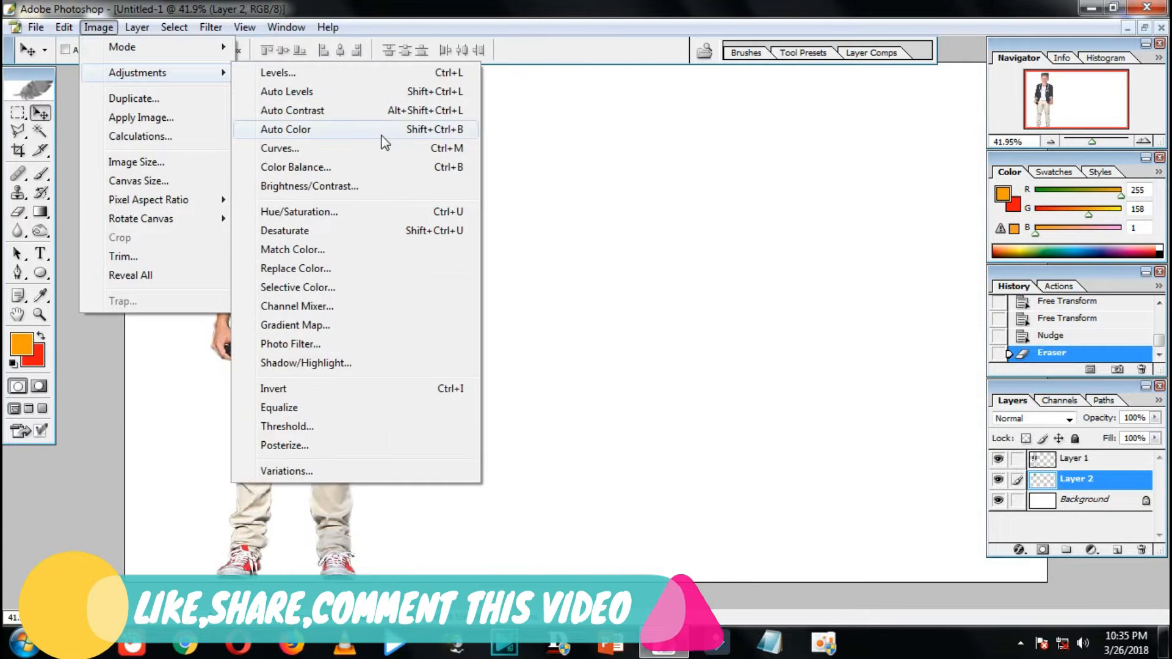
click(292, 473)
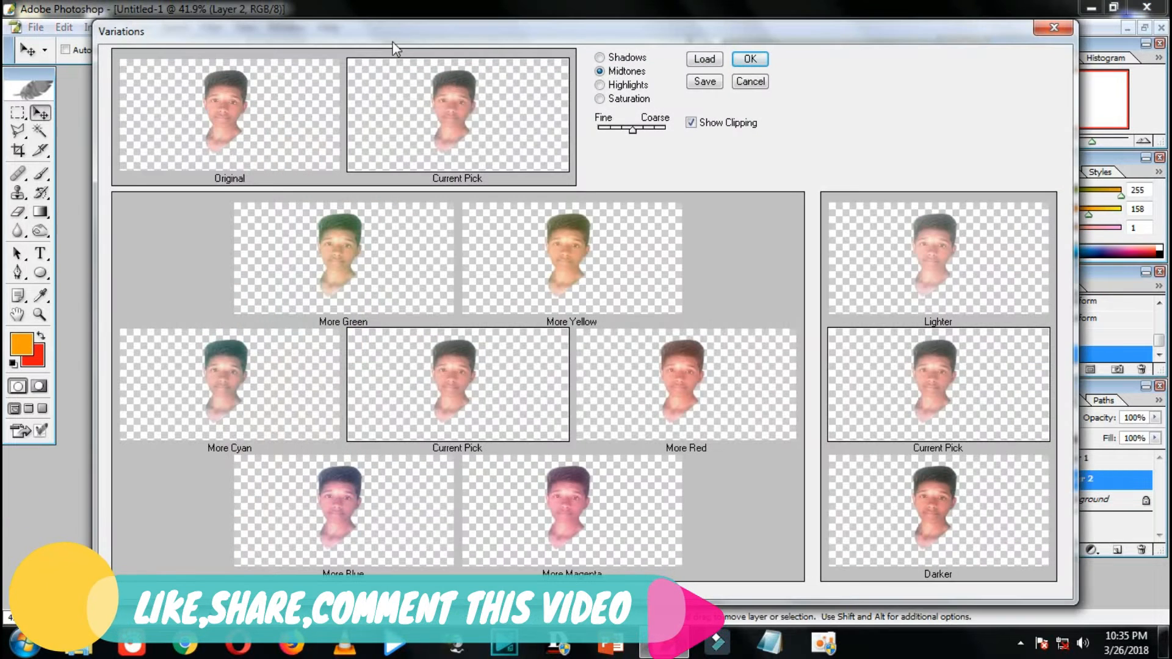
drag(381, 28, 623, 49)
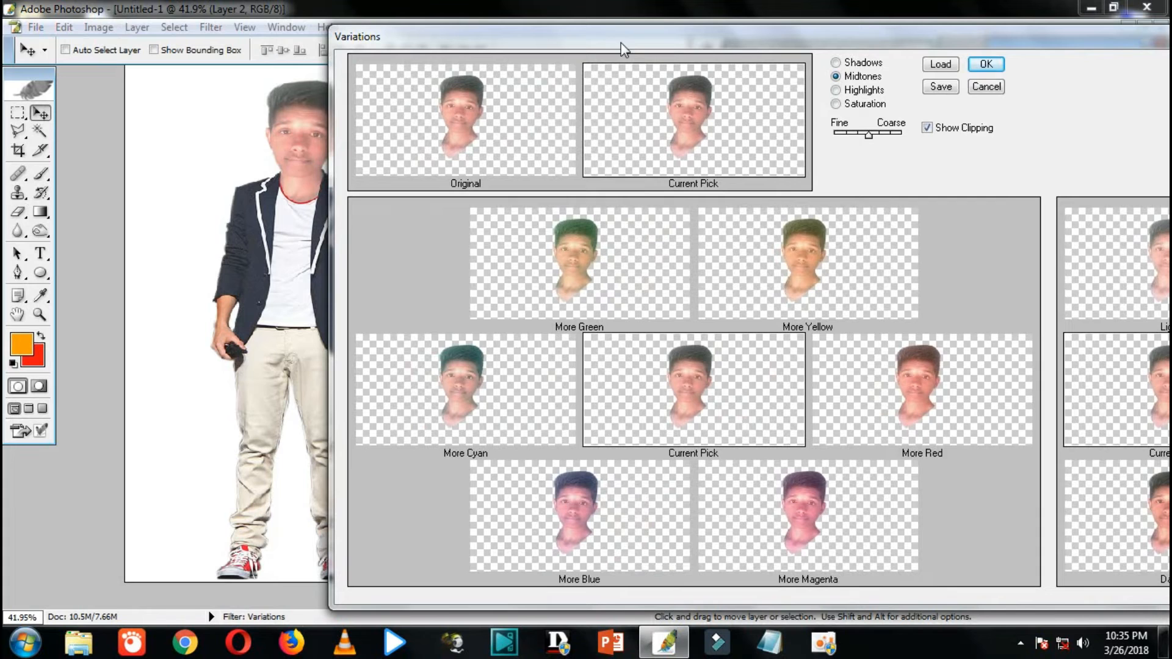
drag(802, 37, 550, 34)
click(1042, 28)
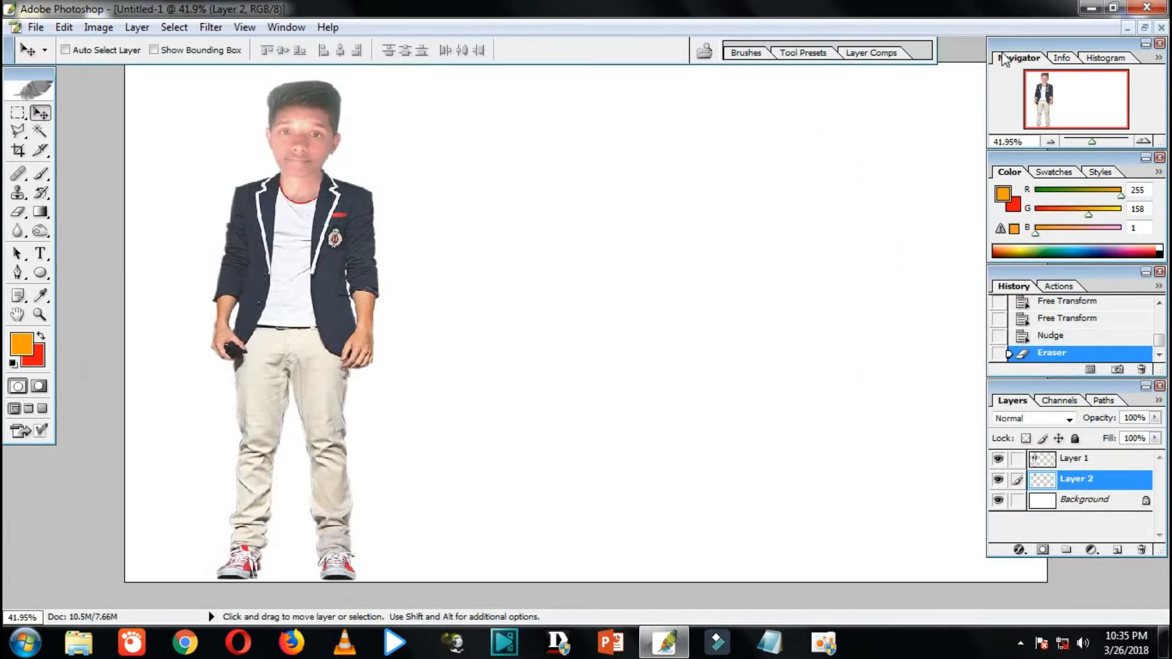
Apply the Variations adjustment with Midtones selected to the head on Layer 2
click(98, 26)
mouse_move(148, 73)
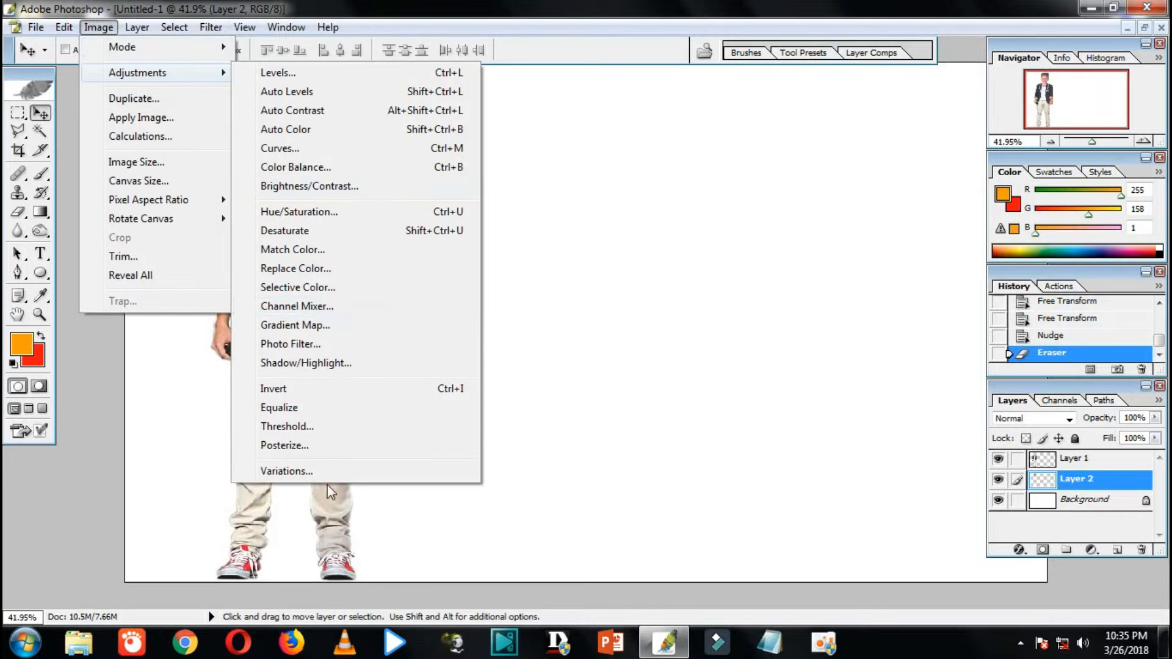
click(518, 512)
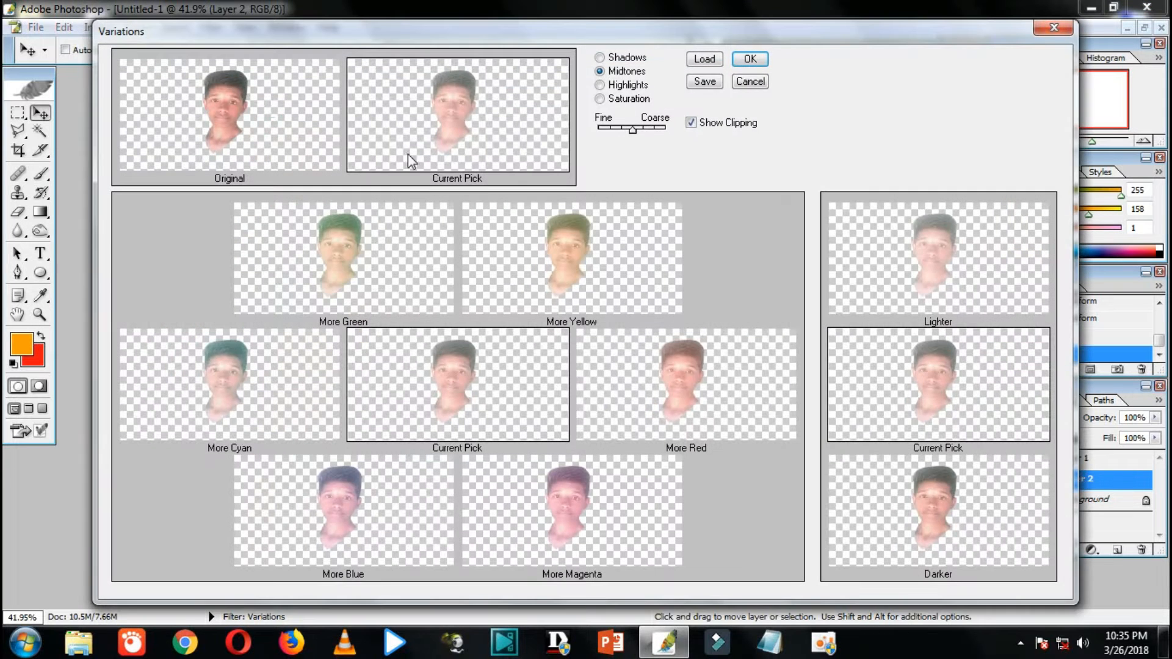
click(748, 61)
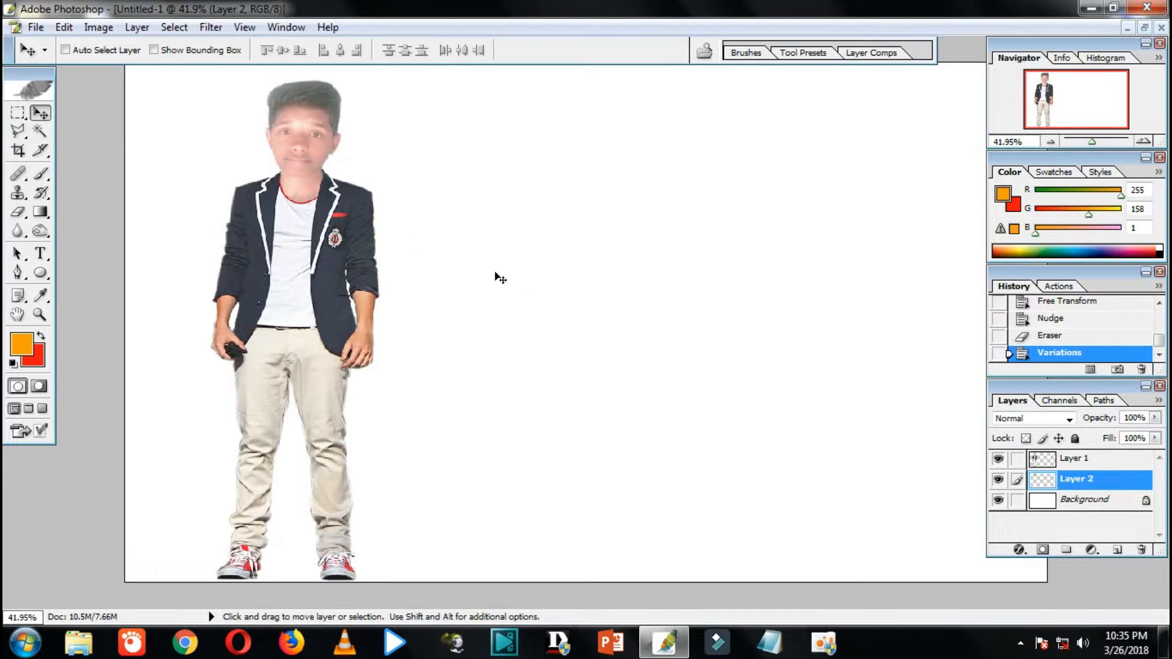
Darken the hair with the Burn tool, using a 171 px brush, Midtones range and 50% exposure
click(39, 232)
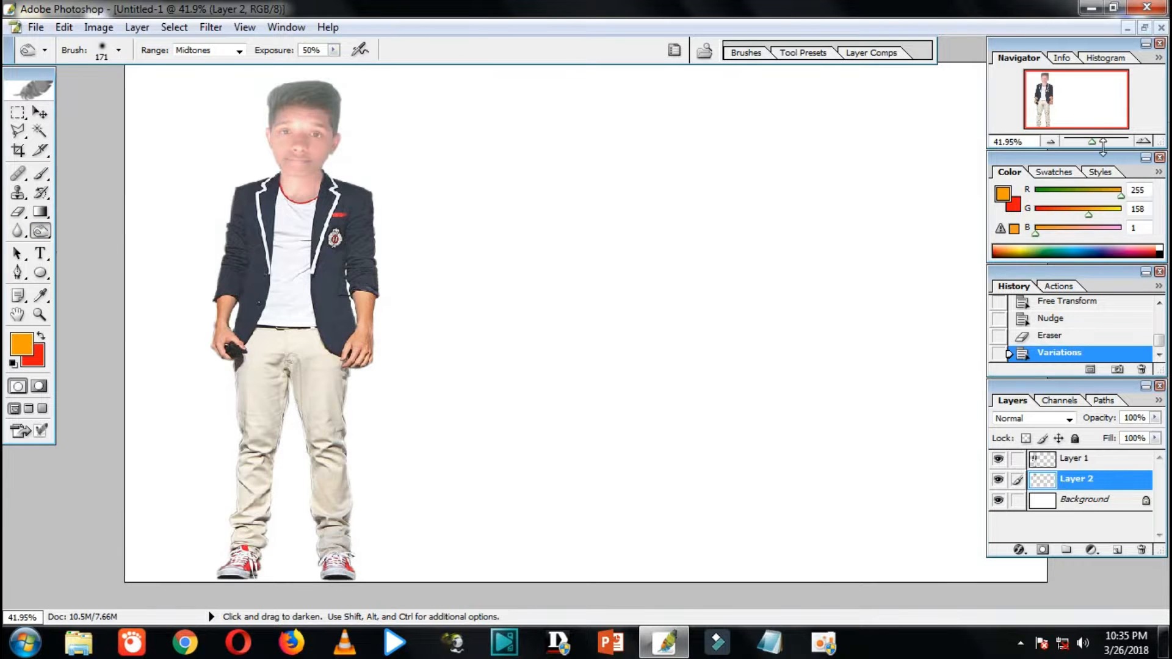
drag(1093, 142, 1102, 150)
key(space)
drag(341, 79, 939, 463)
key(space)
drag(307, 184, 711, 483)
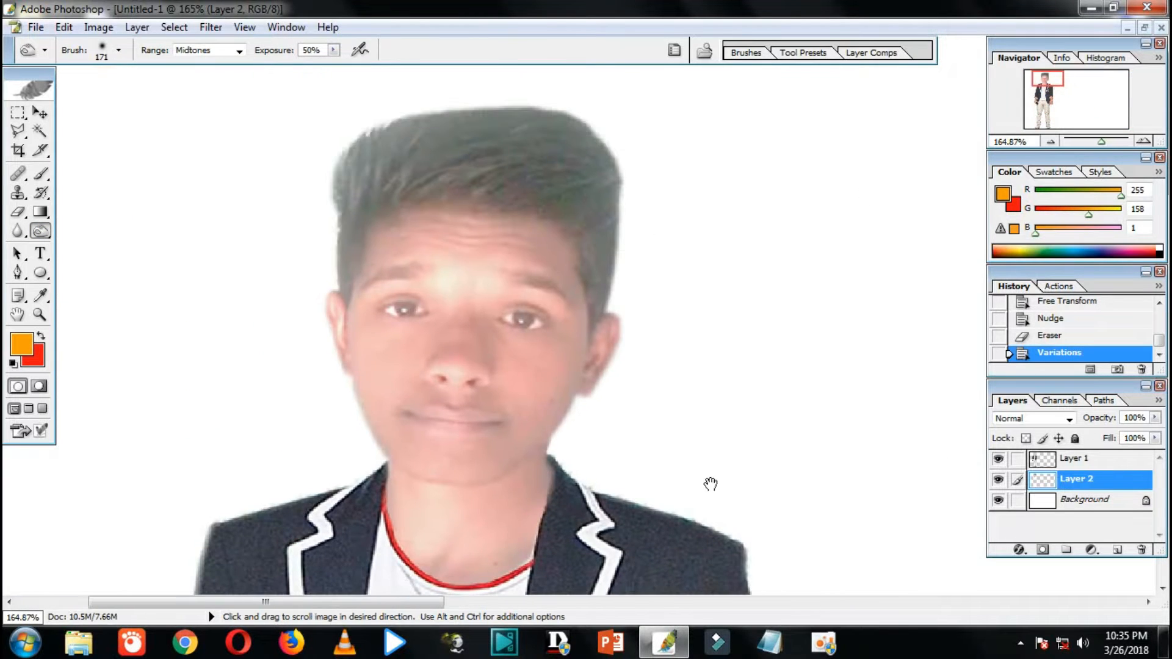
mouse_move(403, 241)
mouse_down()
mouse_move(418, 222)
mouse_move(309, 181)
mouse_move(307, 166)
mouse_up()
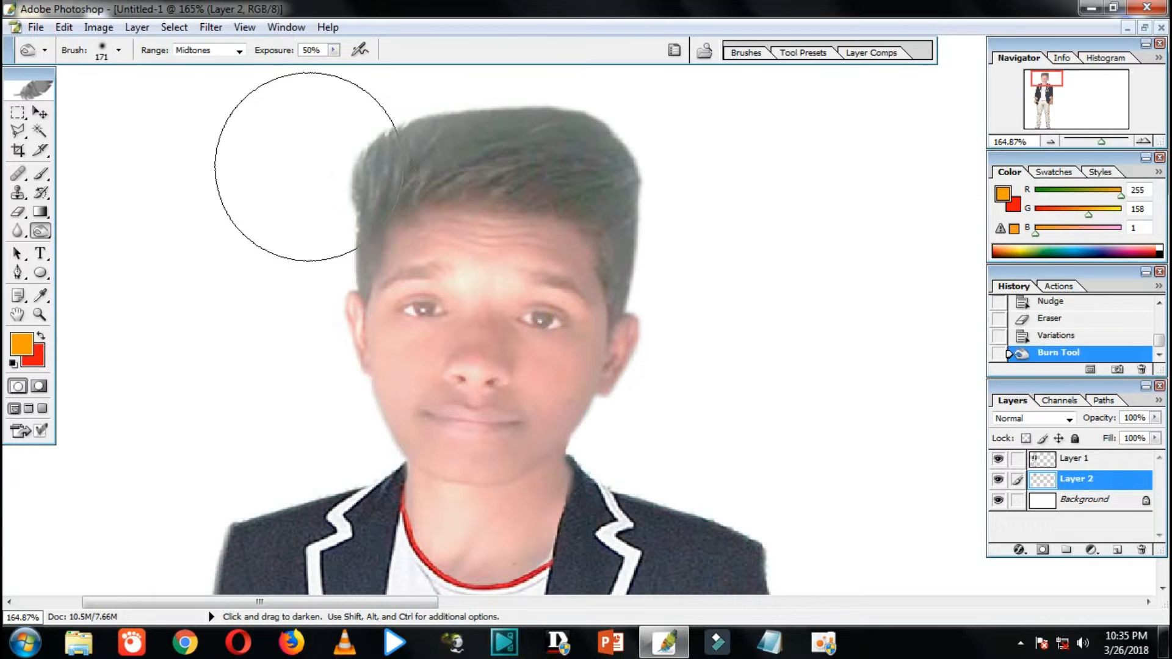
click(310, 180)
click(309, 197)
click(305, 205)
click(380, 106)
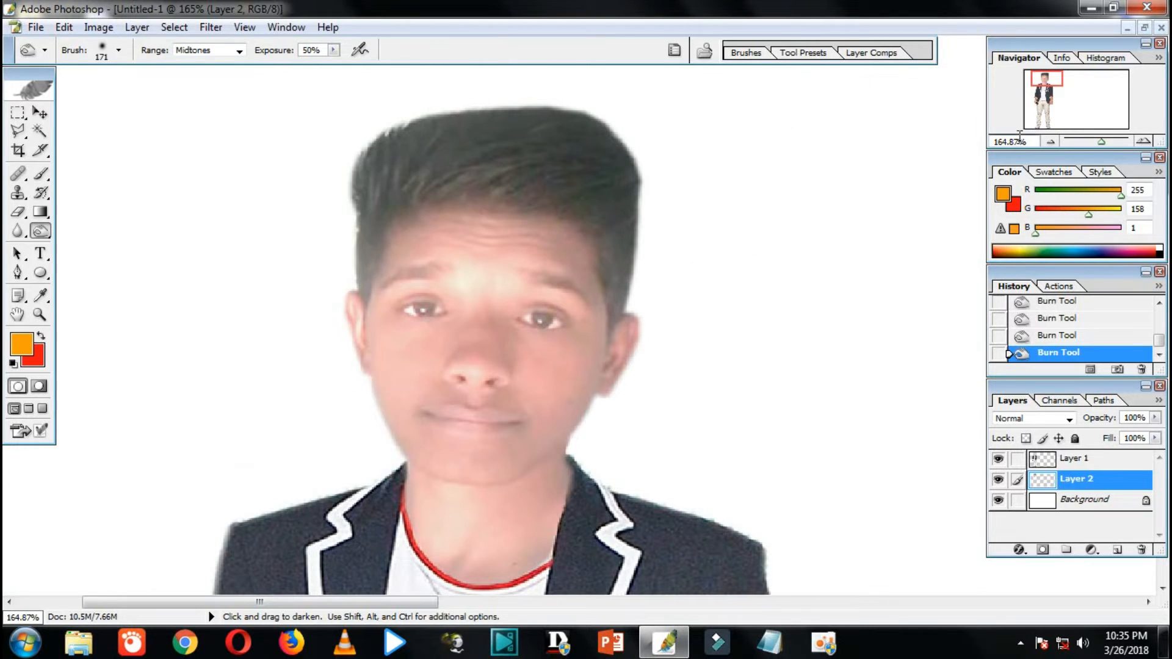
Float the Untitled-1 document window and size it to show the whole canvas, leaving the source images reachable
click(1144, 28)
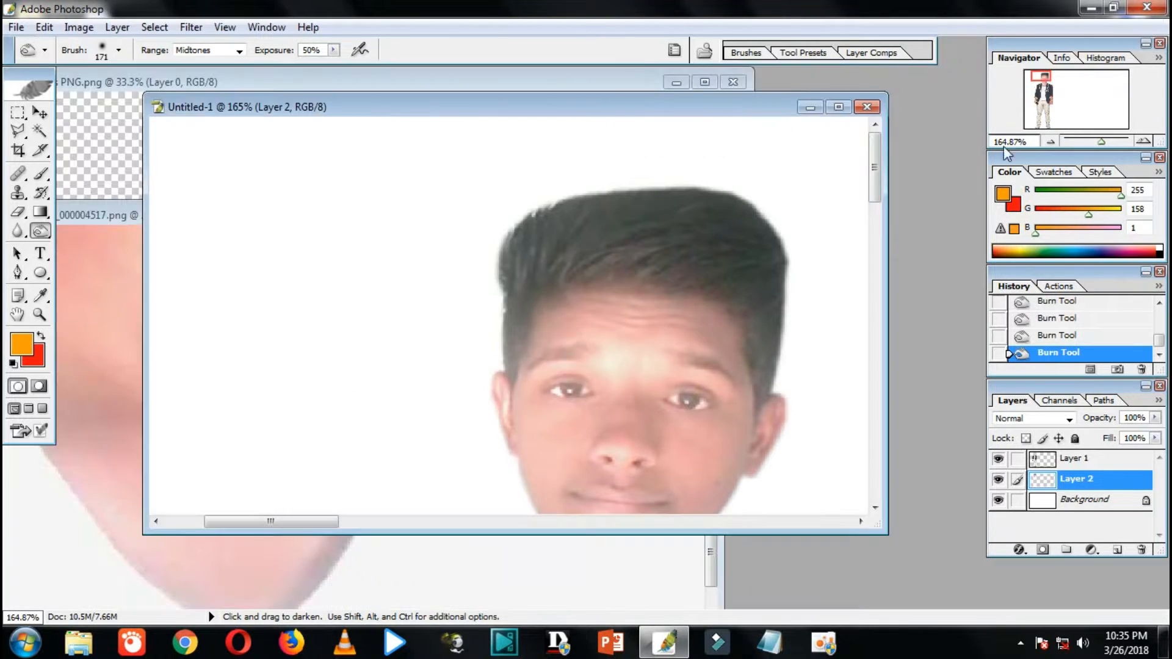
drag(1104, 141, 1090, 141)
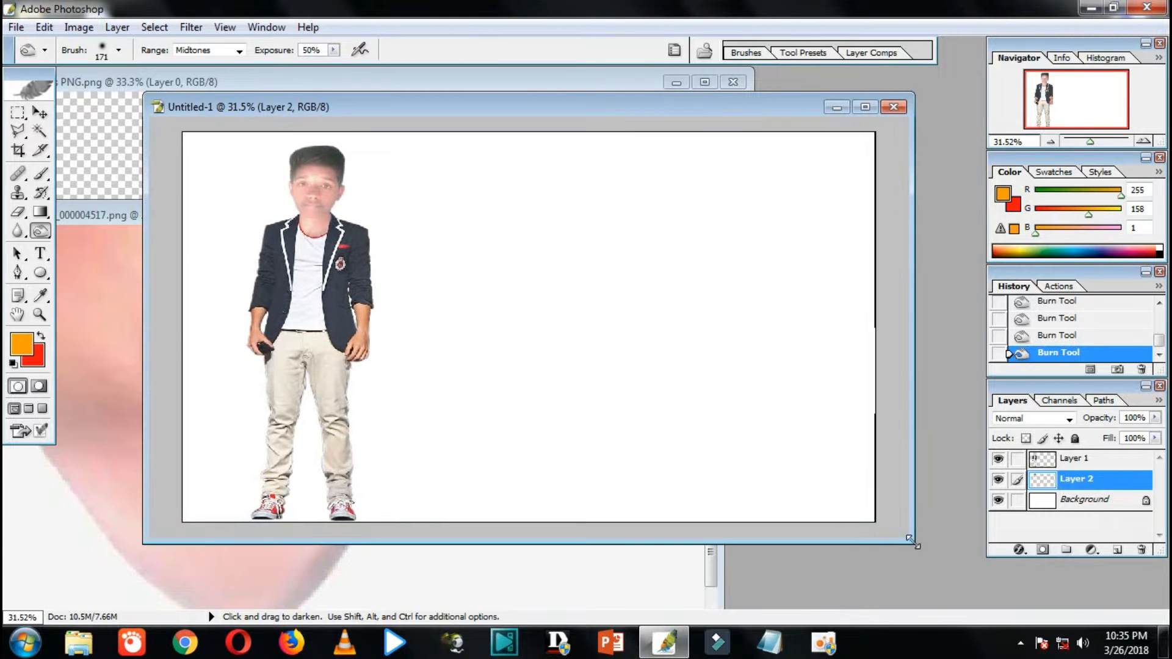
drag(871, 518, 930, 560)
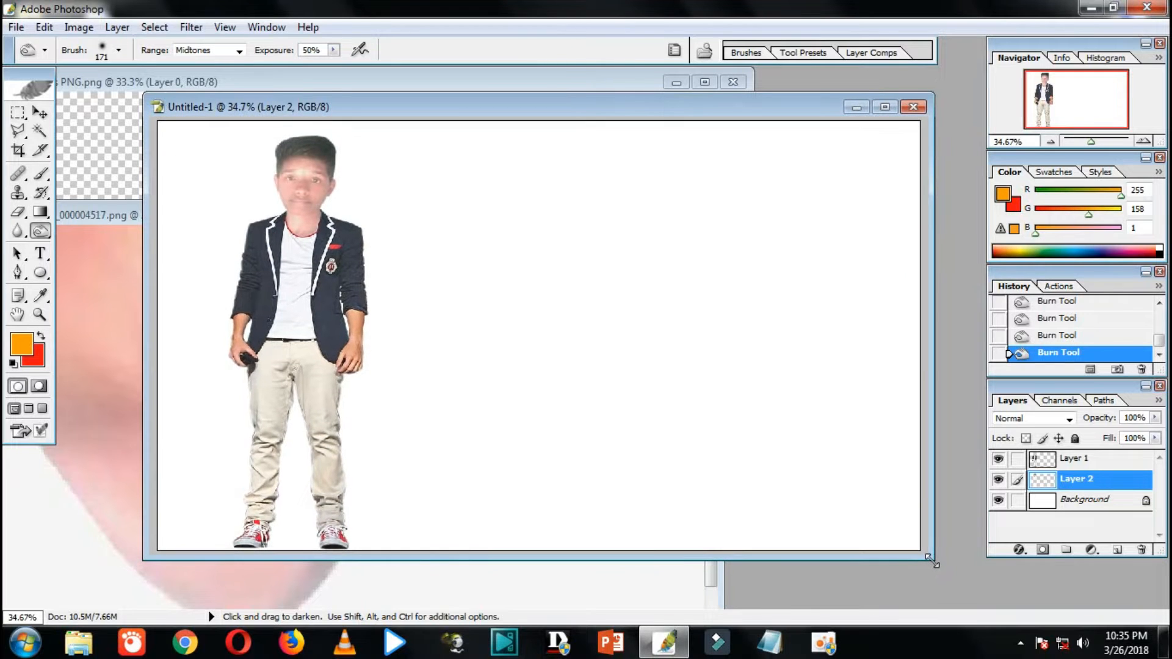
drag(525, 111, 555, 100)
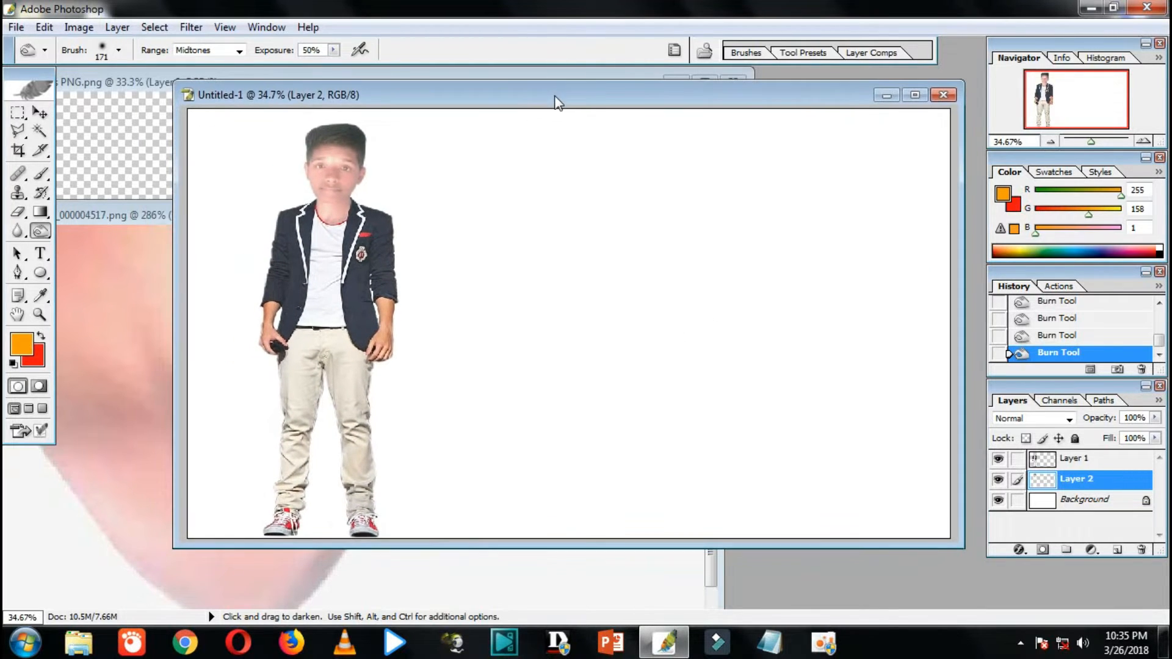
Select the varsity-jacket outfit in Dress PNG.png with a rectangular marquee and copy it to the right side of the Untitled-1 canvas
click(142, 87)
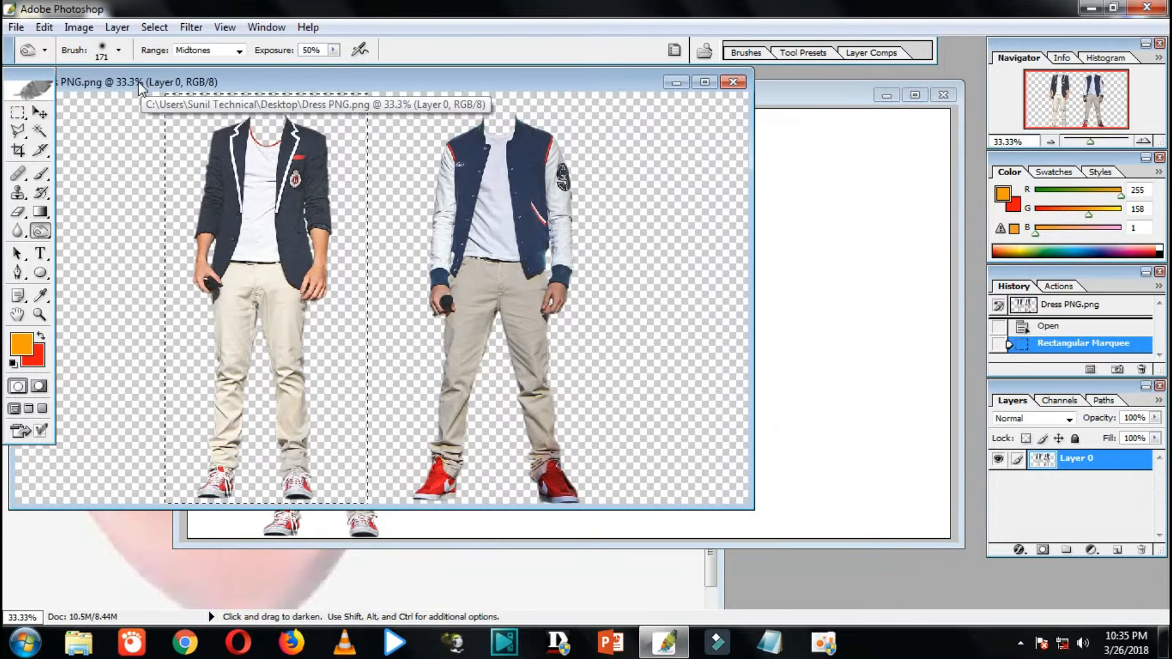
click(18, 113)
drag(599, 93, 389, 519)
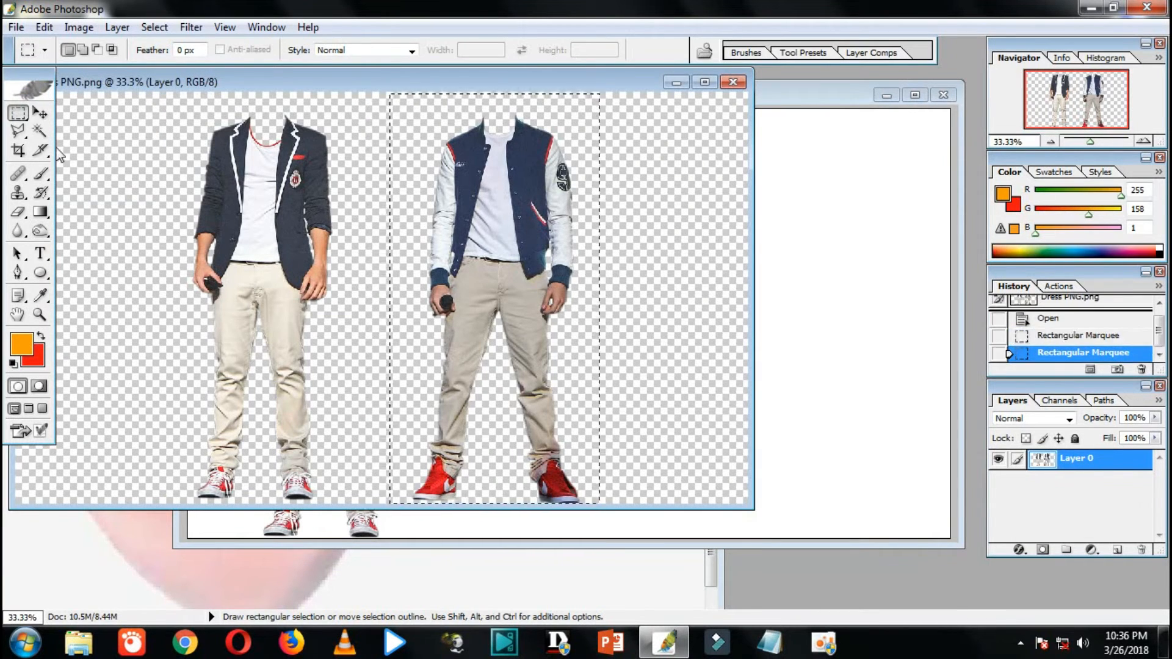
click(39, 112)
drag(498, 257, 804, 275)
Scale the varsity-jacket outfit to 89.3% width and 84.6% height with Free Transform, keeping its feet at the canvas bottom
key(ctrl+t)
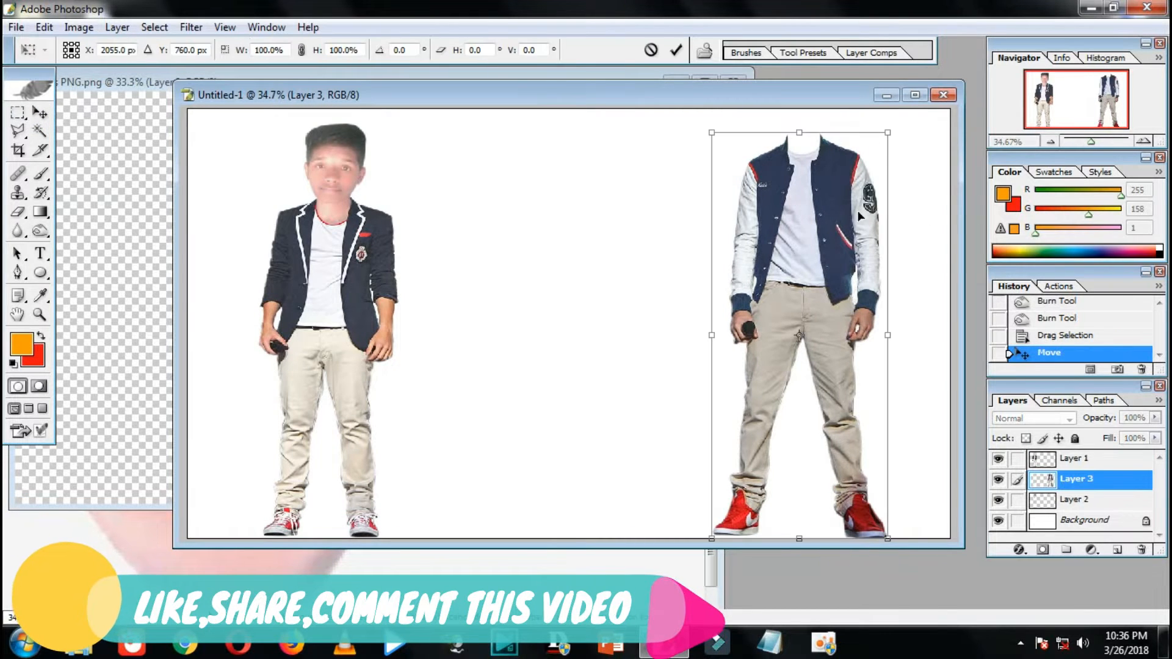
drag(882, 130, 870, 197)
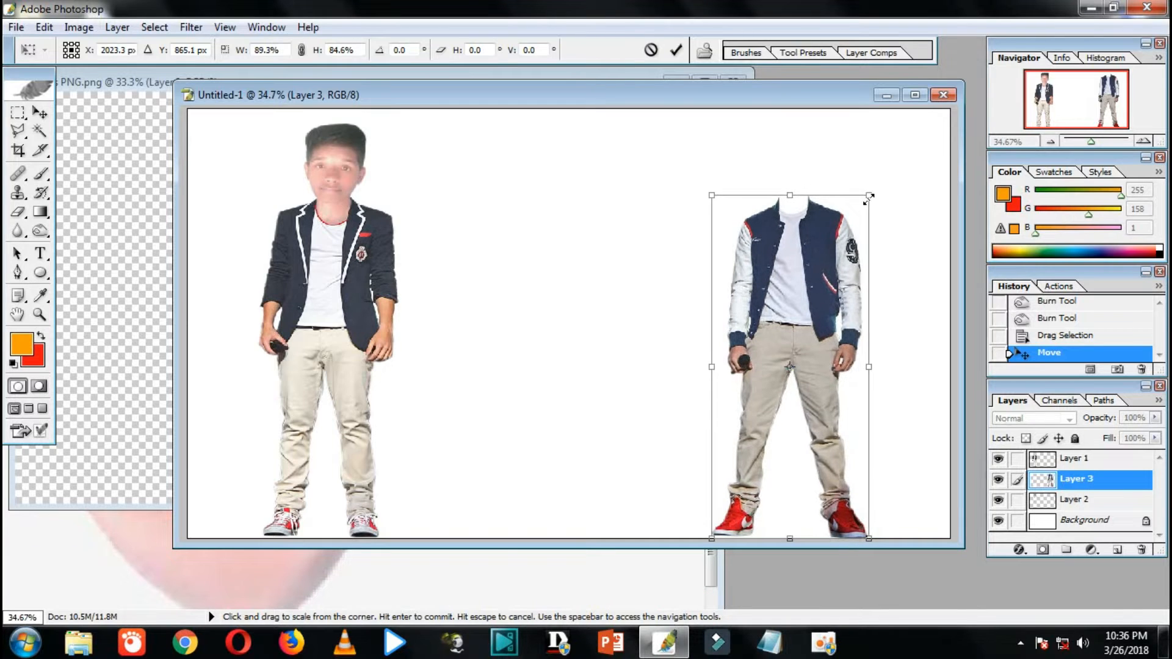
key(Return)
Copy the selected head and neck from the portrait photo into Untitled-1, directly above the Background layer and beside the varsity-jacket outfit
right_click(335, 151)
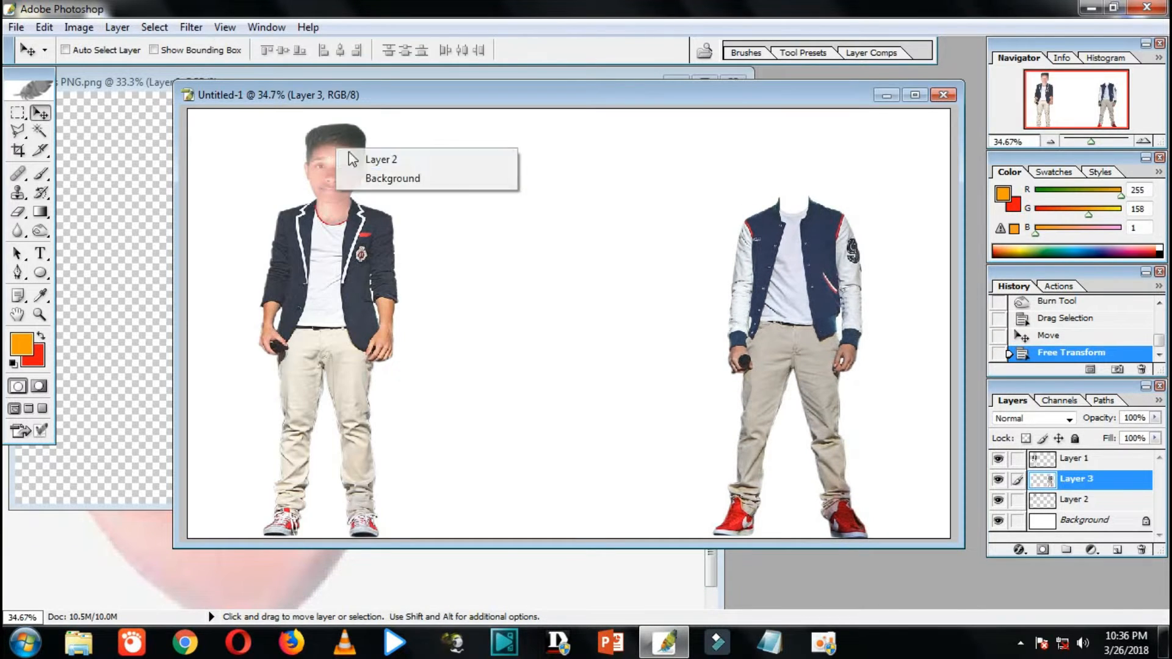
click(378, 160)
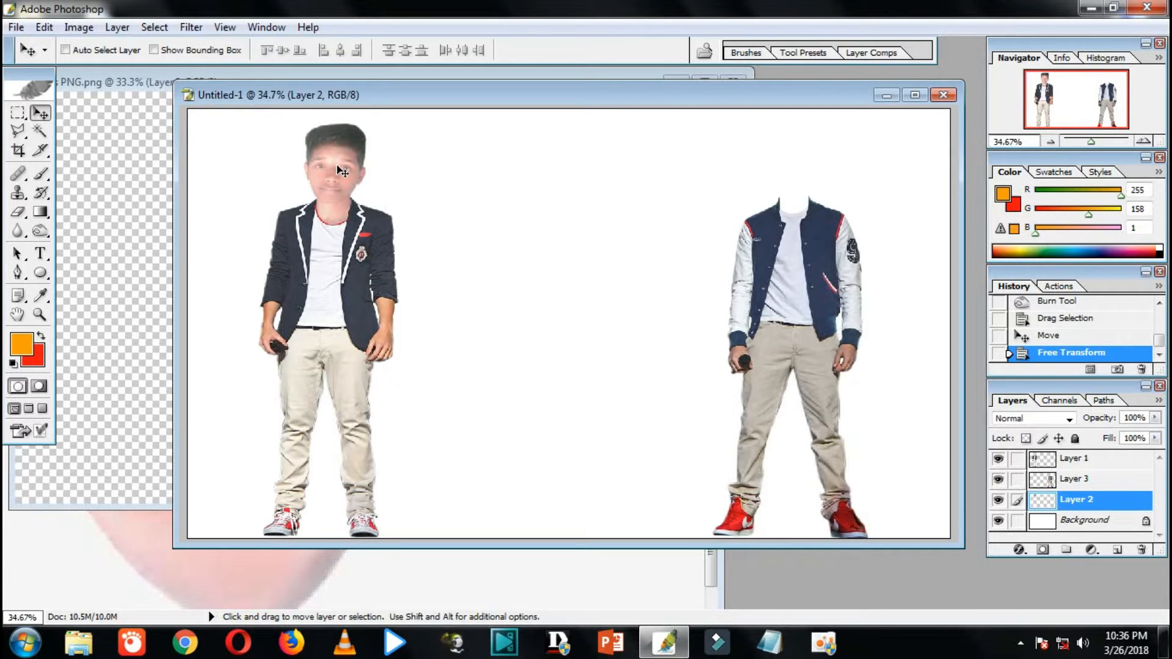
right_click(804, 249)
click(823, 259)
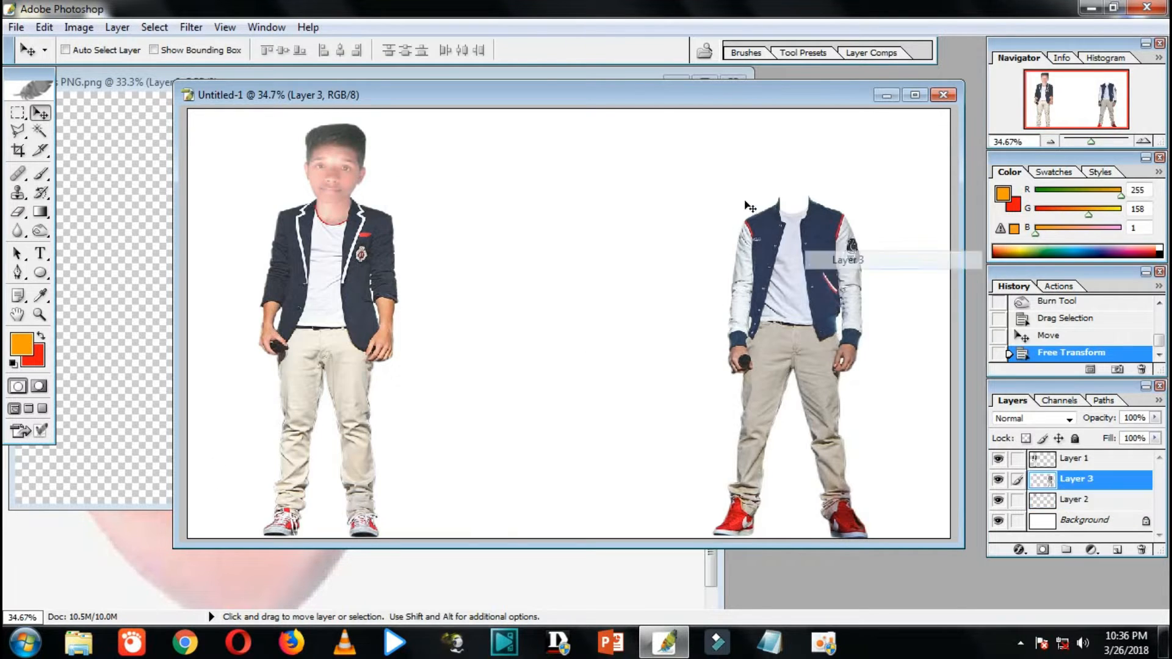
right_click(736, 166)
click(767, 182)
click(149, 533)
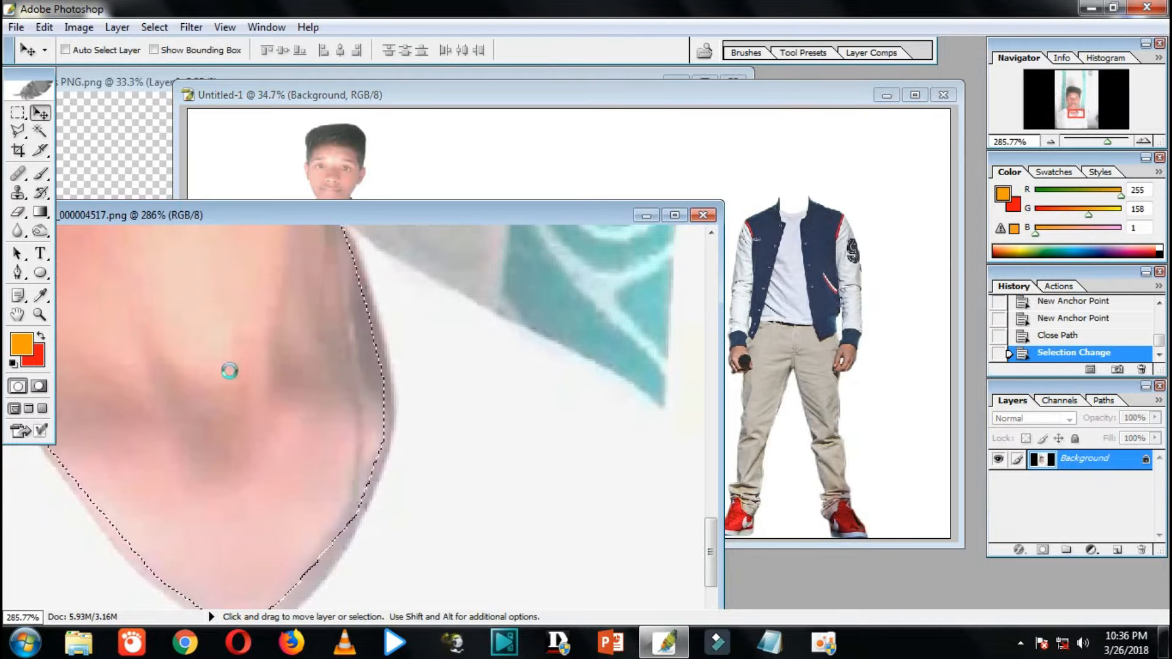
drag(230, 371, 671, 266)
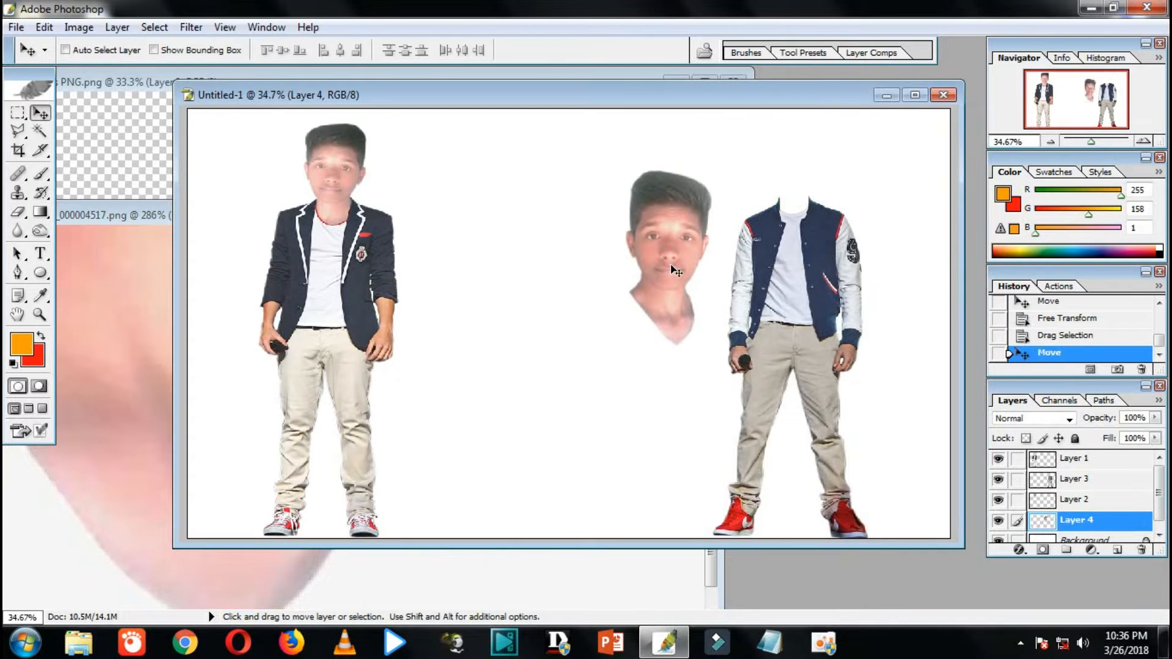
Scale the new head to 80.7% width and 66.2% height and place it in the varsity jacket's collar
key(ctrl+t)
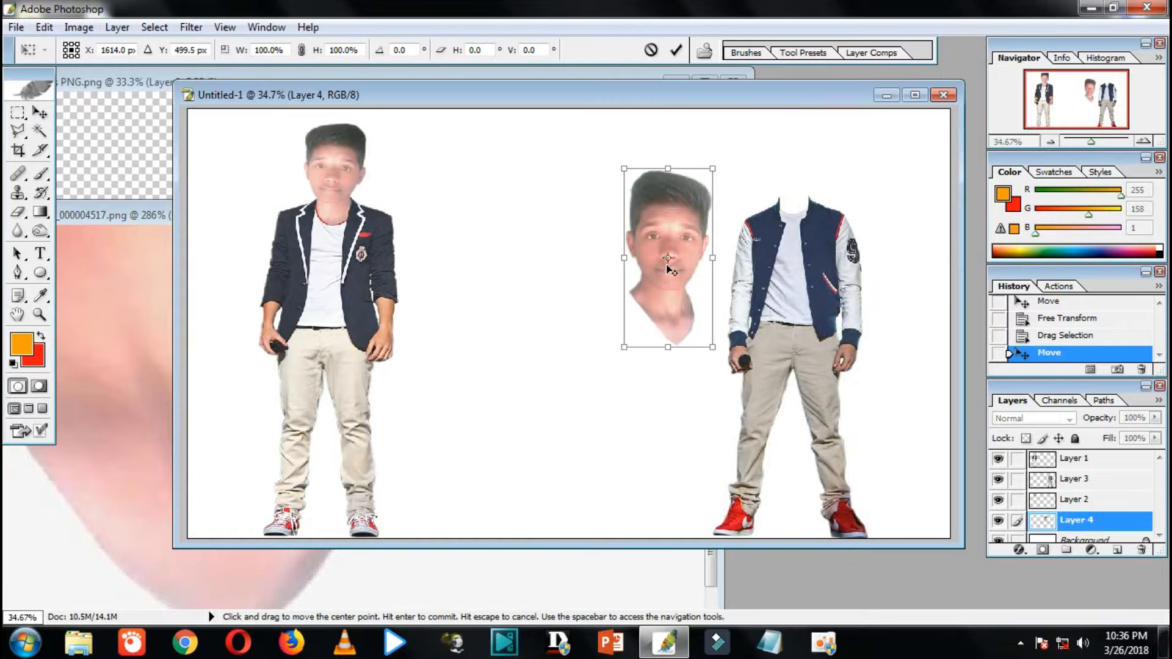
drag(696, 196, 817, 138)
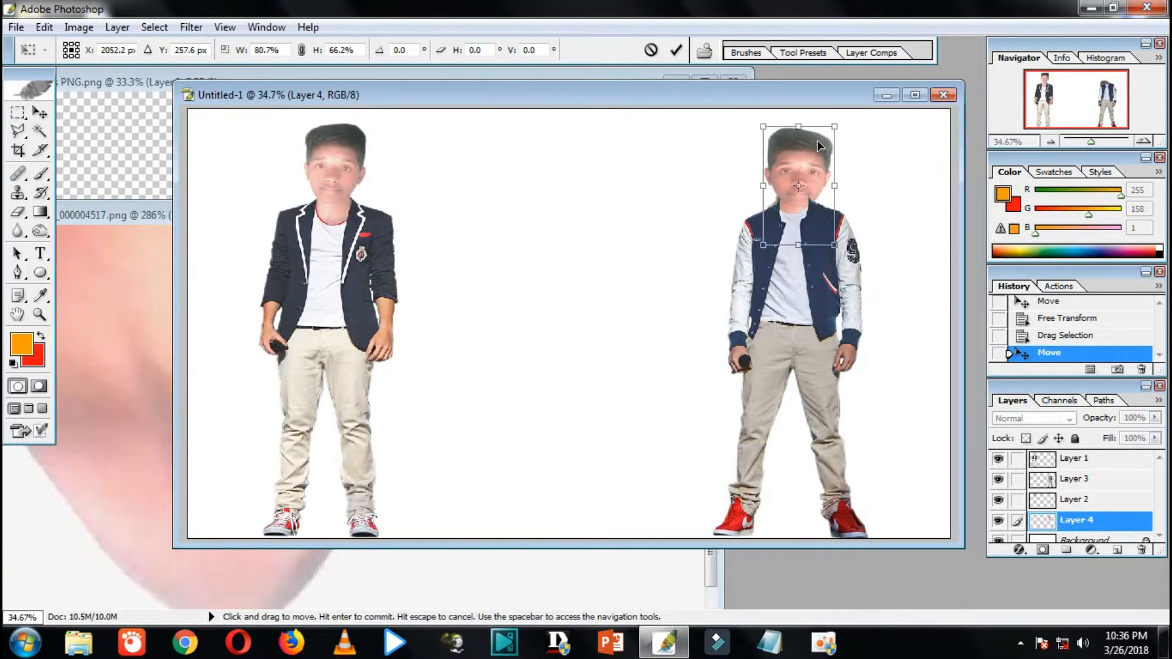
click(914, 95)
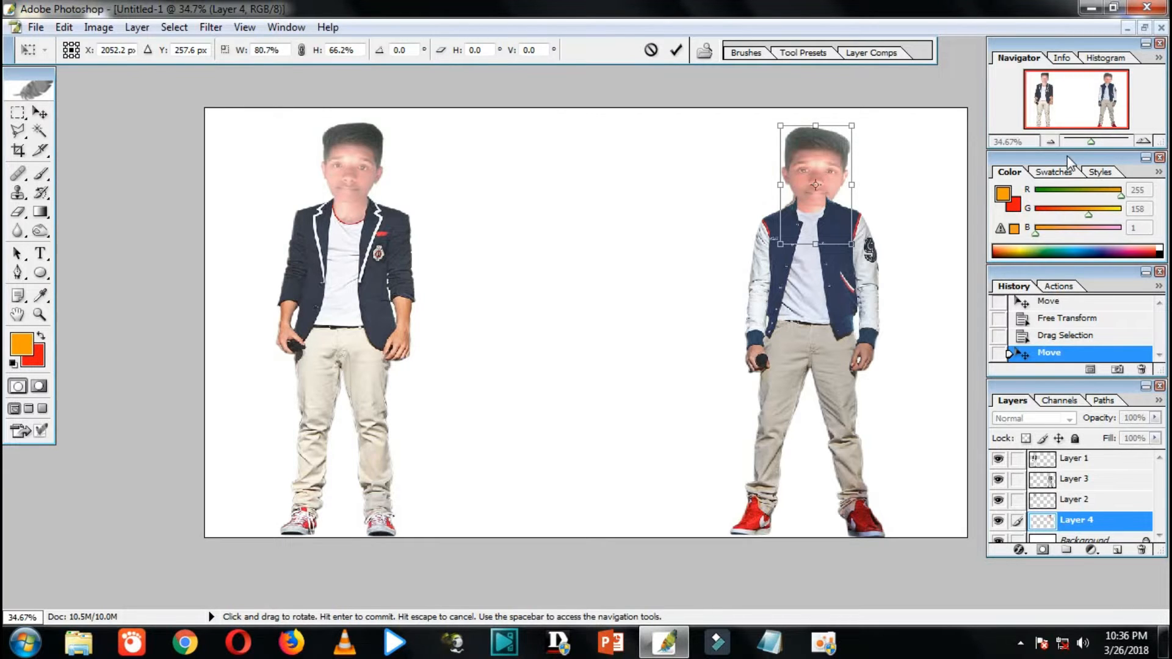
key(Return)
Rotate the head on Layer 4 by -5.0 degrees with Free Transform above the varsity jacket
drag(1091, 142, 1096, 143)
key(space)
drag(966, 134, 515, 384)
right_click(735, 218)
click(759, 228)
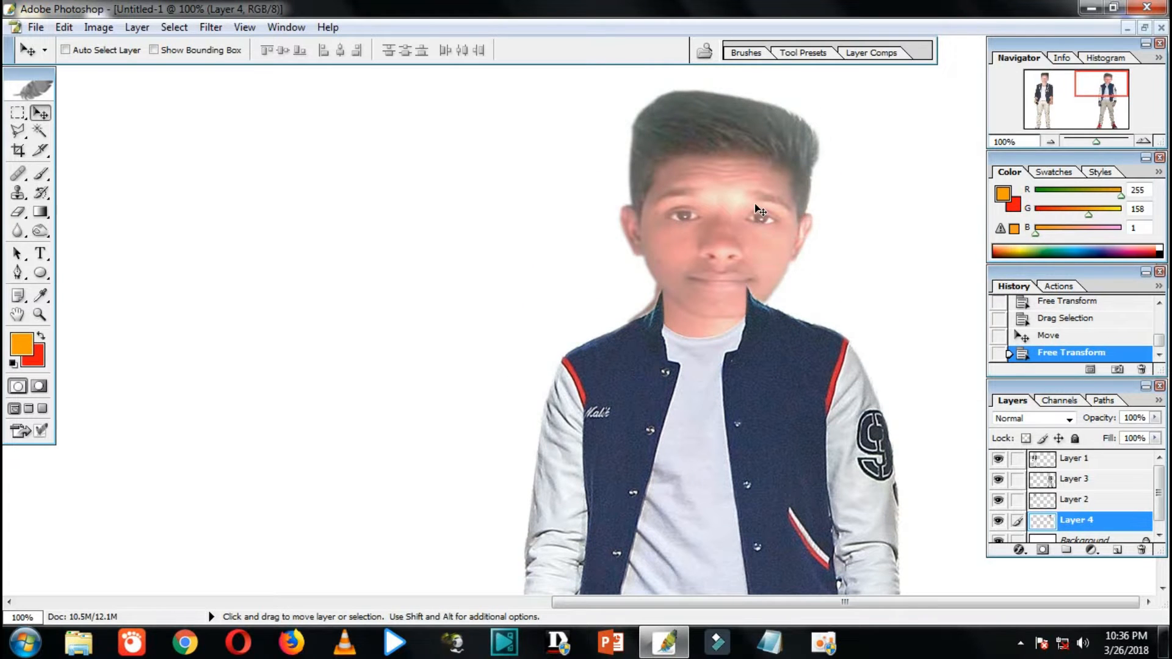
key(ctrl+t)
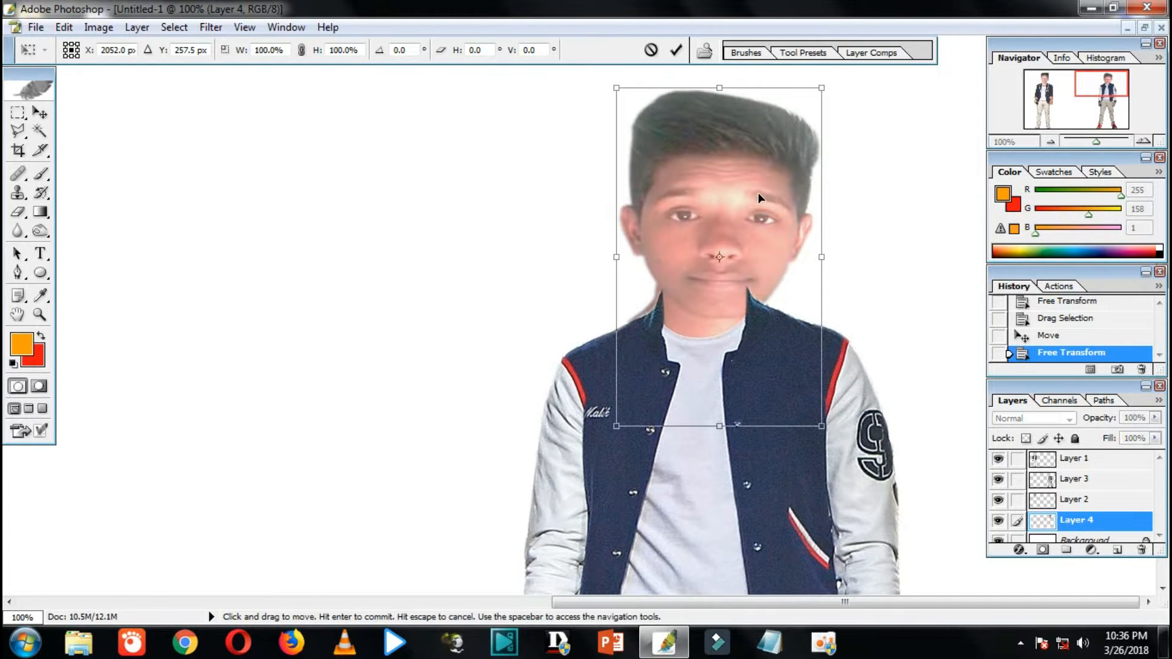
drag(889, 183, 888, 169)
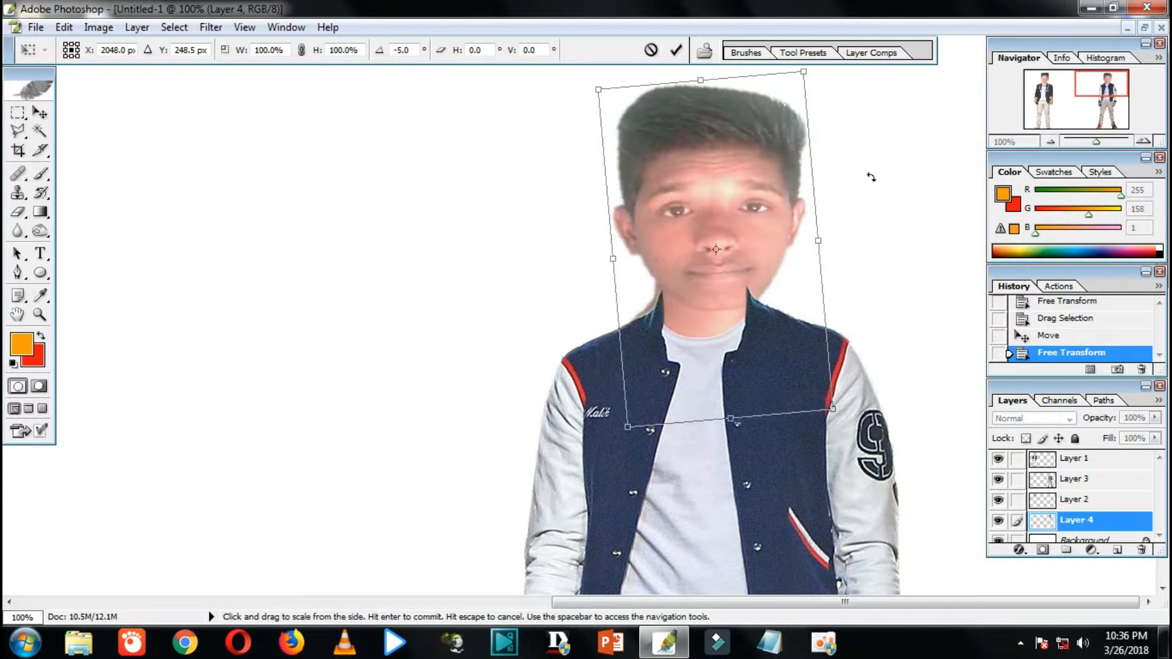
key(Return)
Shrink the Layer 4 head slightly and shift it a little right and up over the jacket collar
key(ctrl+t)
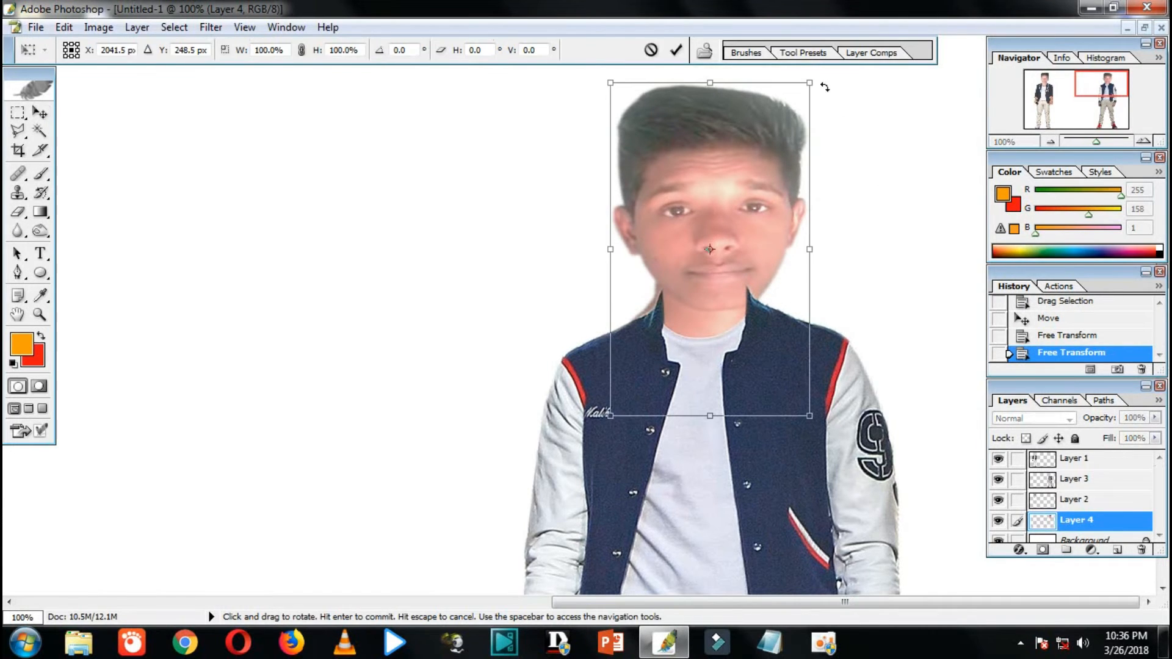
drag(810, 82, 797, 93)
key(Return)
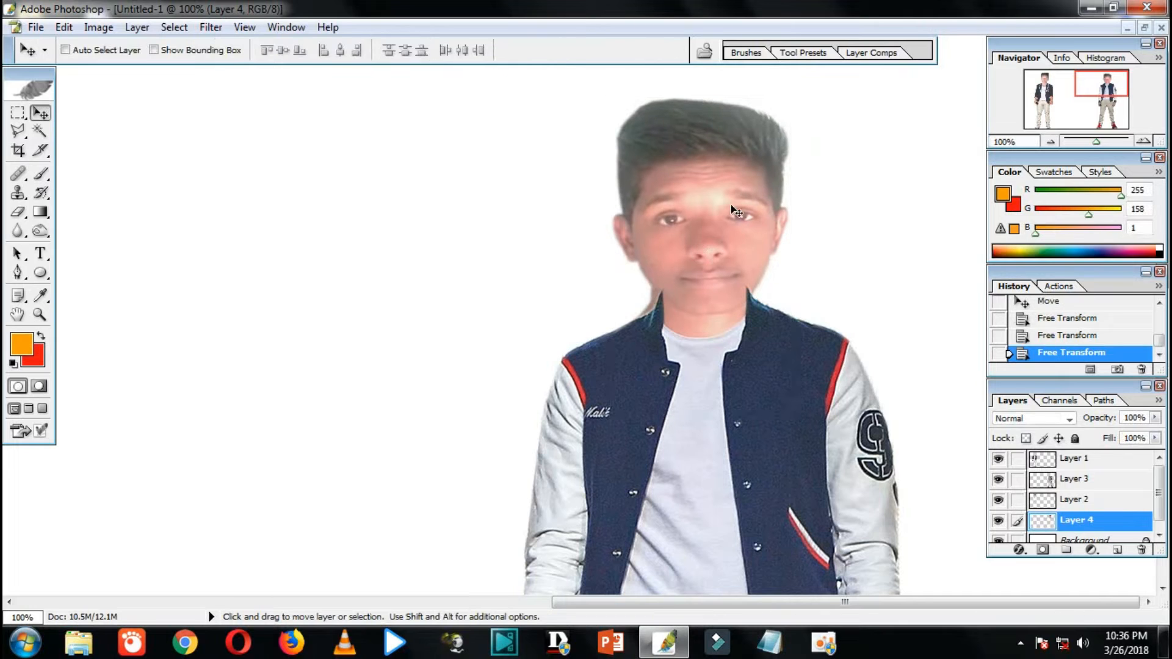
drag(727, 205, 735, 199)
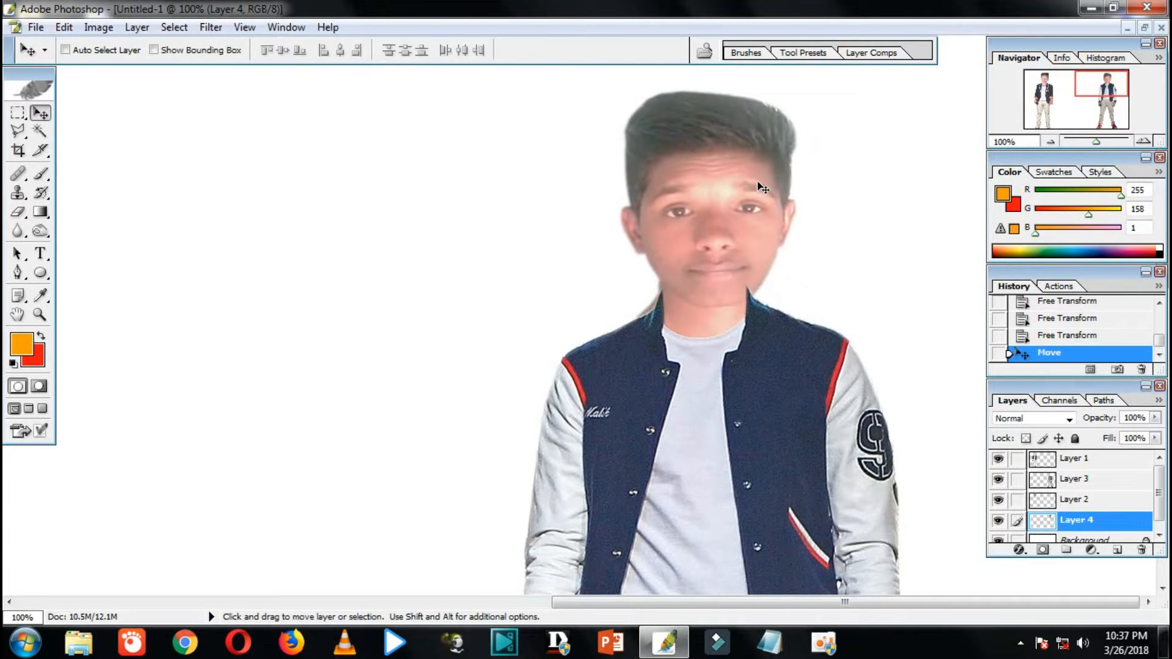
Narrow the varsity-jacket head on Layer 4 with Free Transform and set its height to about 95.7%, keeping the neck in the collar
key(ctrl+t)
drag(794, 89, 784, 115)
drag(756, 193, 761, 184)
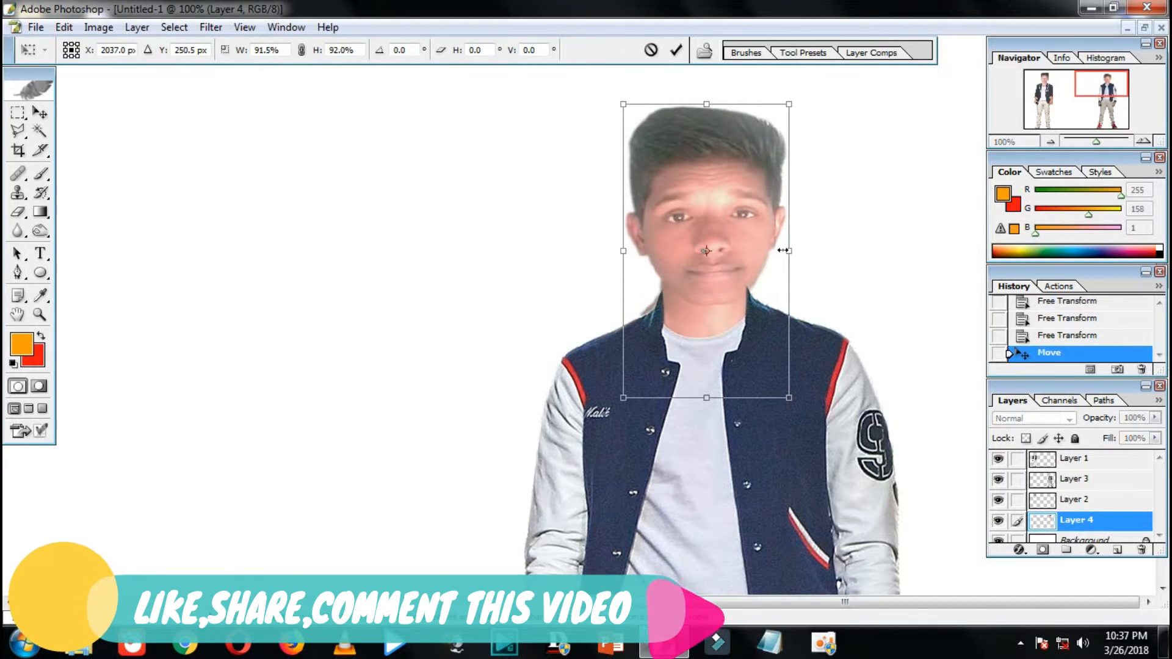
drag(789, 251, 473, 253)
drag(541, 206, 685, 209)
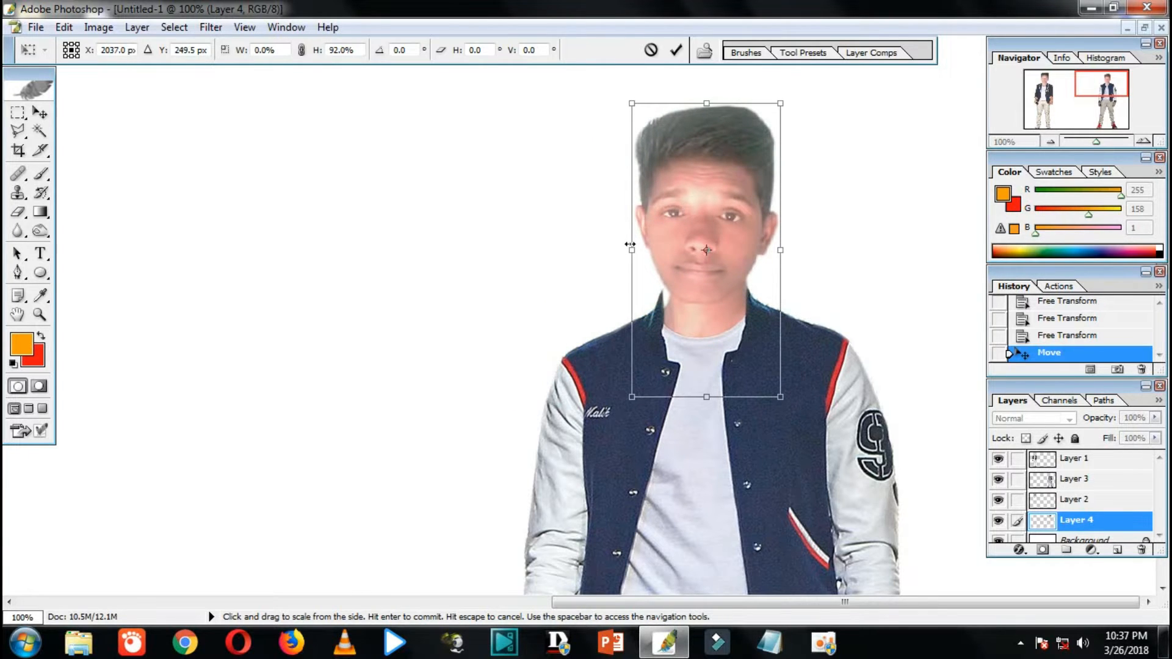
drag(630, 244, 620, 244)
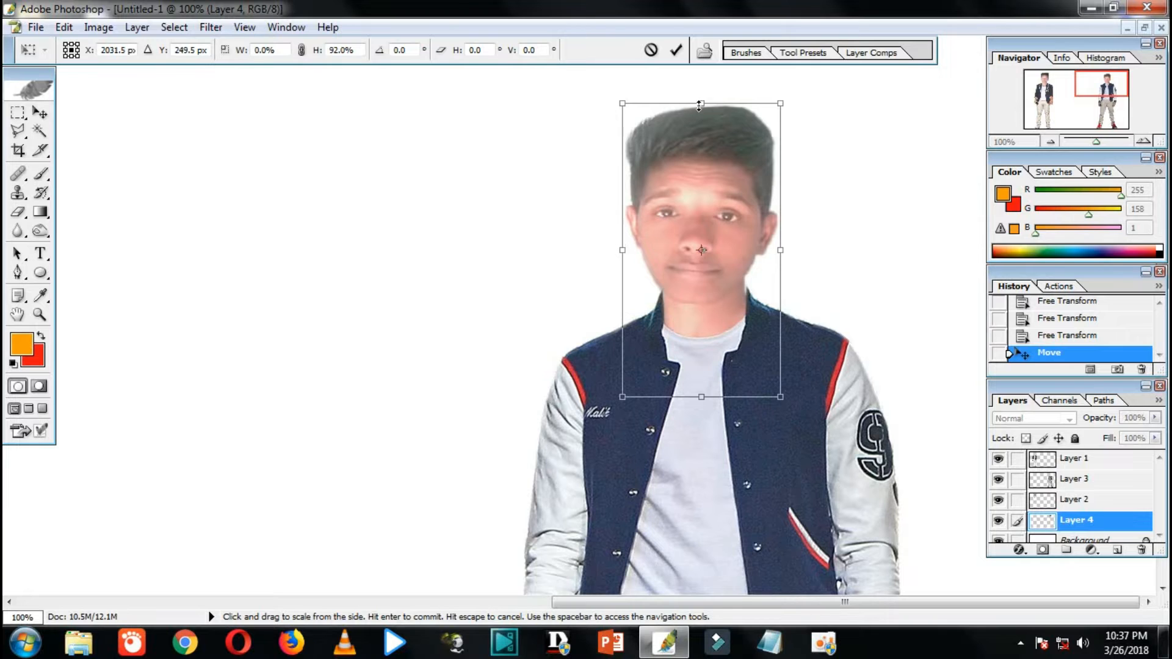
drag(700, 105, 700, 93)
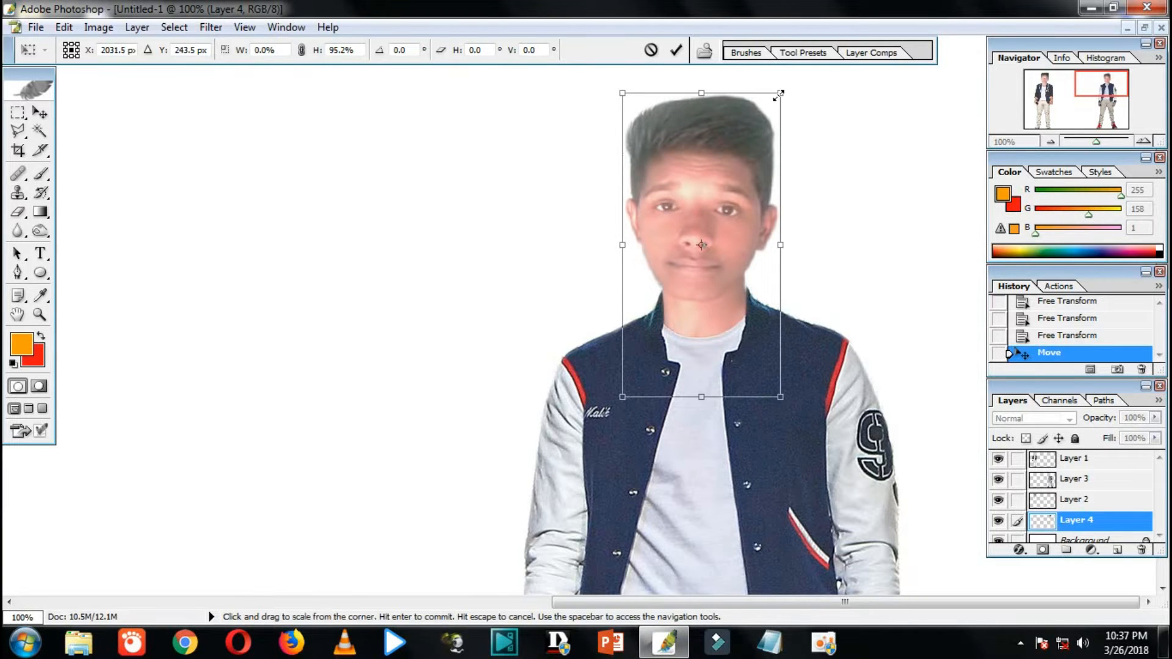
drag(779, 95, 786, 93)
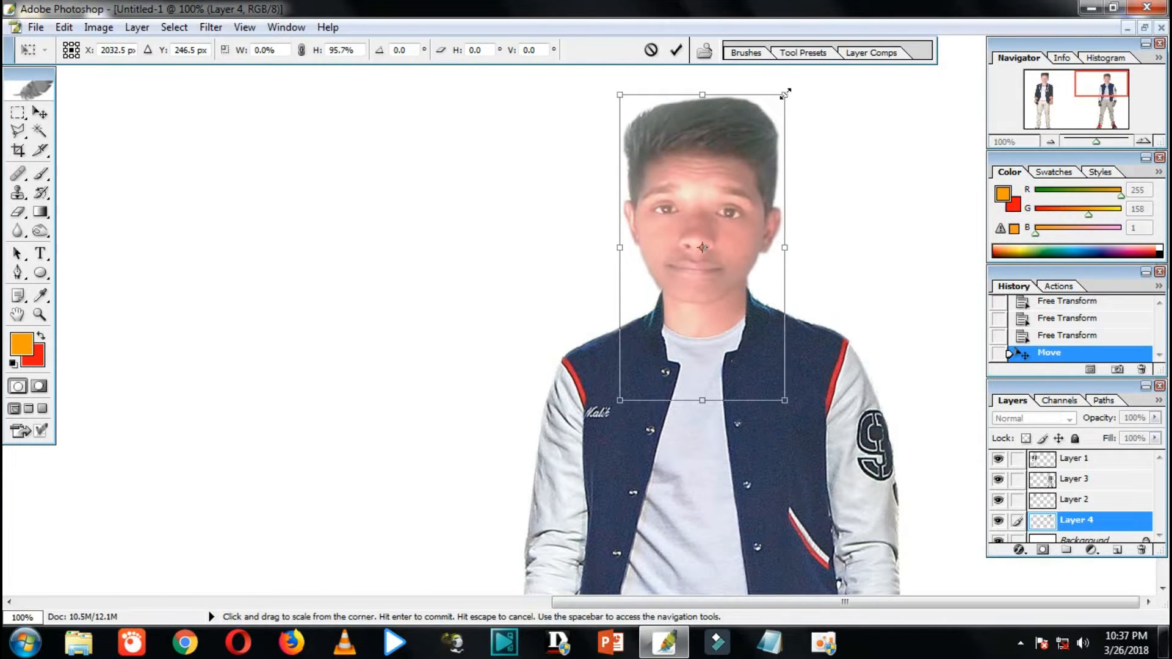
key(Return)
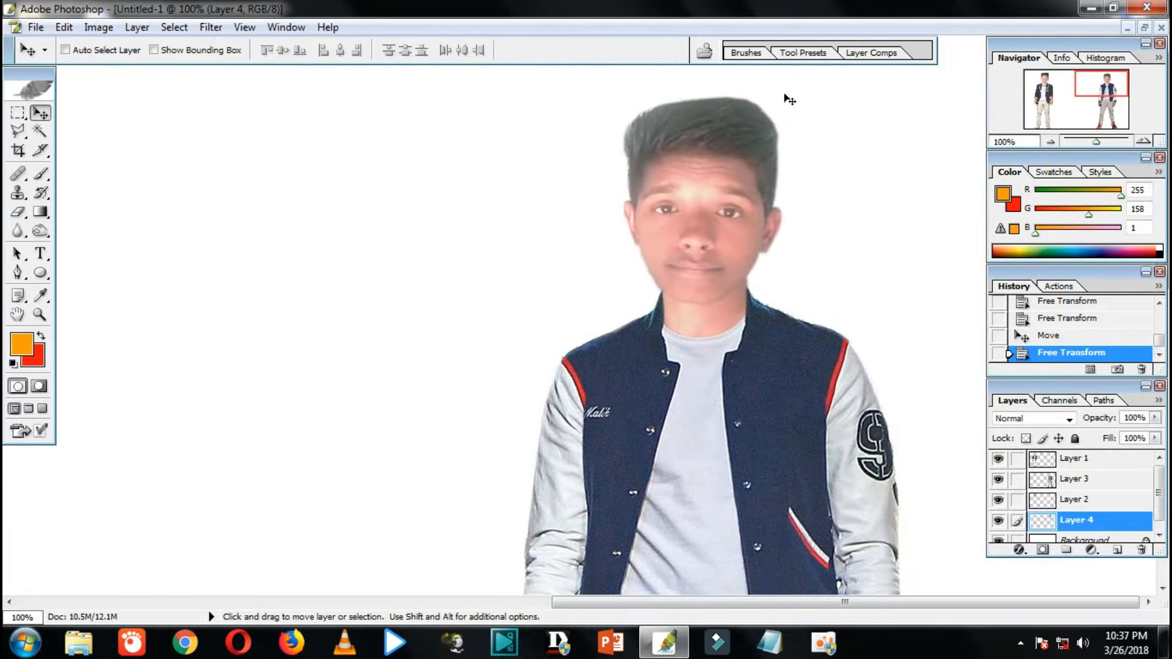
Examine both composited figures in full view, comparing head and body proportions, and check the layers of the varsity-jacket figure
click(1144, 27)
drag(1097, 141, 1090, 142)
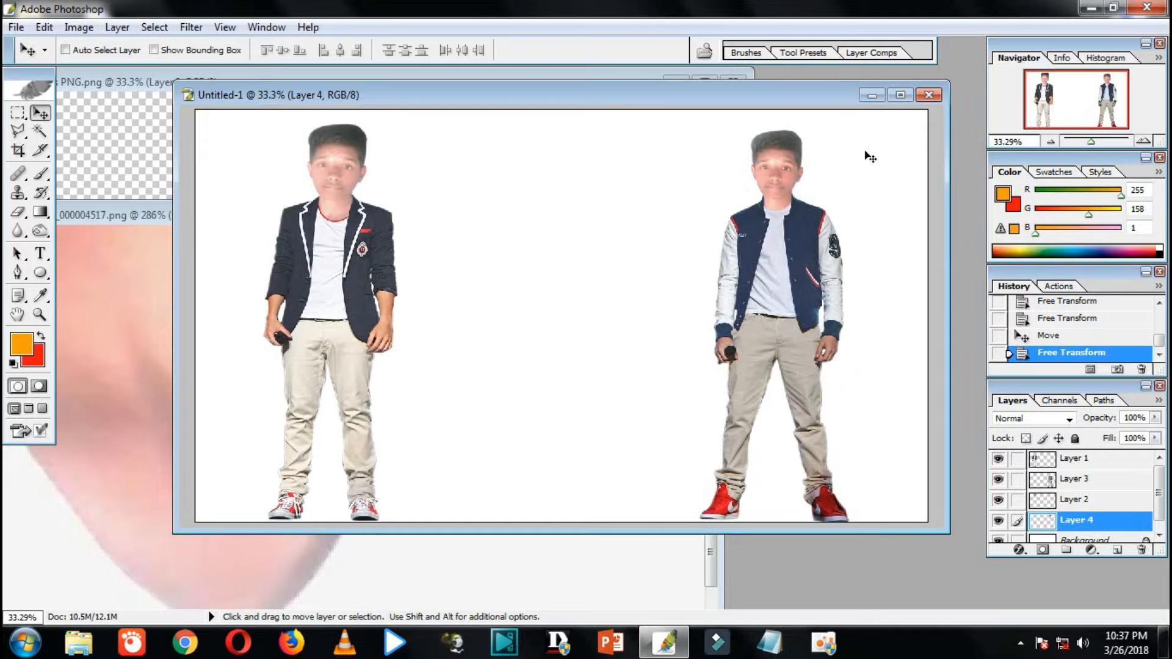
double_click(774, 96)
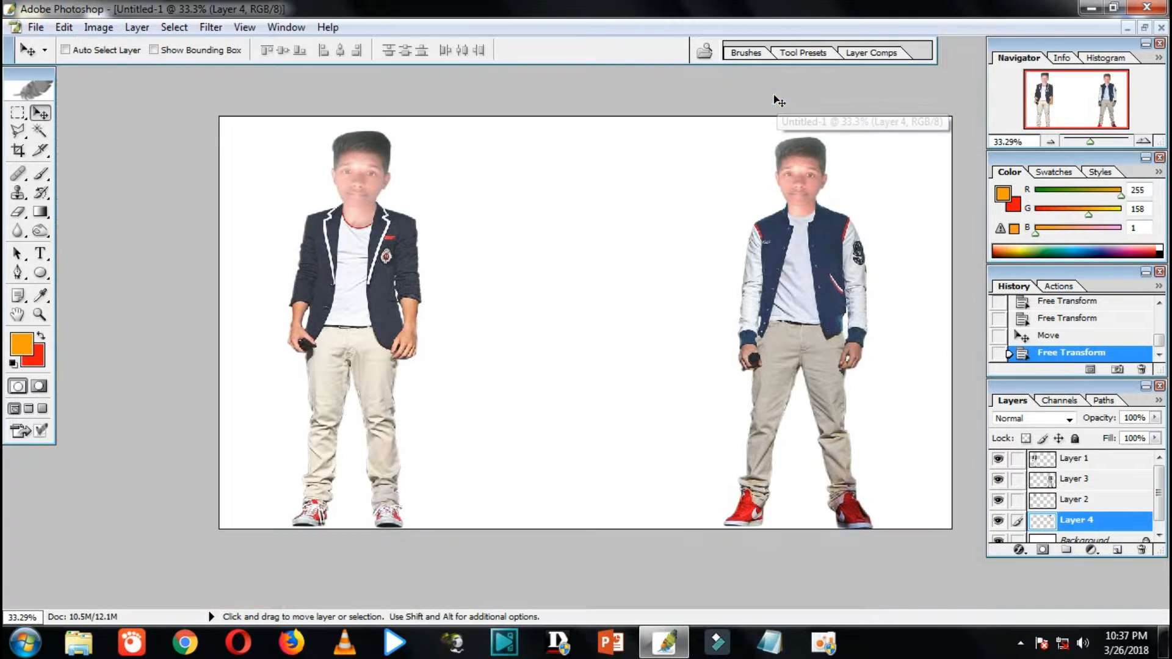
click(1093, 143)
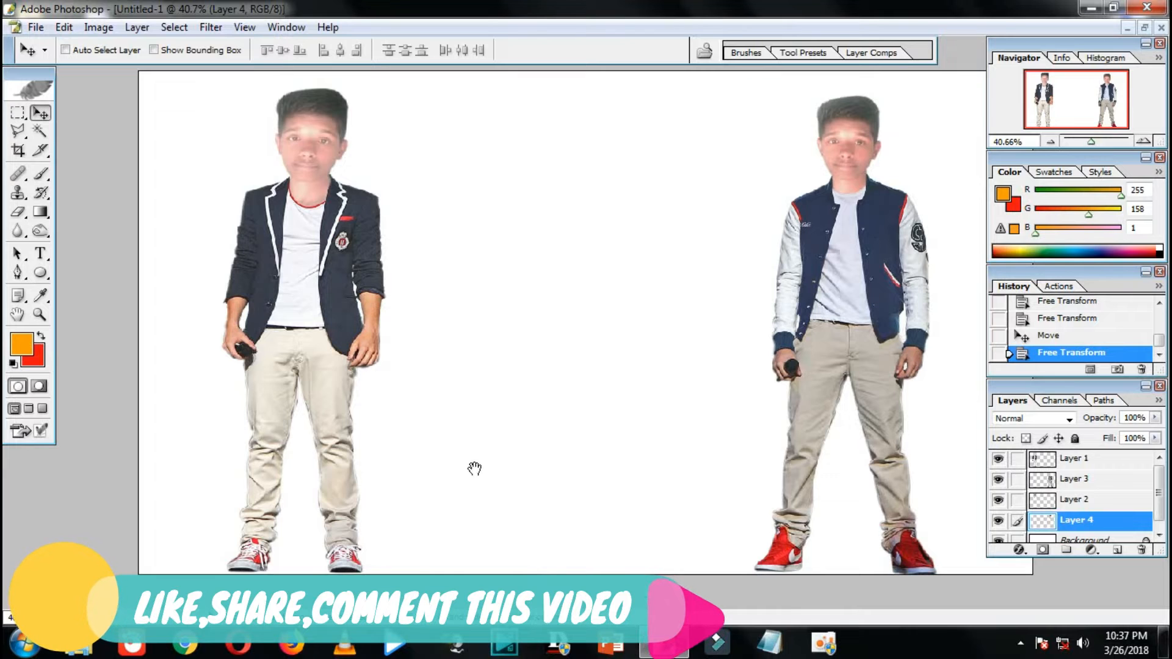
drag(1091, 142, 1093, 142)
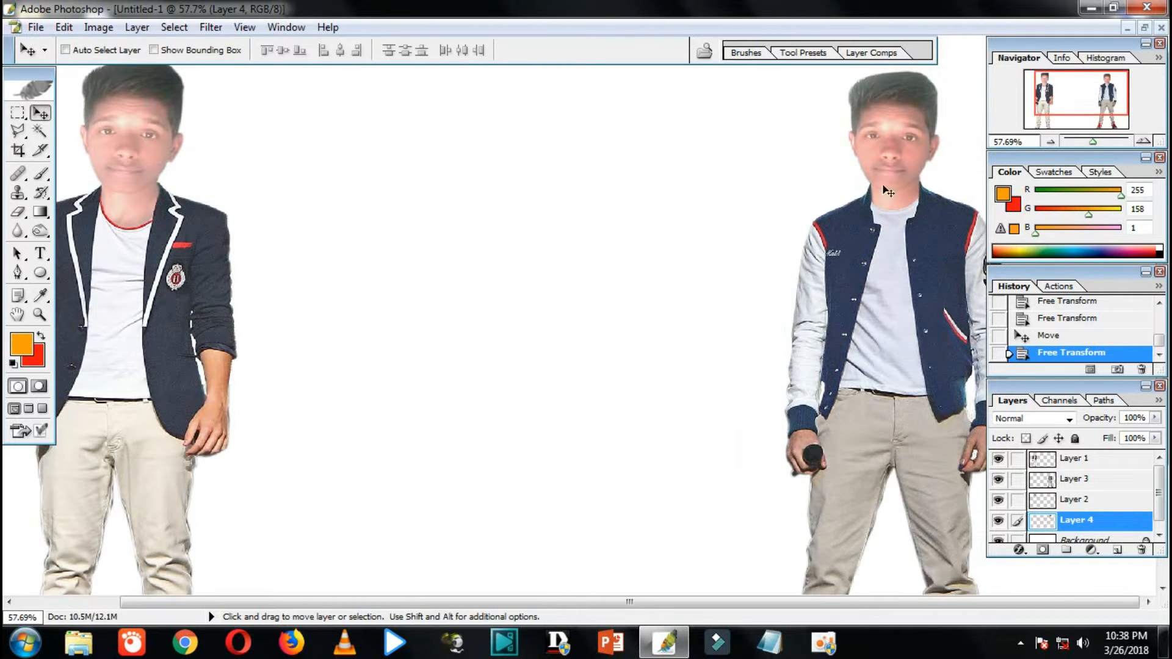
right_click(860, 299)
click(888, 306)
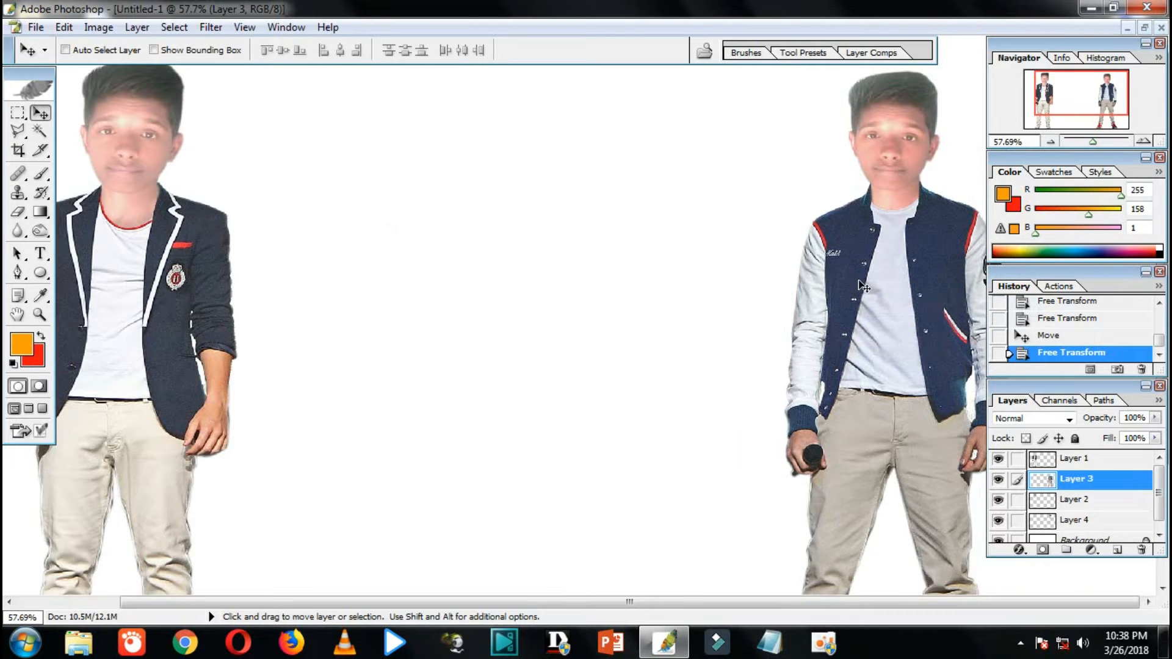
right_click(877, 156)
click(890, 166)
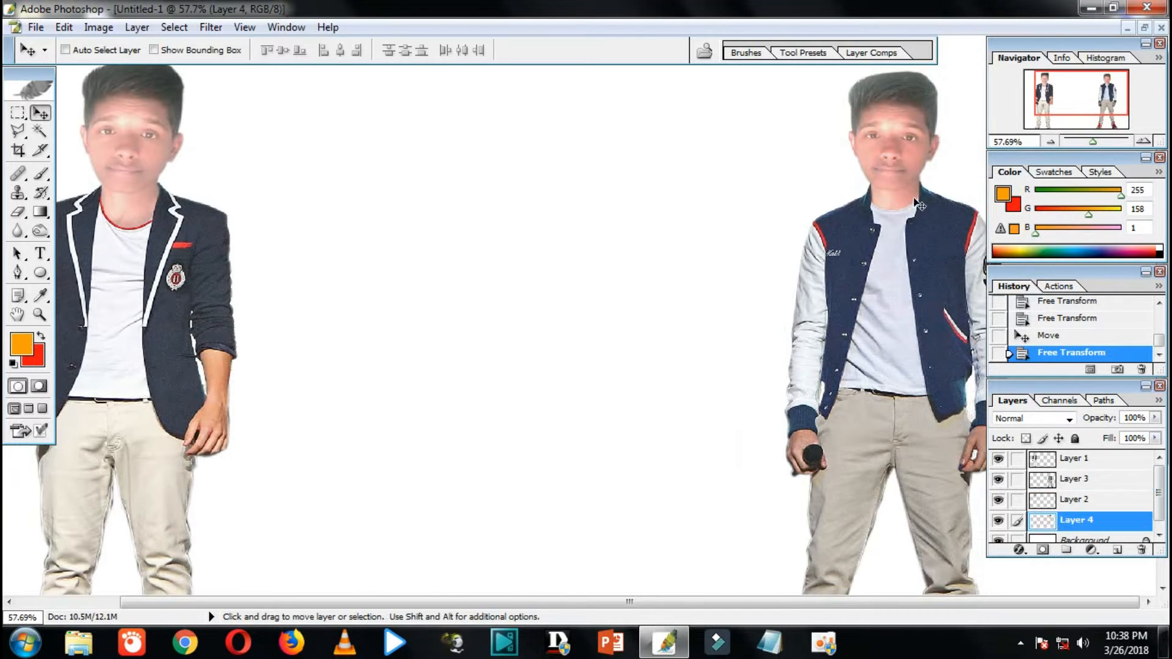
Widen the varsity-jacket body on Layer 3 slightly with Free Transform so the shoulders suit the head
drag(1090, 143, 1096, 143)
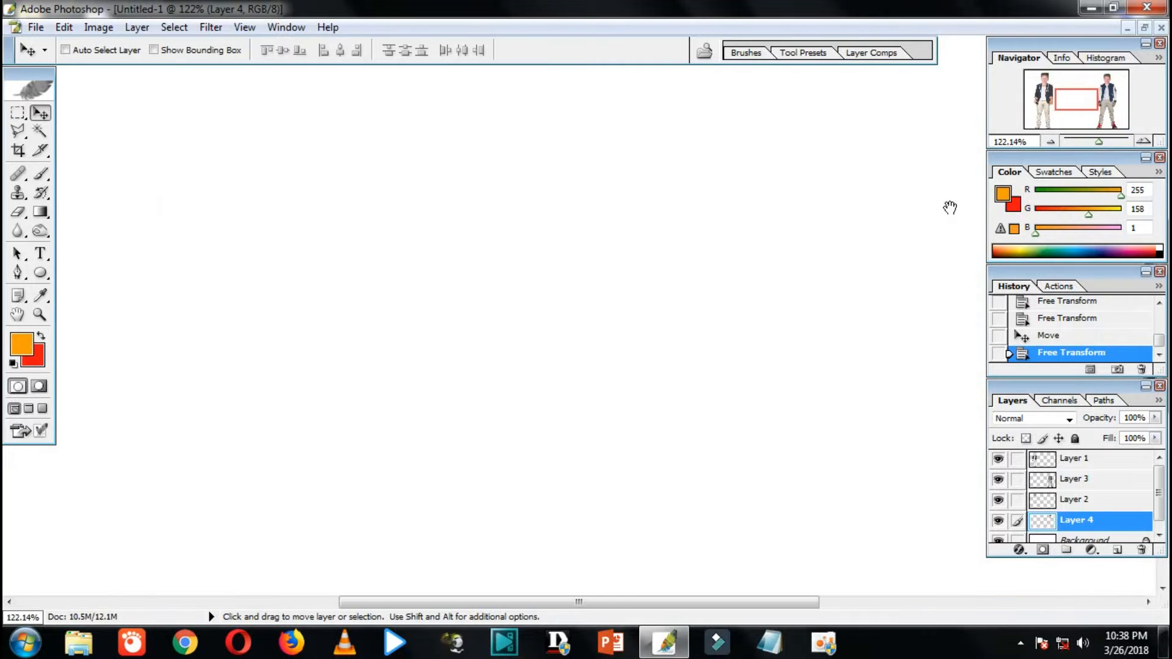
drag(949, 208, 470, 343)
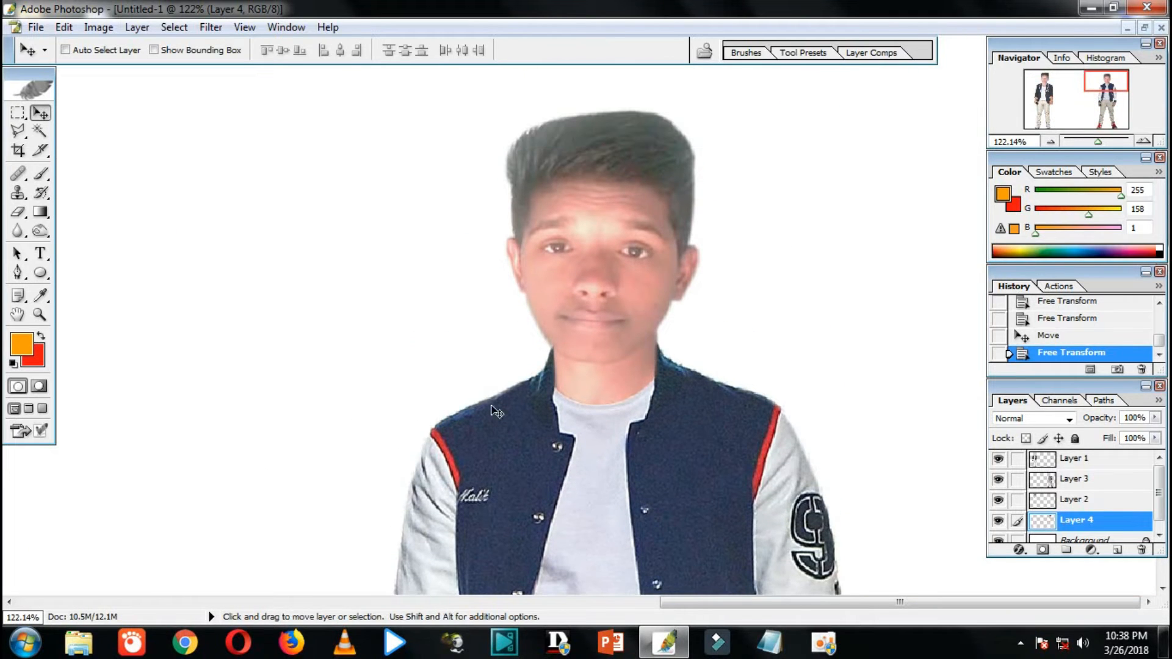
right_click(674, 437)
click(686, 446)
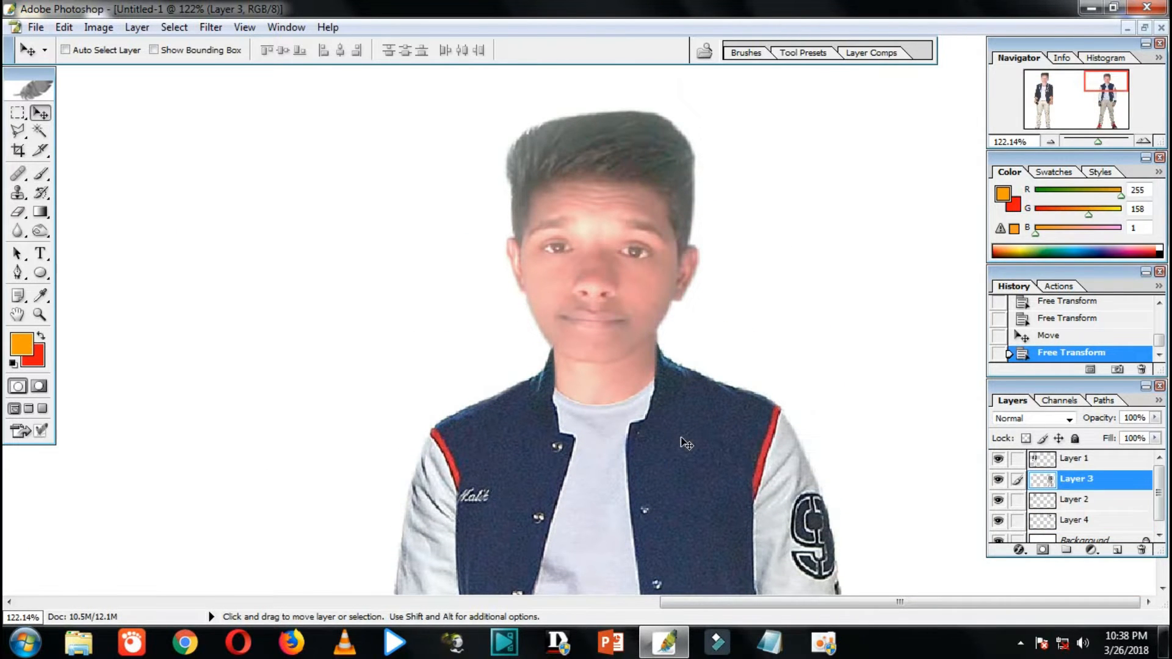
key(ctrl+t)
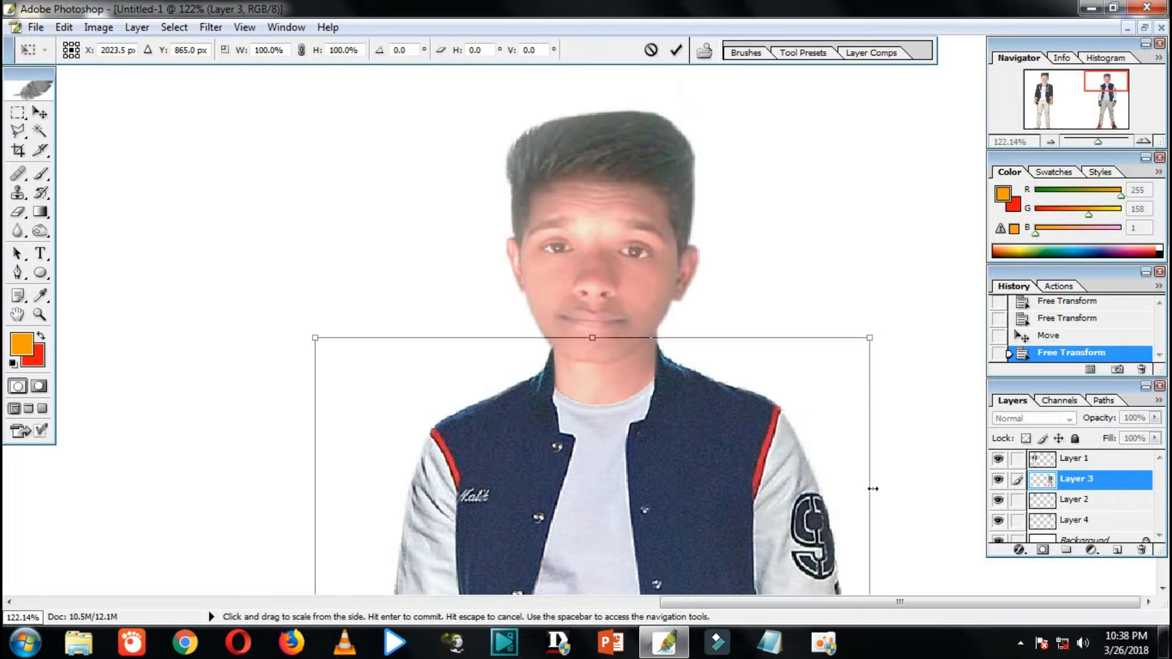
drag(873, 493, 902, 492)
key(Return)
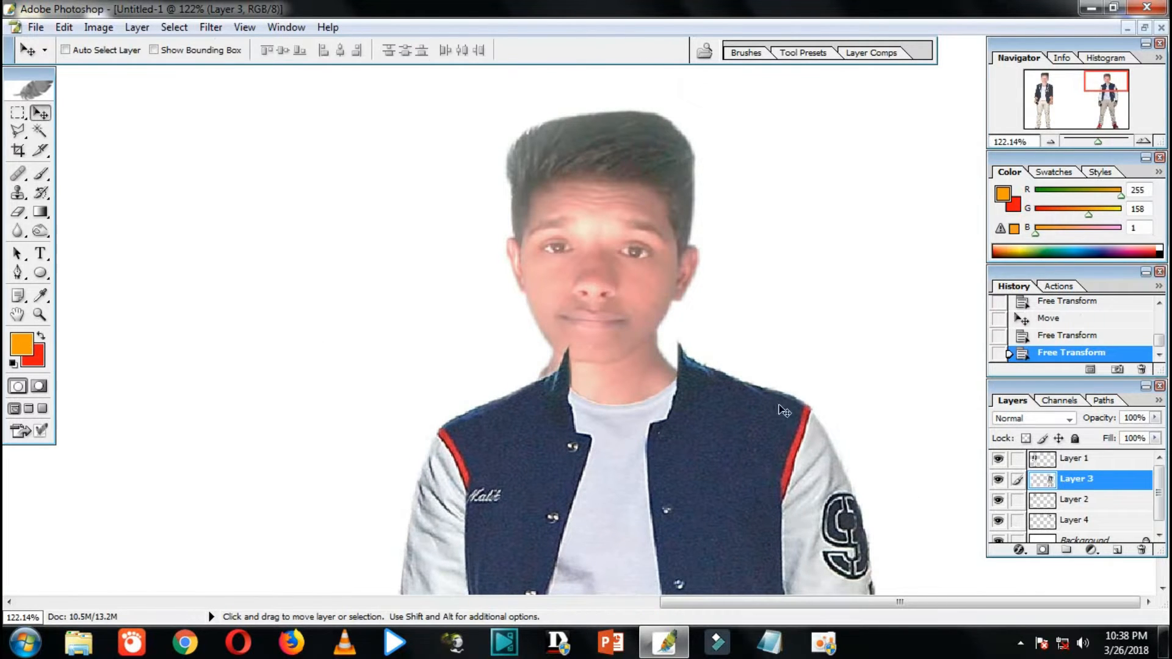
Nudge the head on Layer 4 to the right so the neck fills the widened jacket collar
right_click(635, 252)
click(676, 261)
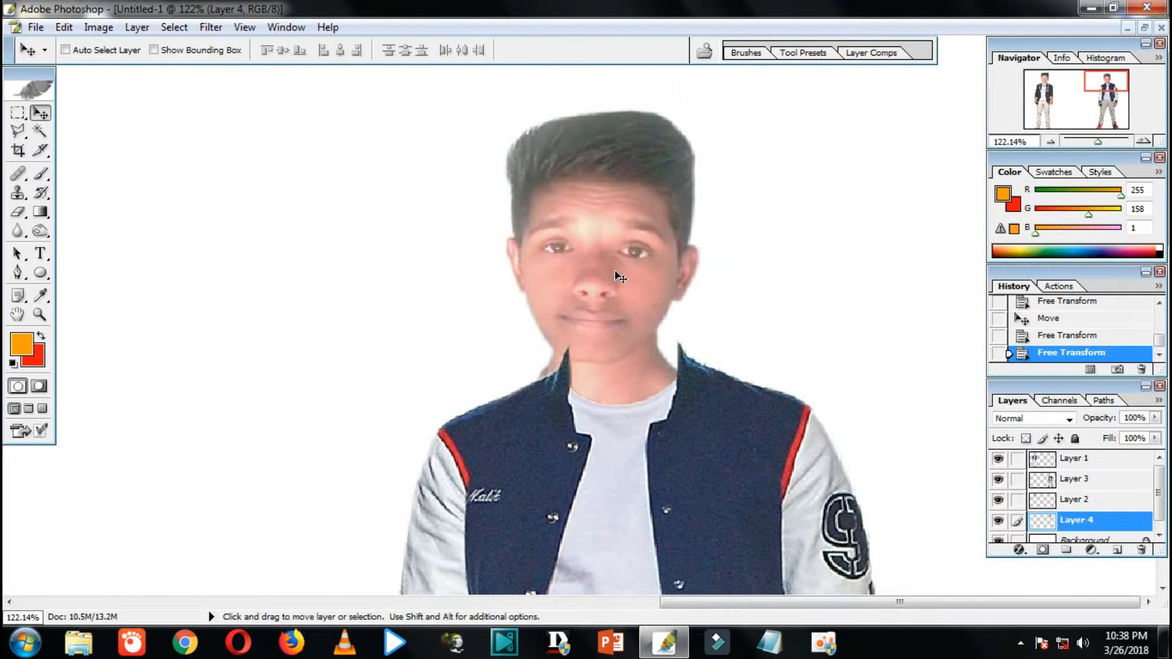
key(shift+Right)
key(shift+Right)
key(shift+Right)
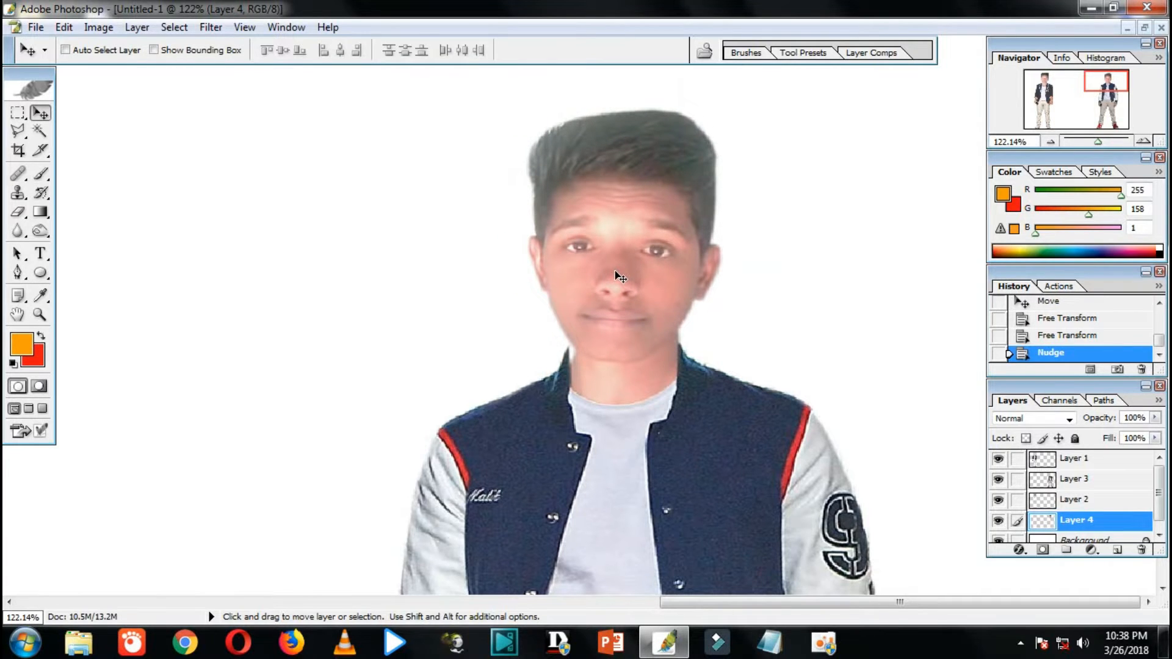
Enlarge the Layer 4 head to about 103.9% width and 104.4% height, then nudge it slightly right and down
key(ctrl+t)
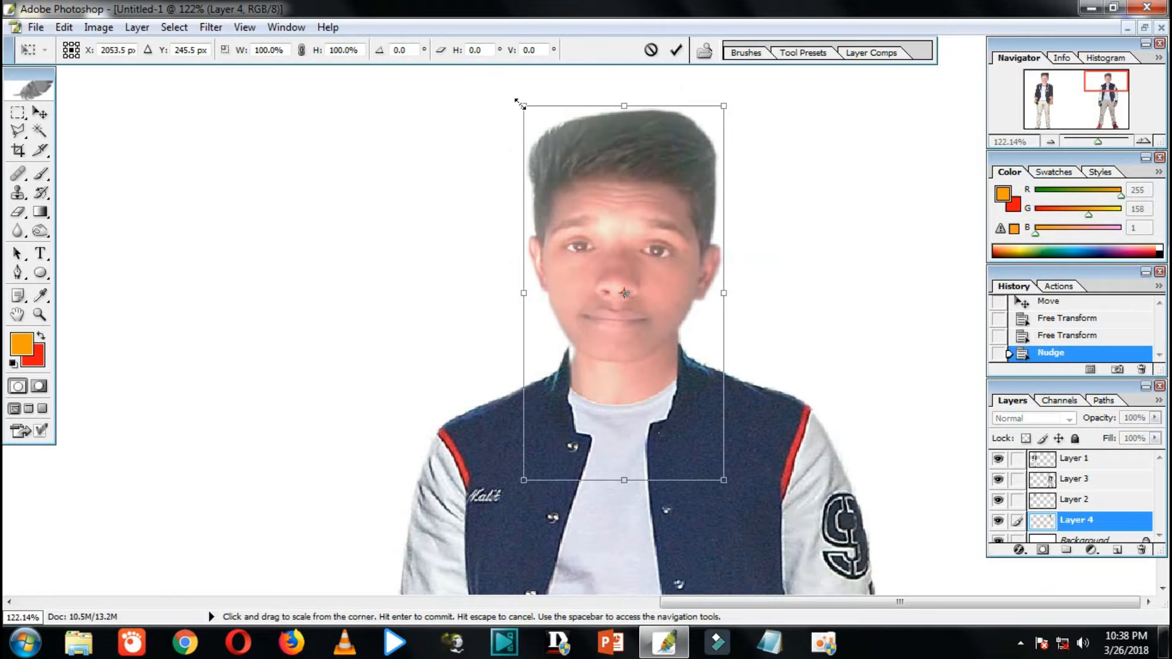
drag(519, 104, 512, 87)
key(Right)
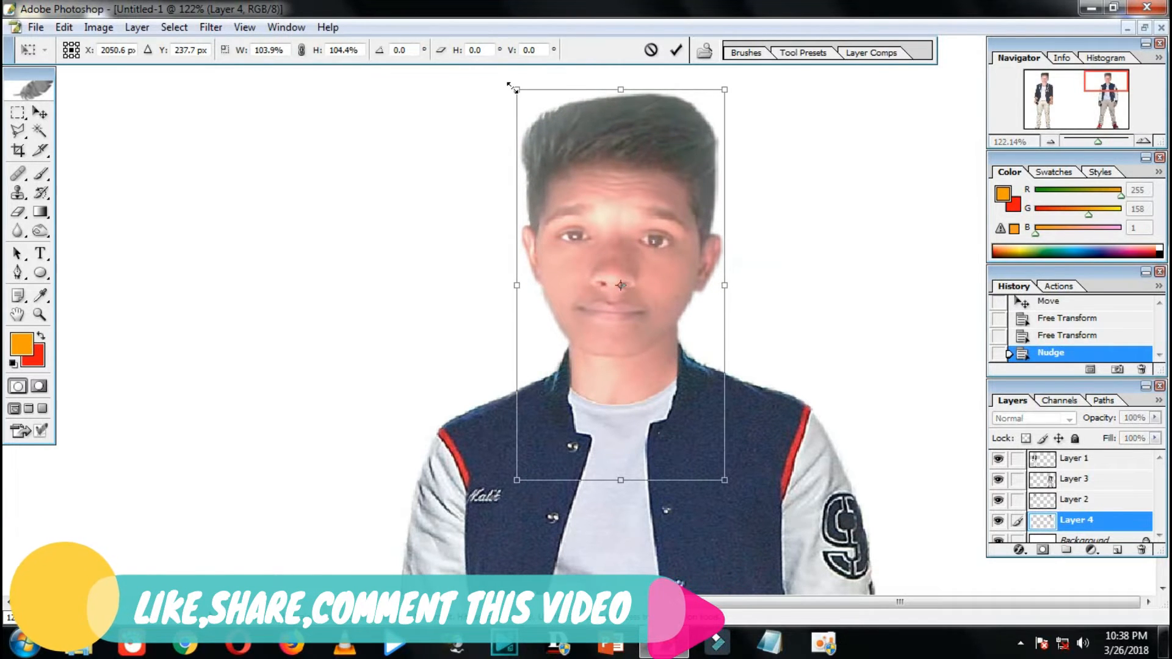
key(Down)
key(Return)
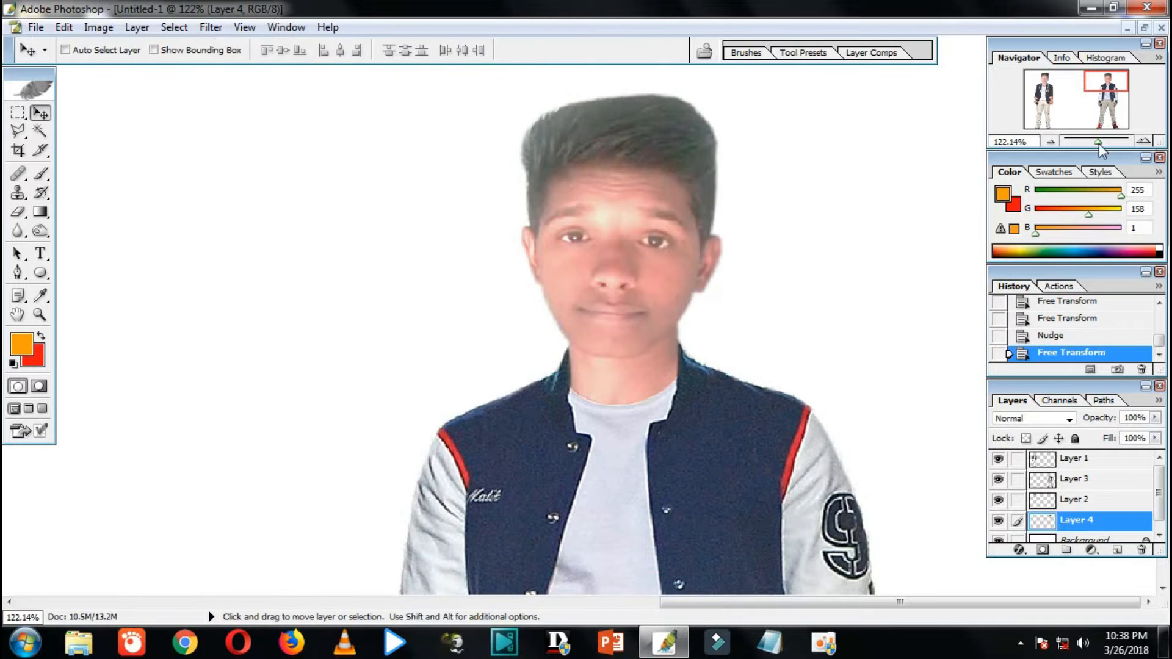
Apply the Variations adjustment to the varsity-jacket head on Layer 4, keeping Midtones and the current pick
drag(1098, 142, 1089, 142)
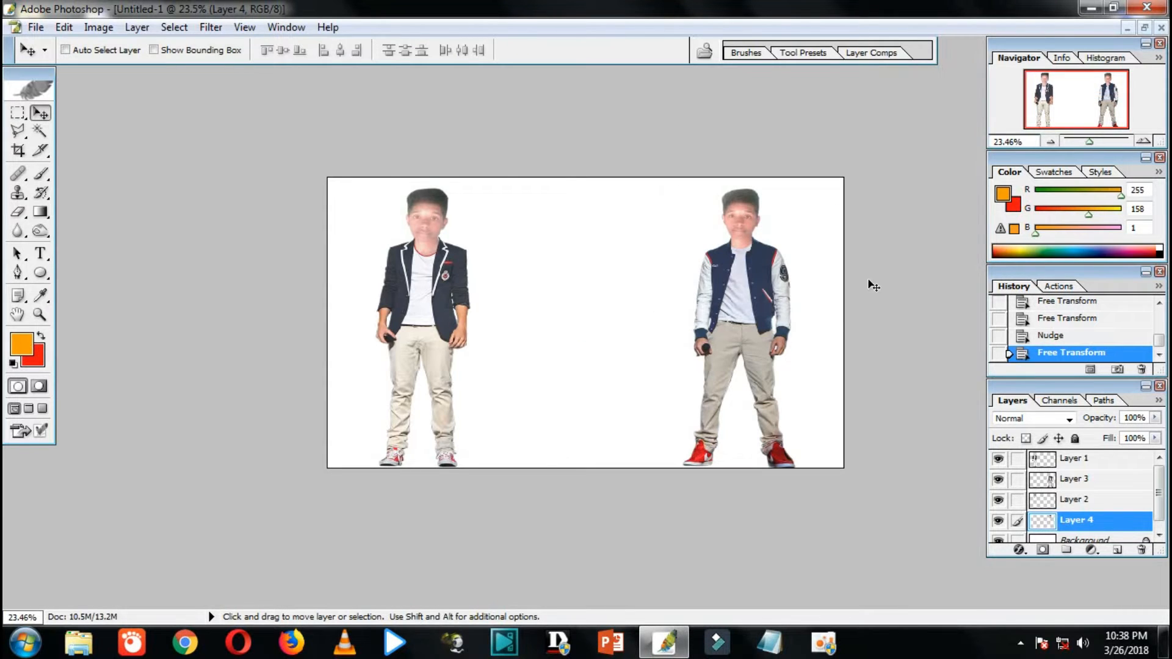
scroll(816, 352, up, 4)
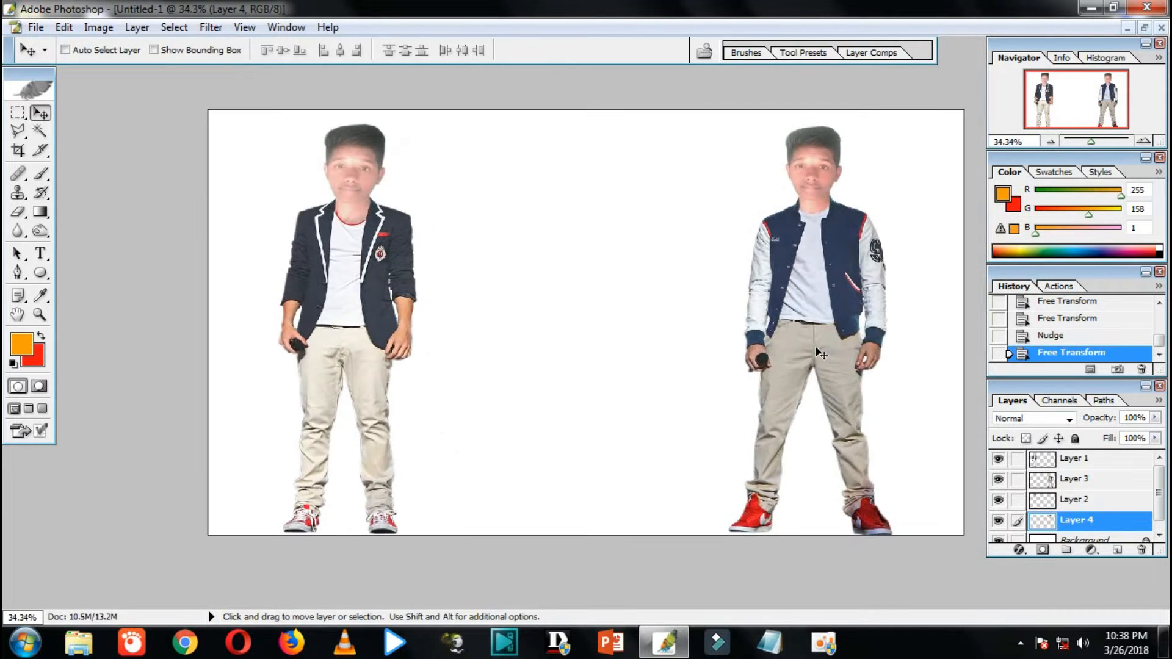
right_click(817, 141)
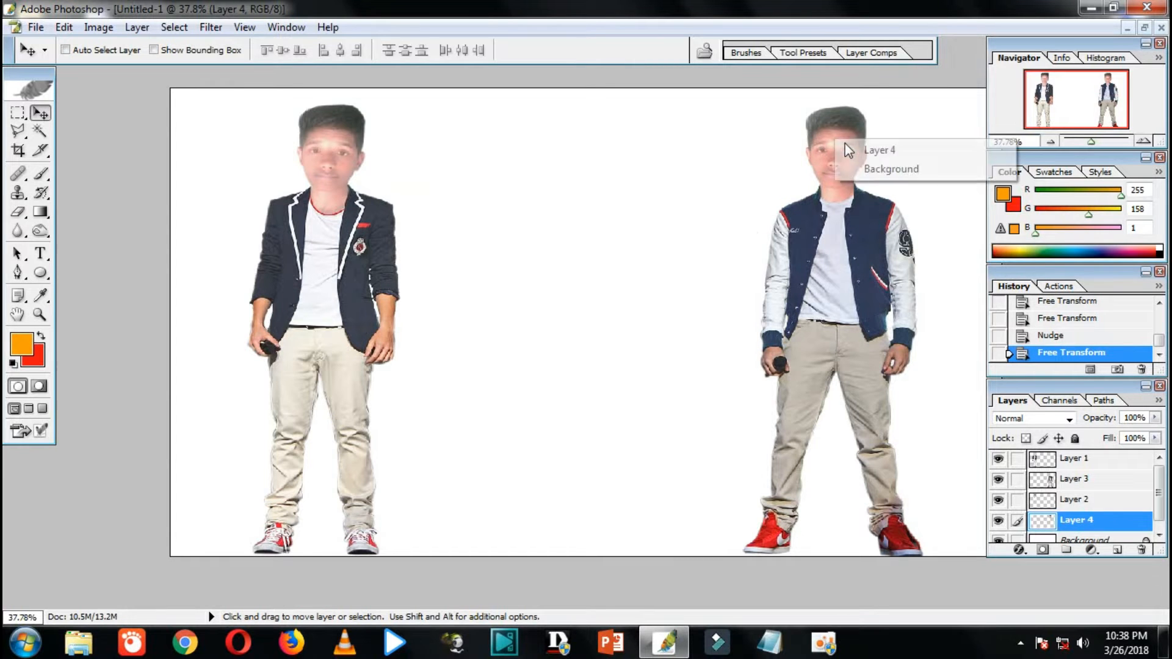
click(879, 152)
click(96, 27)
mouse_move(144, 71)
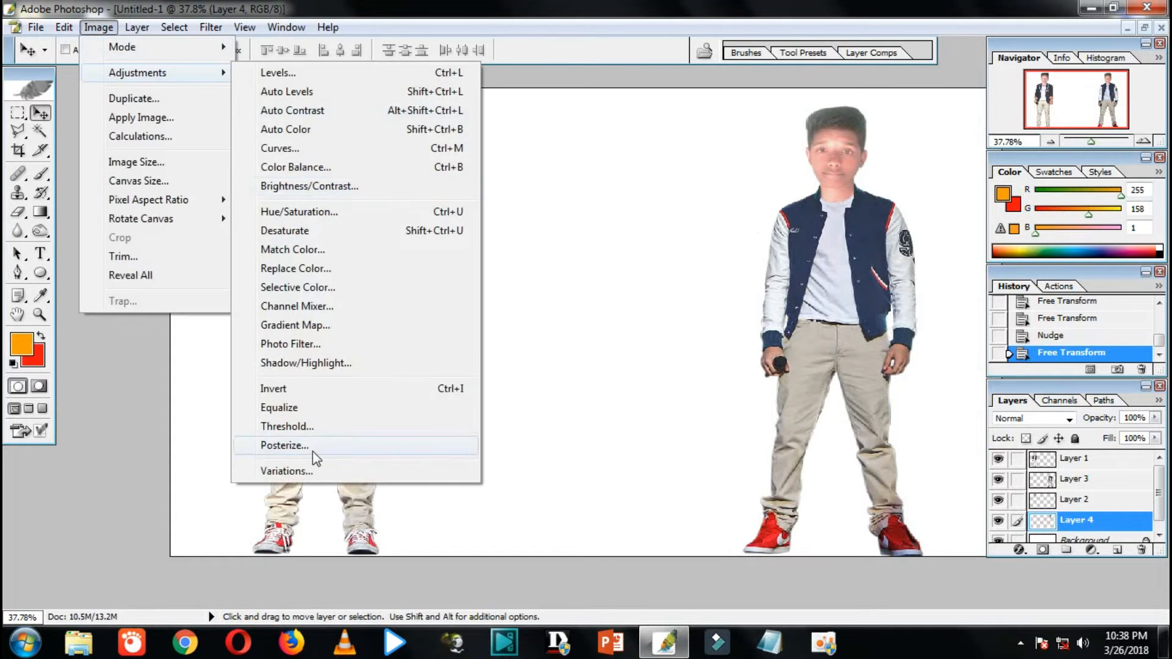
click(309, 466)
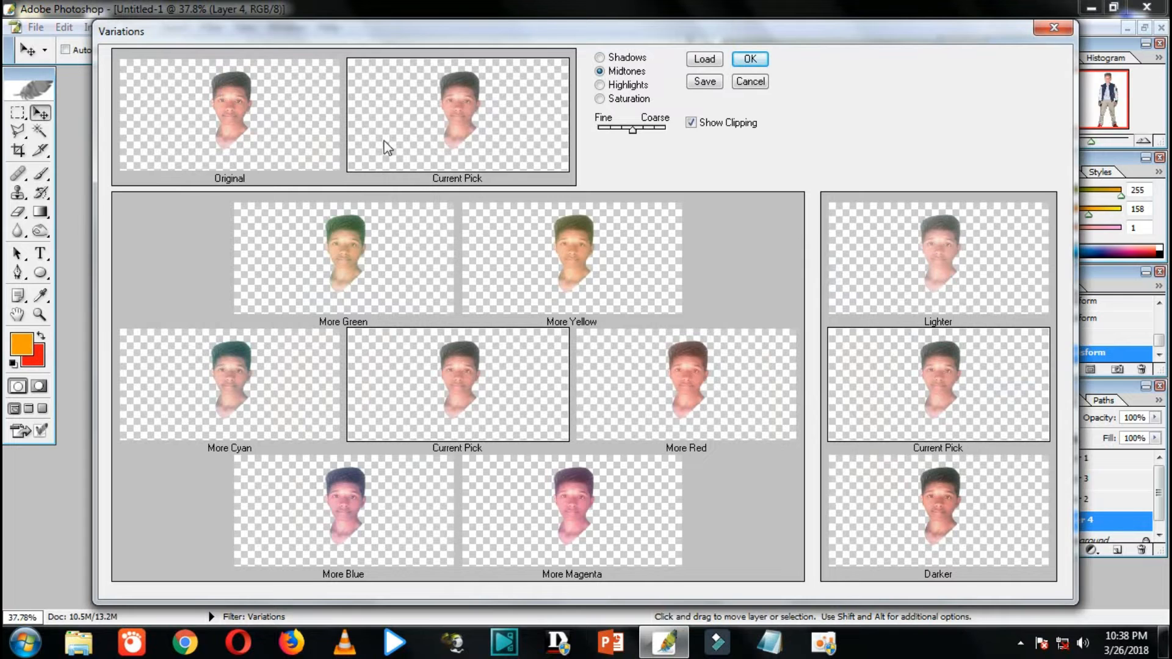
click(742, 63)
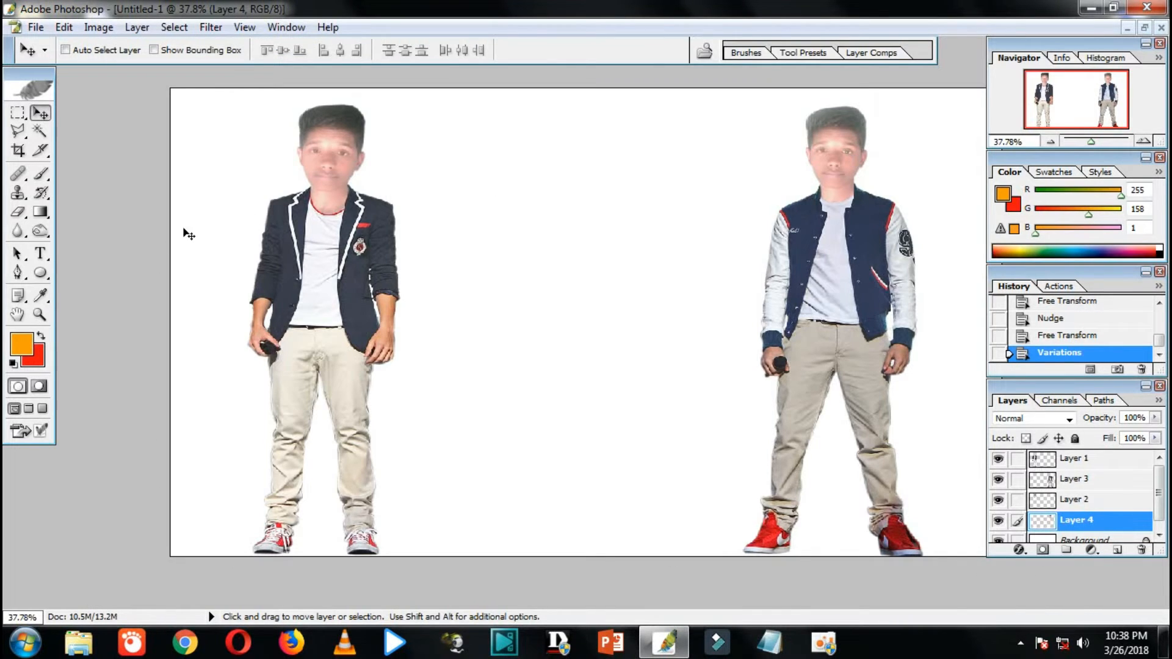
Darken the top and right side of the Layer 4 hair with the Burn tool, size 171, Midtones, 50% exposure
click(40, 231)
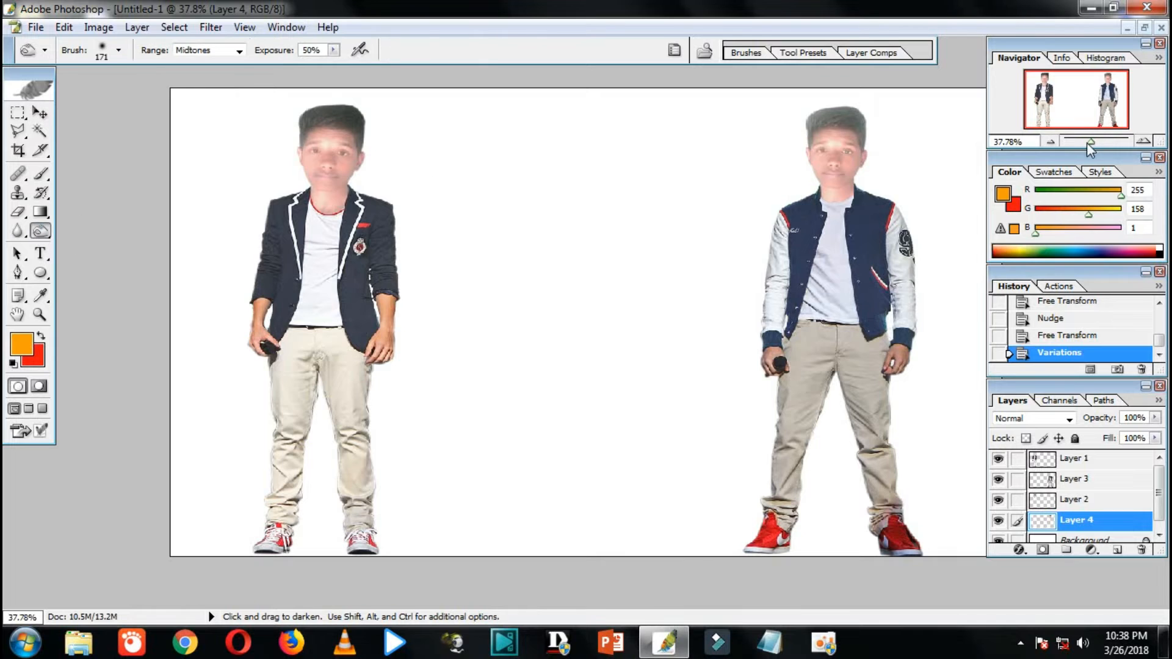
drag(1090, 142, 1114, 141)
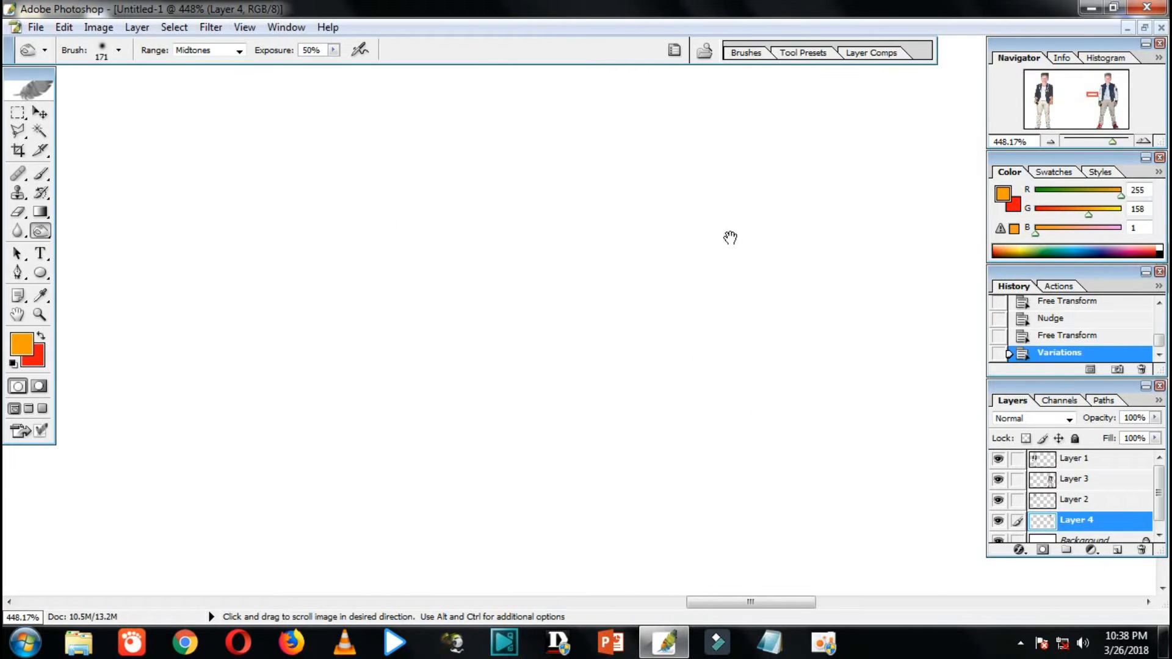
mouse_move(730, 237)
mouse_down()
mouse_move(217, 393)
mouse_move(683, 306)
mouse_move(623, 309)
mouse_move(567, 609)
mouse_up()
click(612, 155)
click(610, 147)
click(671, 190)
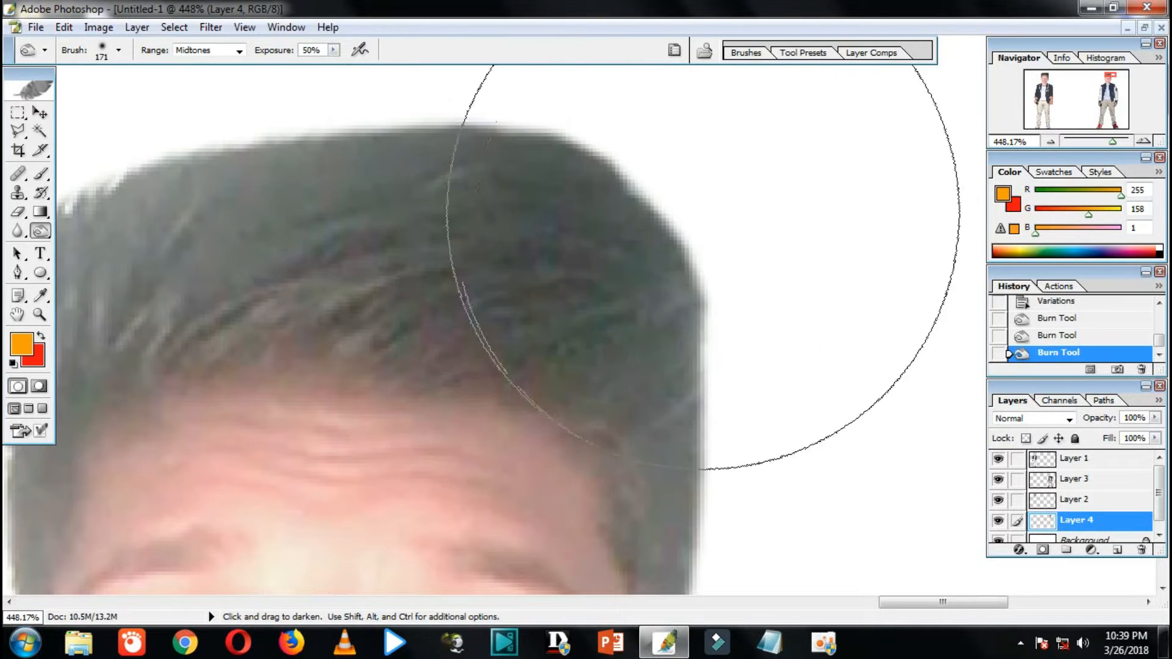
drag(704, 213, 741, 253)
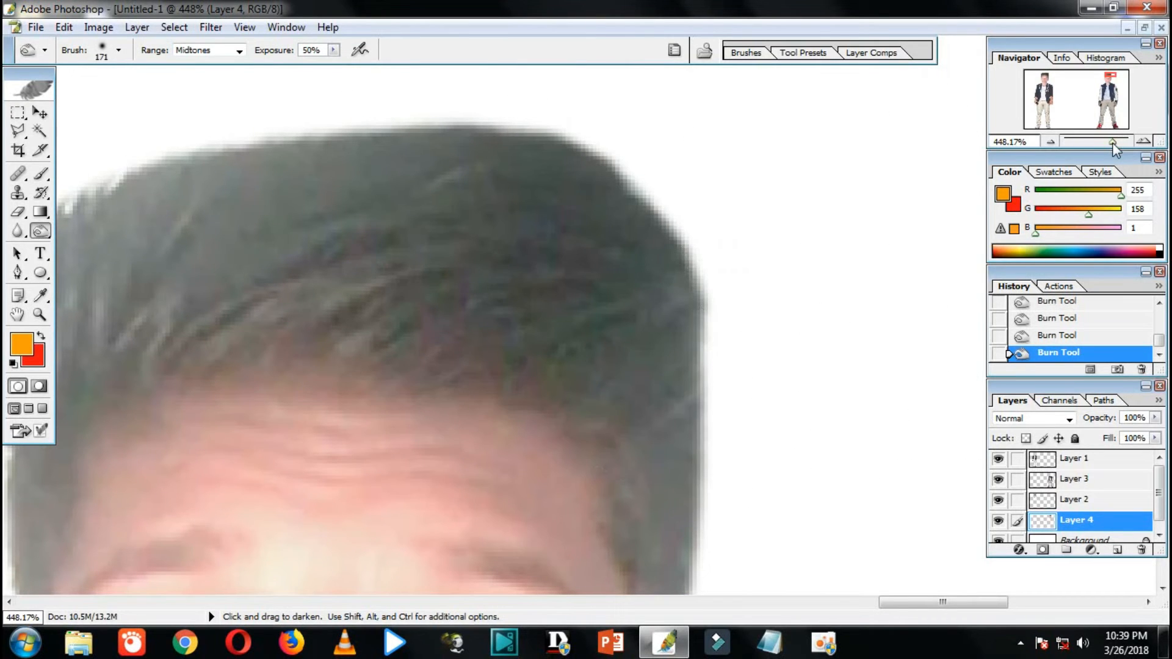
Darken the left side and remaining lighter areas of the Layer 4 hair with the Burn tool at Midtones, 50% exposure
drag(1112, 142, 1110, 142)
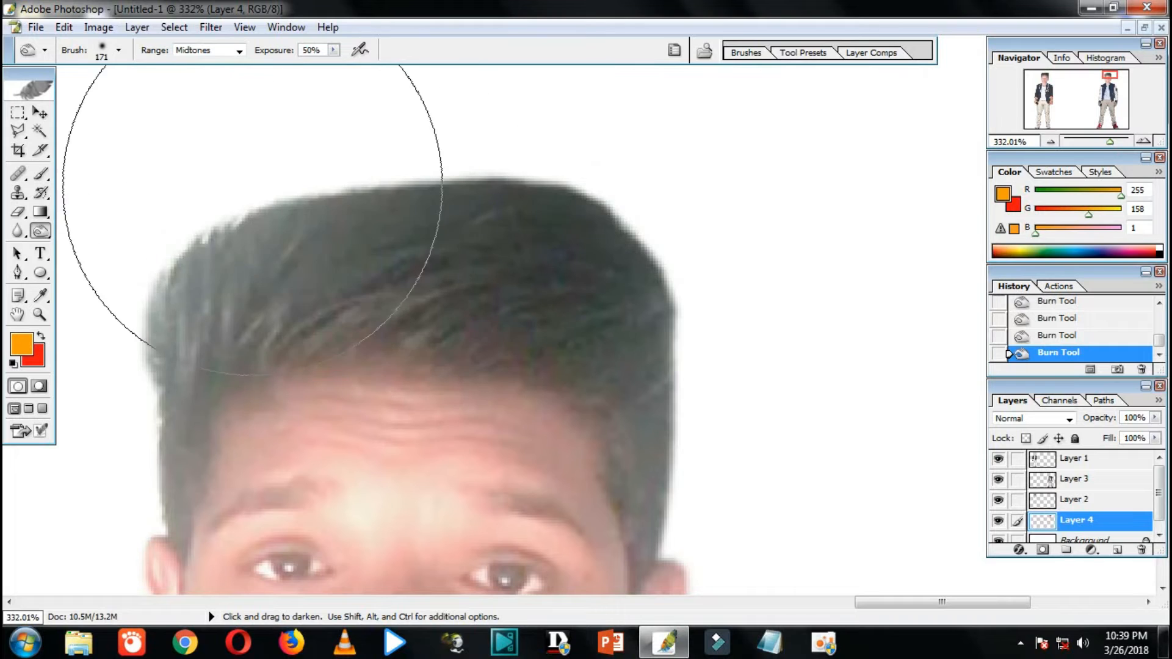
mouse_move(252, 186)
mouse_down()
mouse_move(164, 202)
mouse_move(119, 237)
mouse_up()
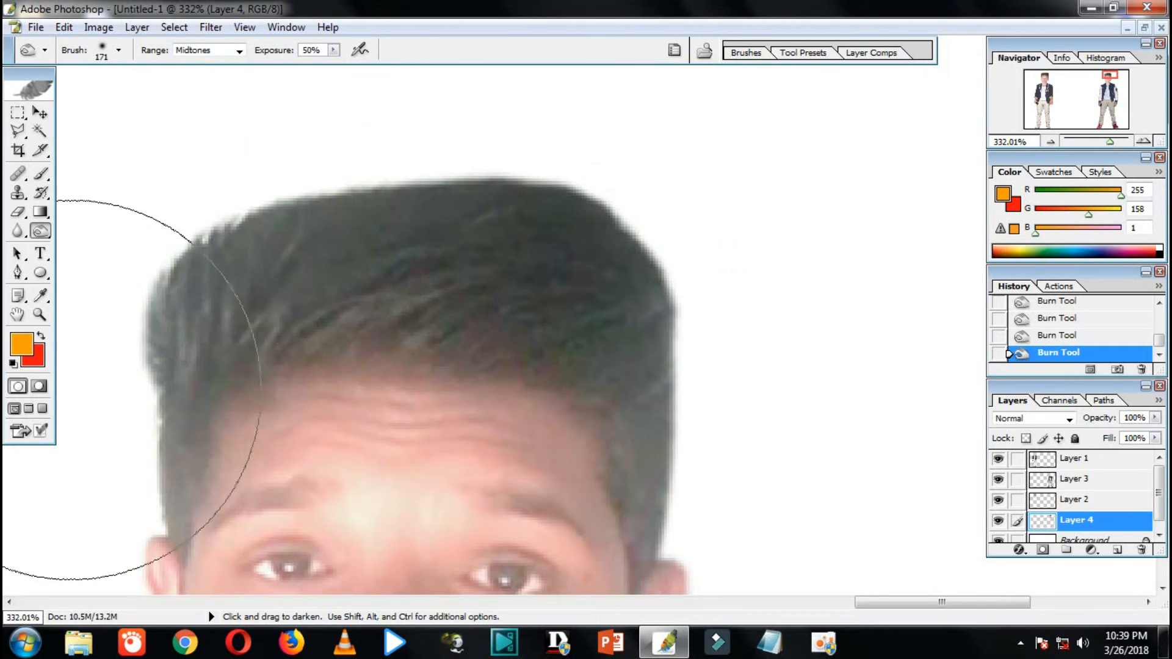
key(space)
drag(115, 392, 383, 356)
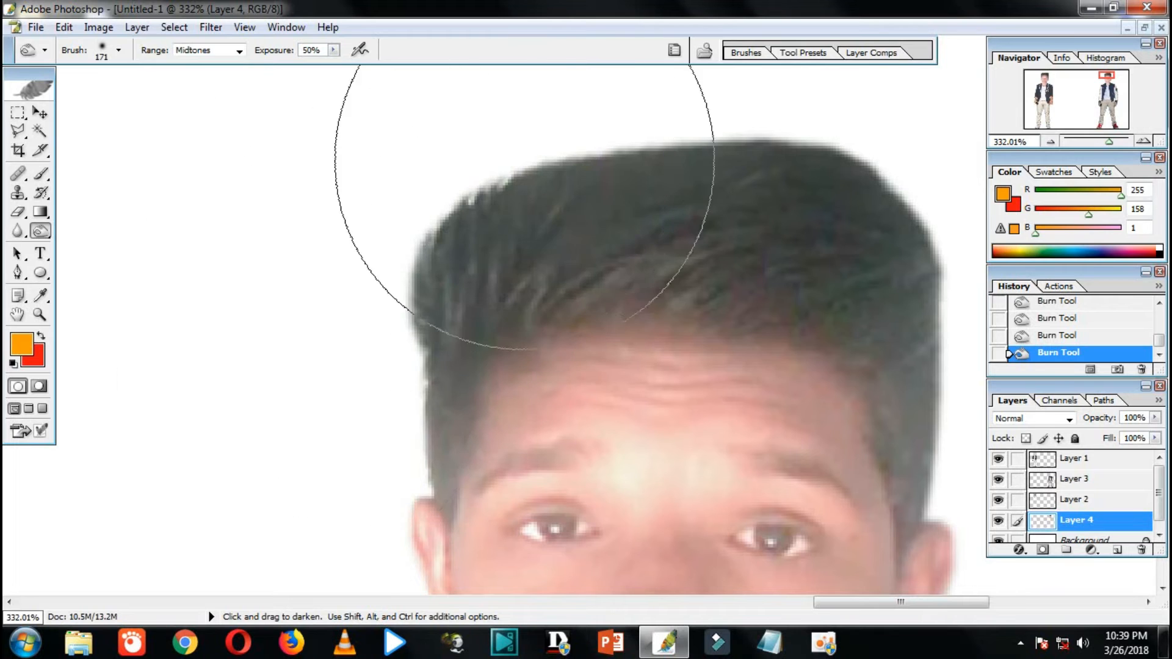
key(space)
drag(717, 262, 316, 219)
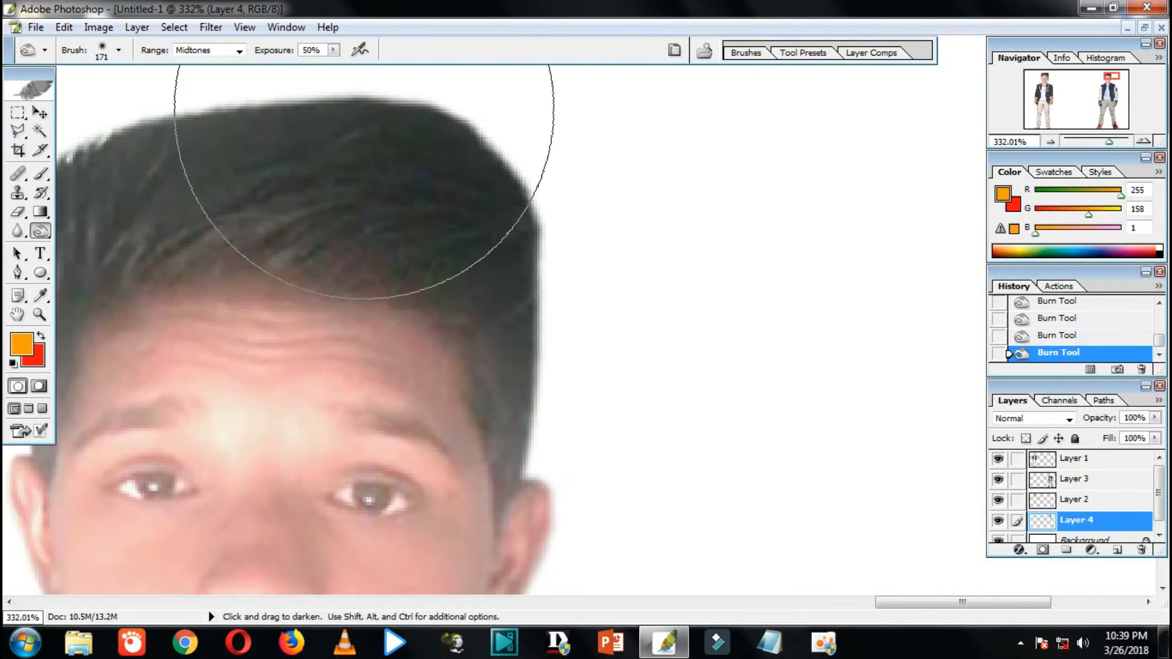
drag(1109, 141, 1092, 142)
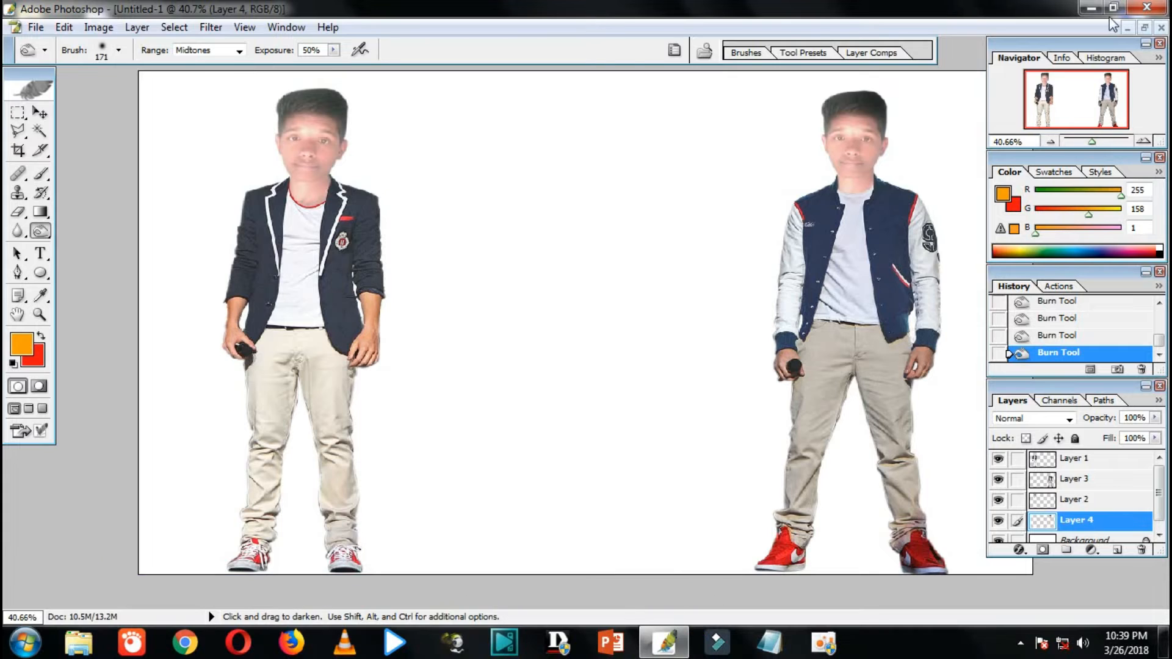
Restore Untitled-1 to a floating window and set its zoom to 32.65% so both figures fit
click(1144, 28)
drag(676, 96, 602, 89)
click(646, 215)
click(680, 82)
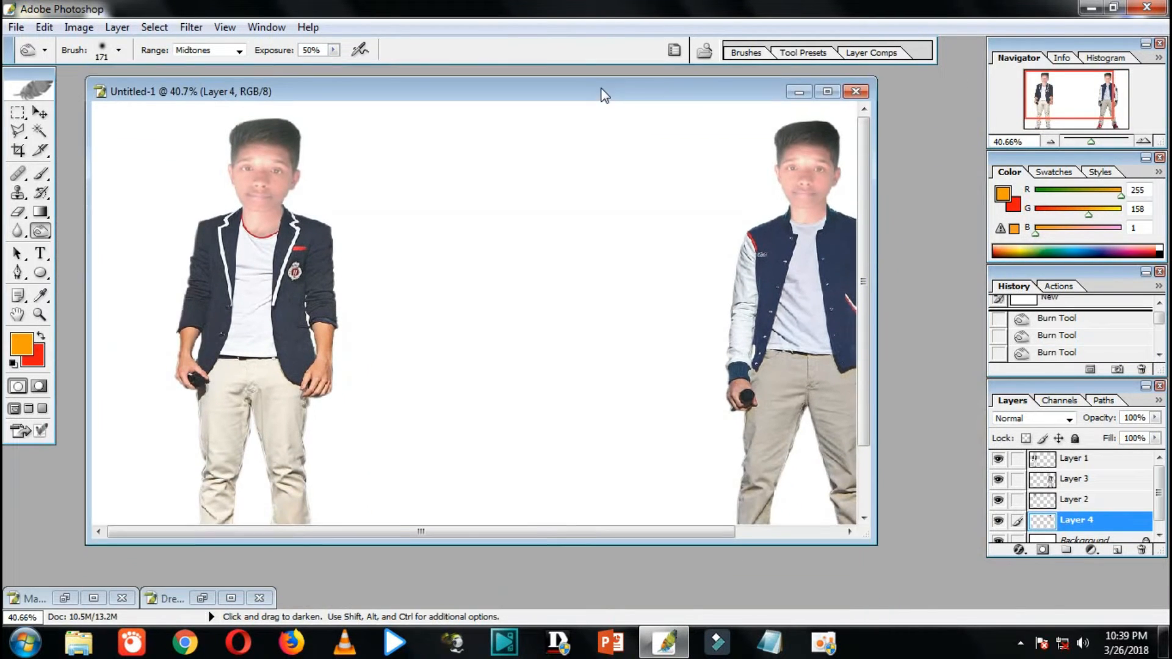
click(1085, 141)
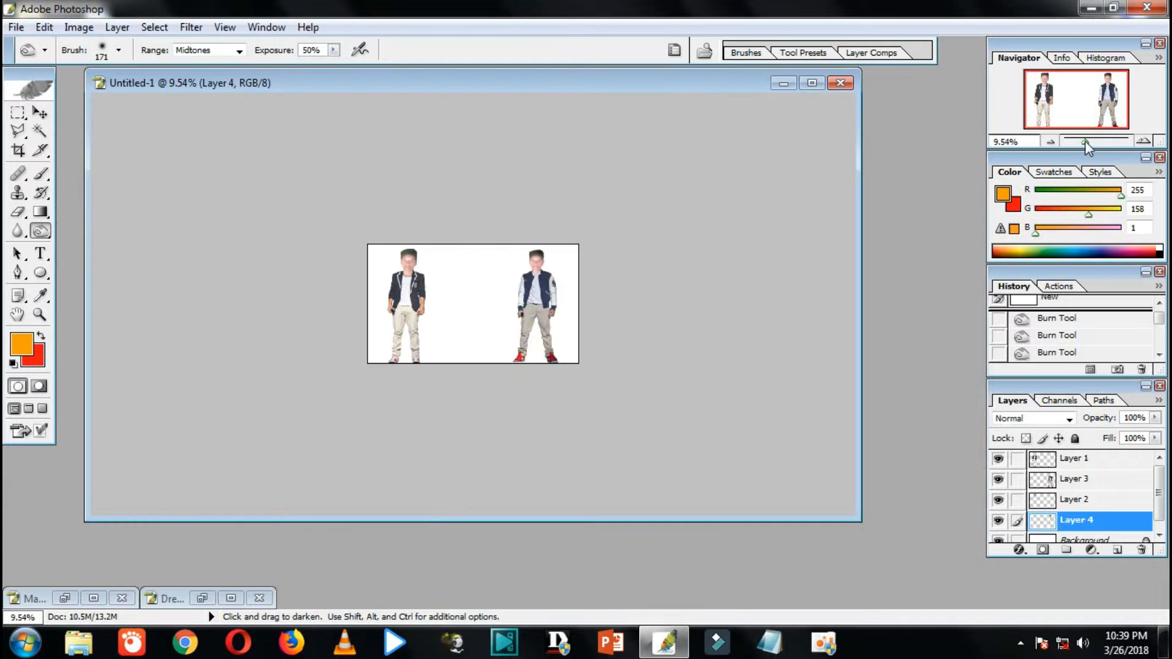
scroll(646, 330, up, 13)
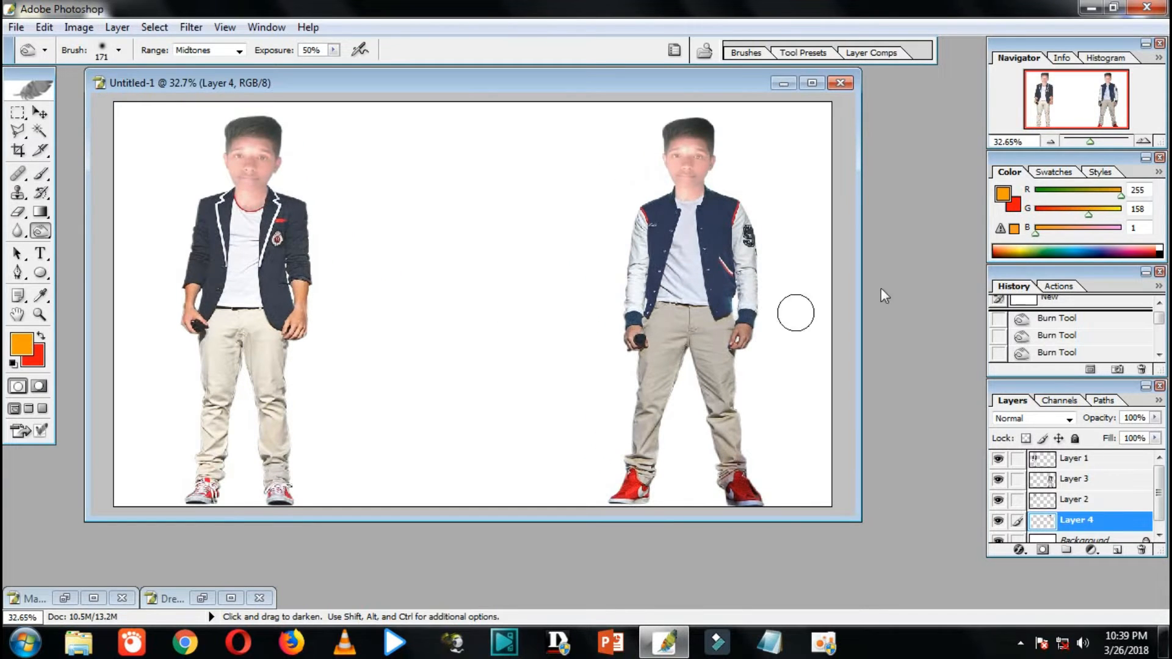
Browse to the Nature Full HD WallpaperS folder on drive D: for opening background images
double_click(898, 177)
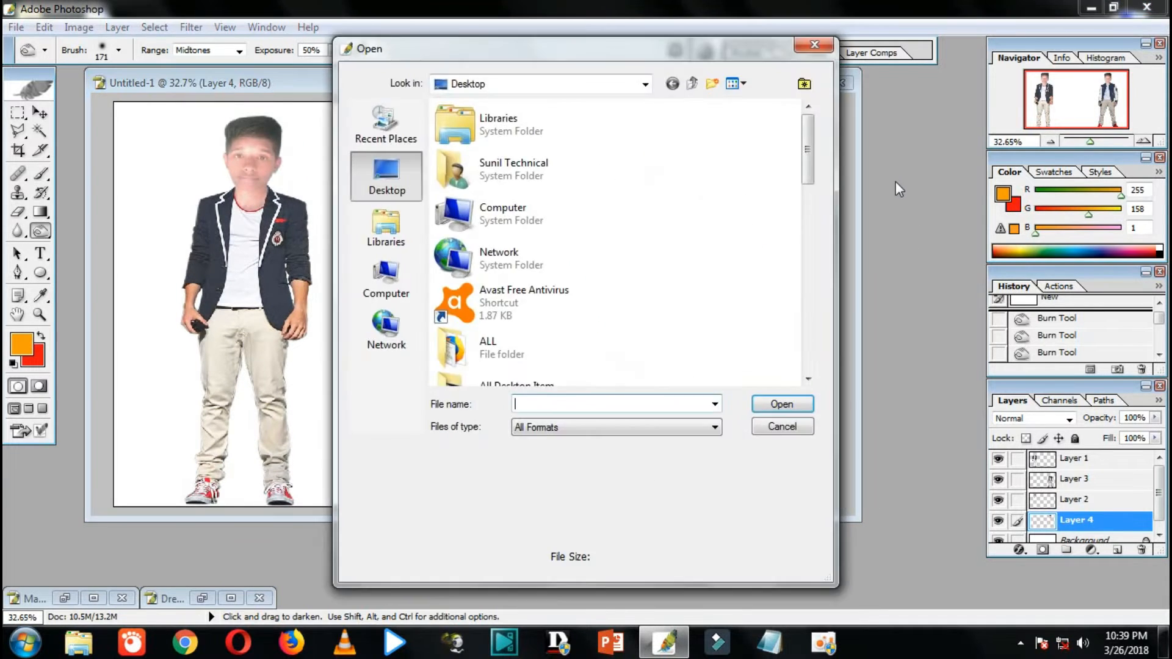
double_click(505, 208)
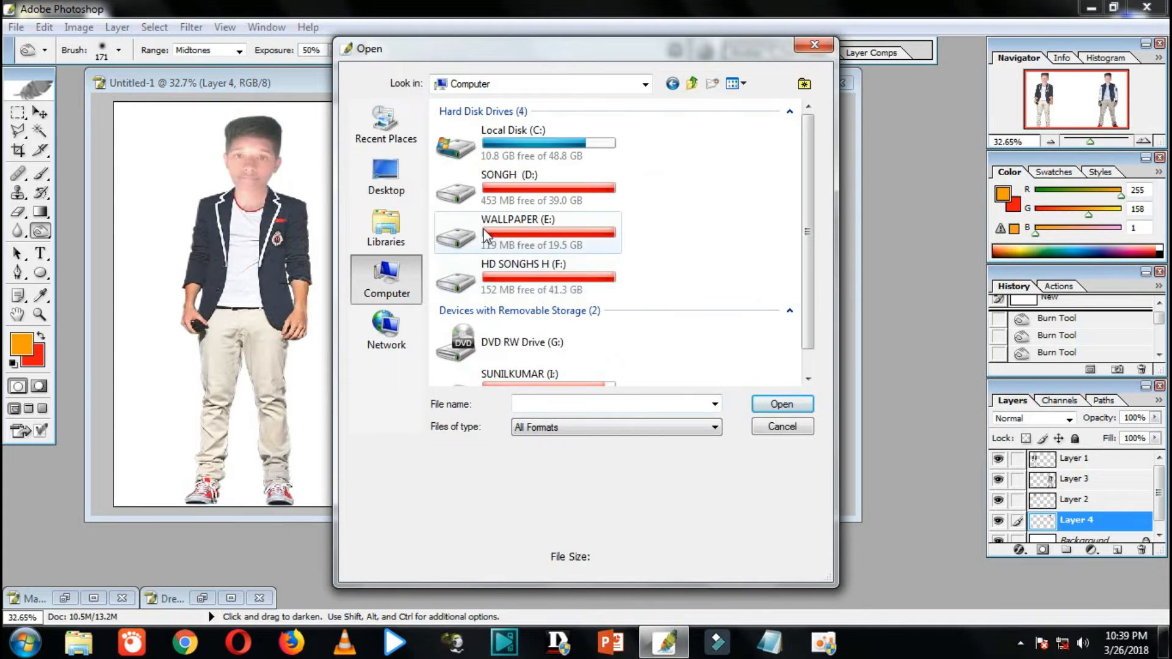
double_click(518, 177)
scroll(593, 255, down, 10)
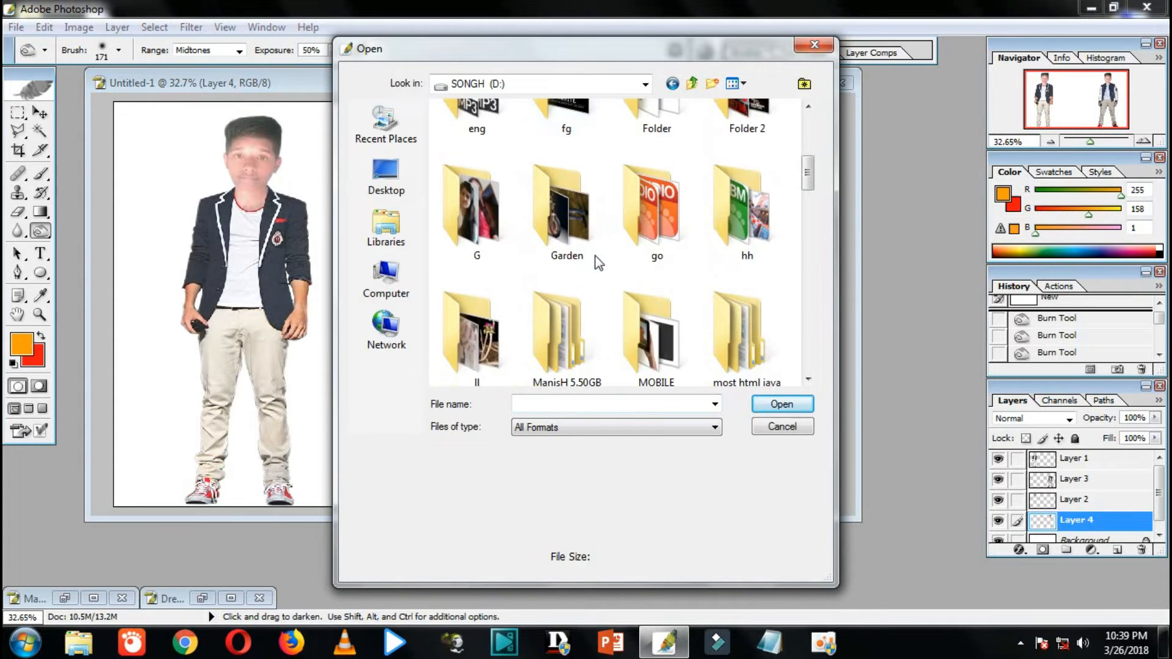
double_click(699, 286)
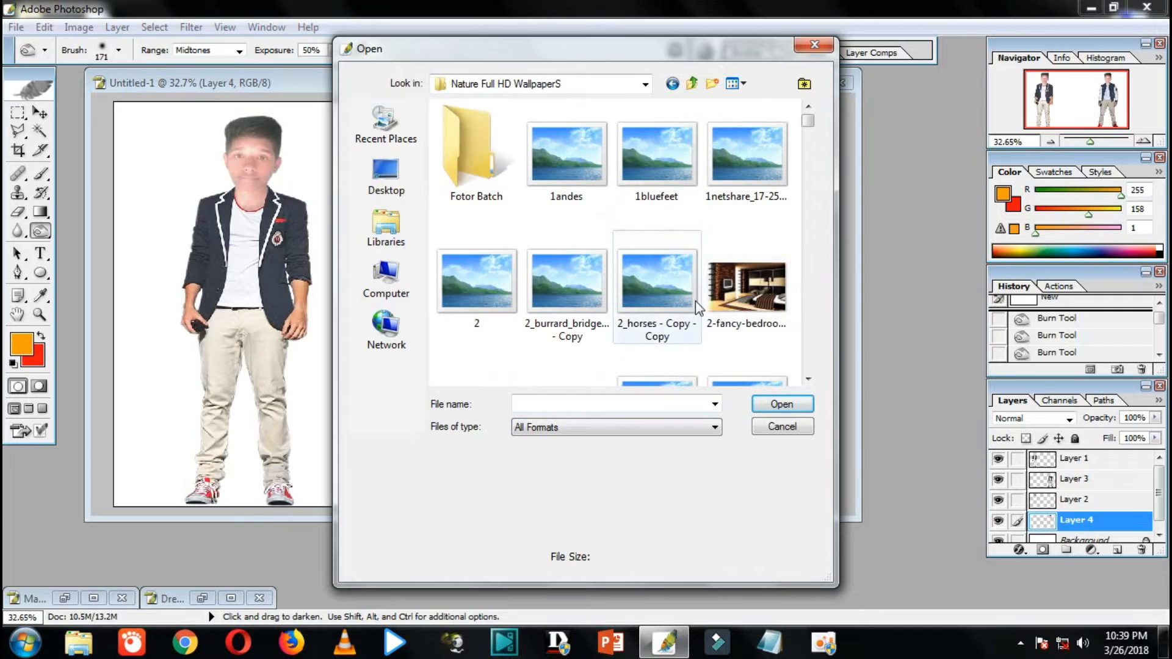
Select the 2-fancy-bedroom and 28 - Copy wallpapers in the file list
click(657, 167)
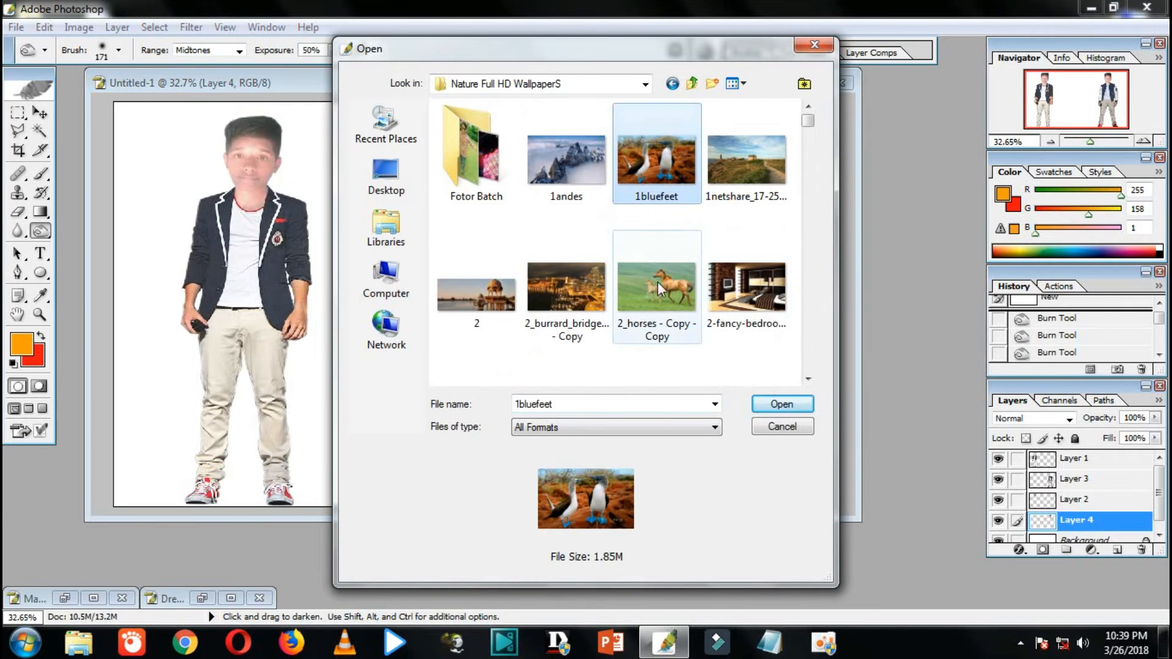
click(745, 282)
scroll(751, 272, down, 3)
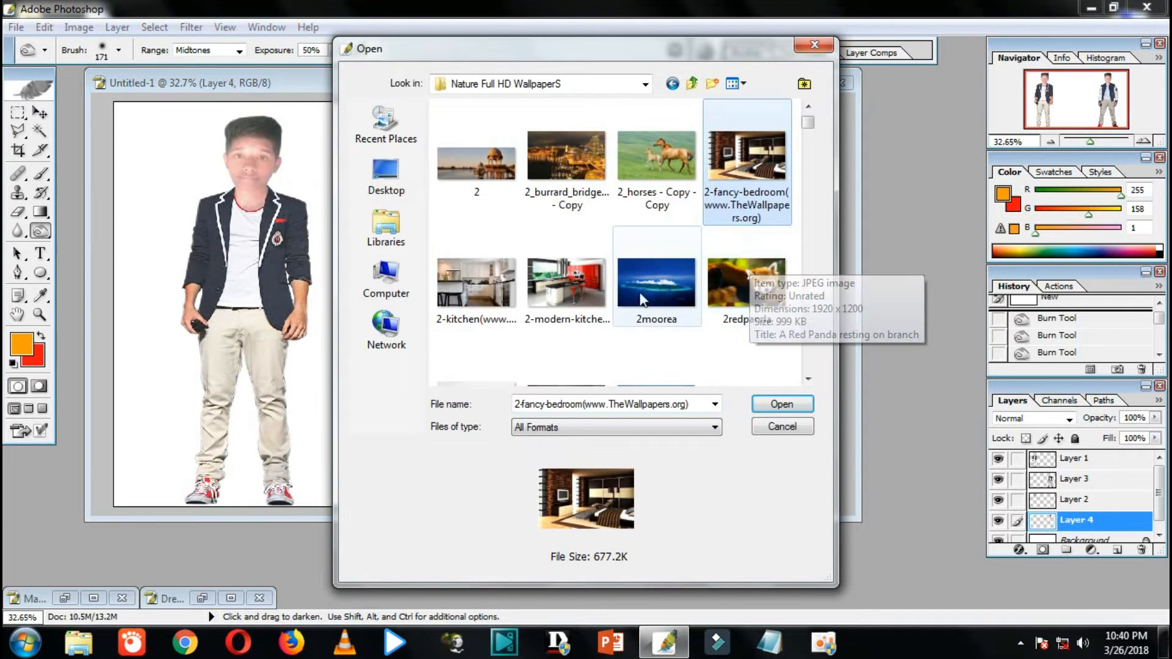
scroll(543, 326, down, 2)
scroll(546, 324, down, 8)
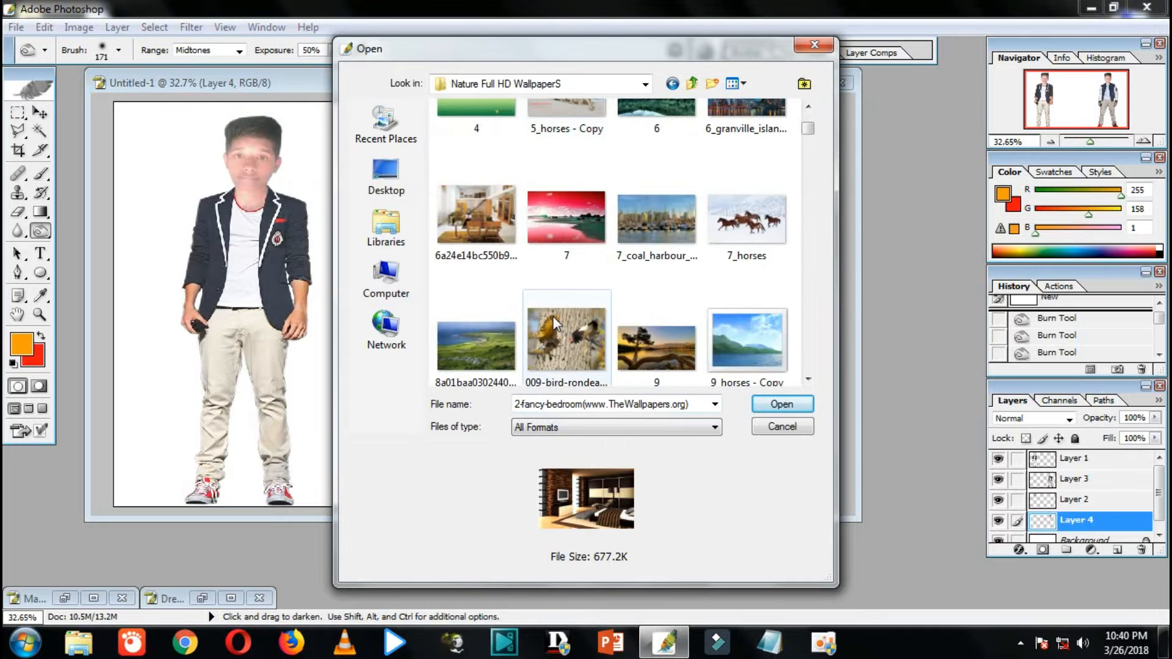
scroll(554, 323, down, 10)
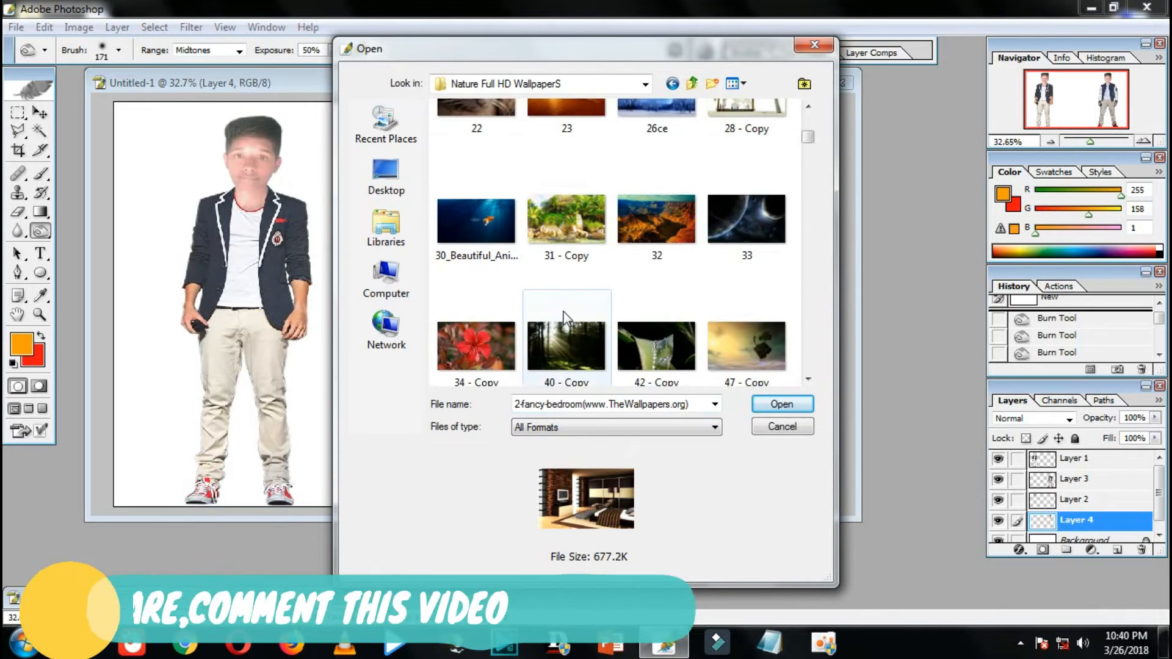
ctrl+click(746, 116)
scroll(686, 255, down, 10)
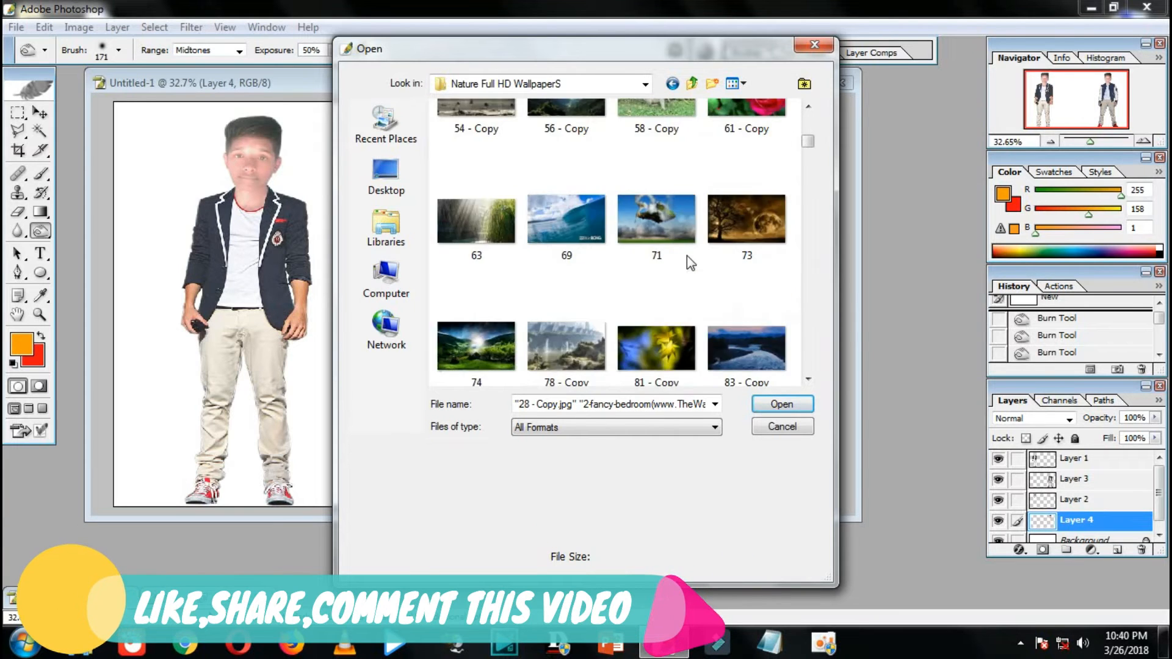
scroll(687, 255, down, 2)
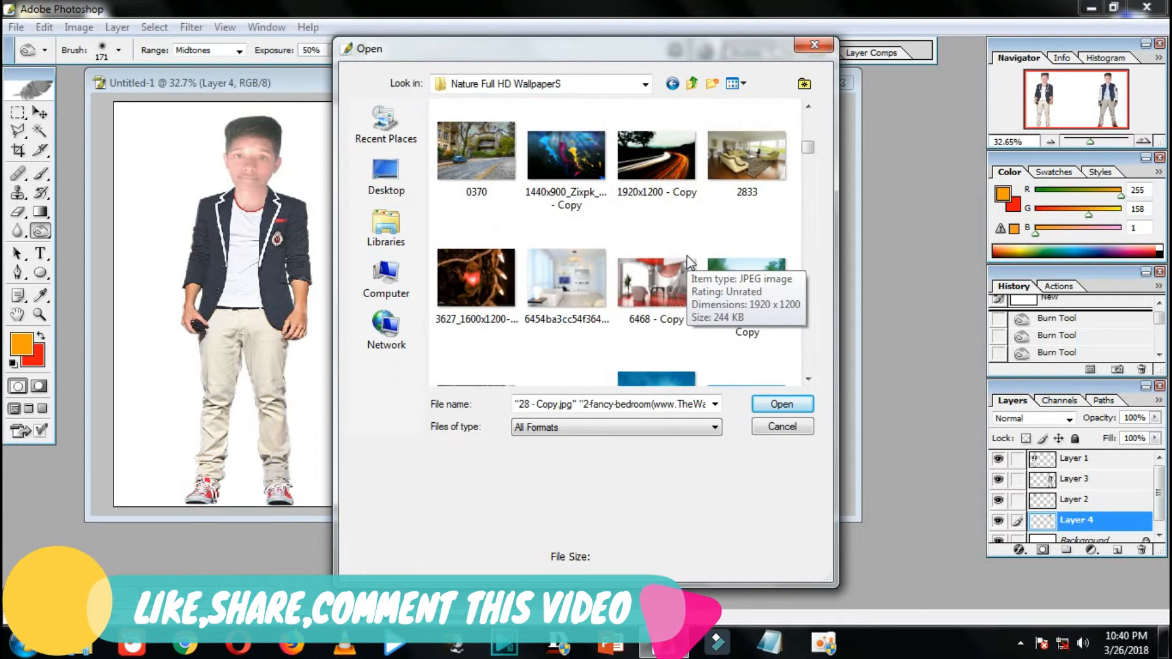
Add 2833, 0370, 6454ba3cc54f3646340b6462 and 6468 - Copy to the selection and open all the images, accepting 0370.jpg's embedded profile
ctrl+click(746, 153)
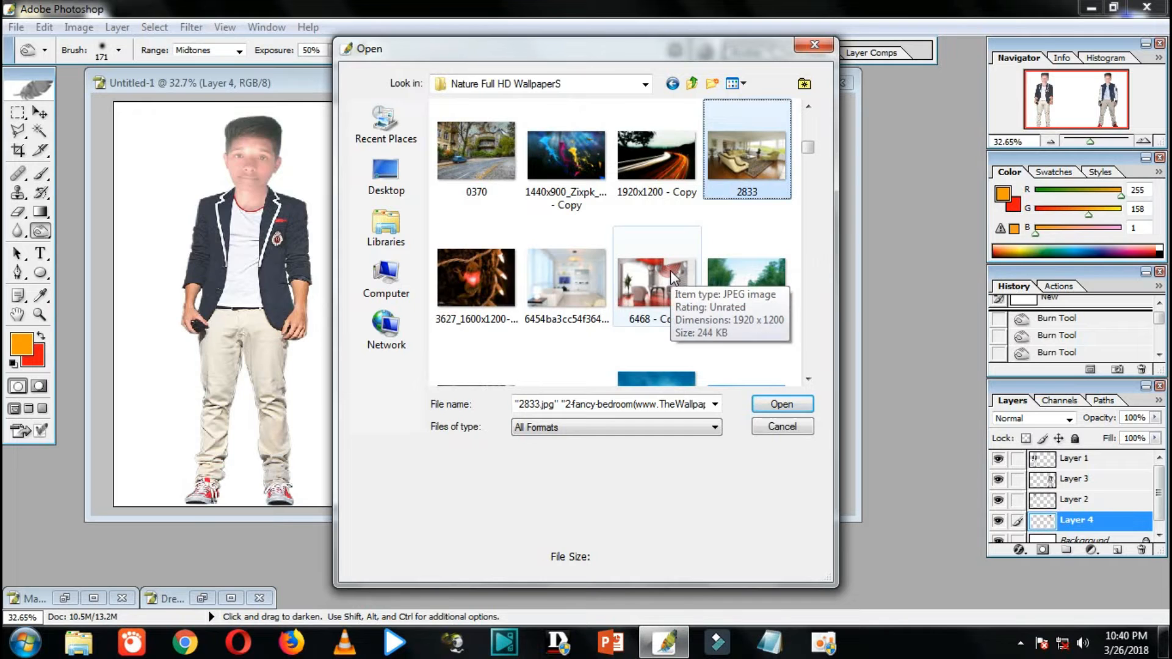
ctrl+click(476, 153)
ctrl+click(566, 277)
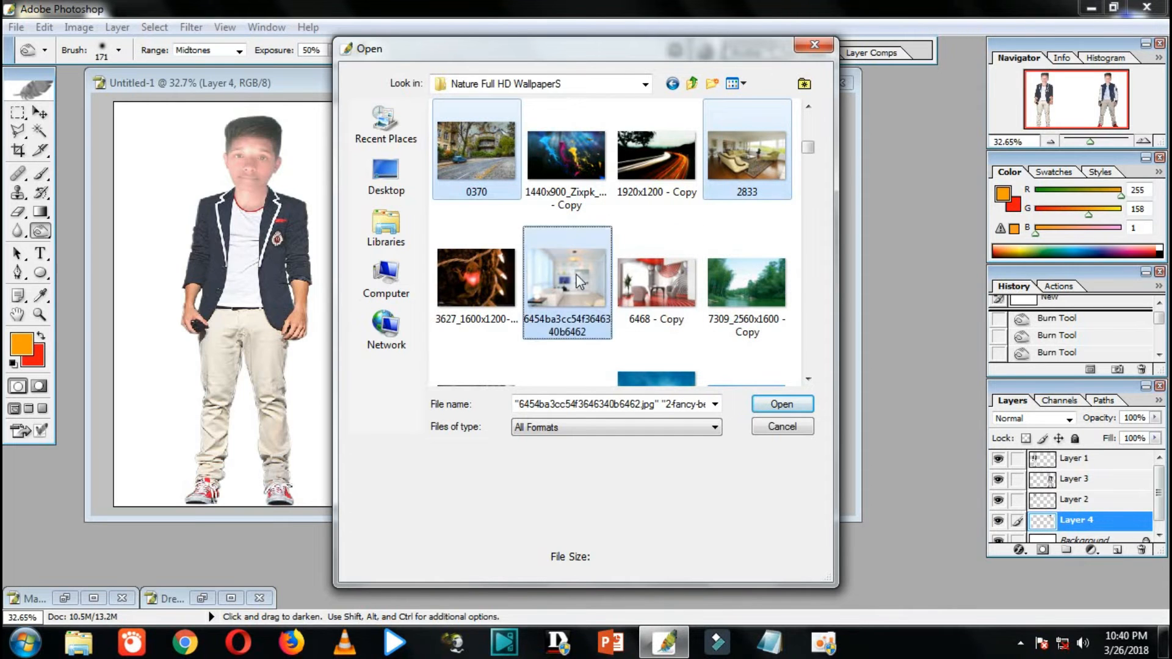
ctrl+click(667, 284)
click(781, 404)
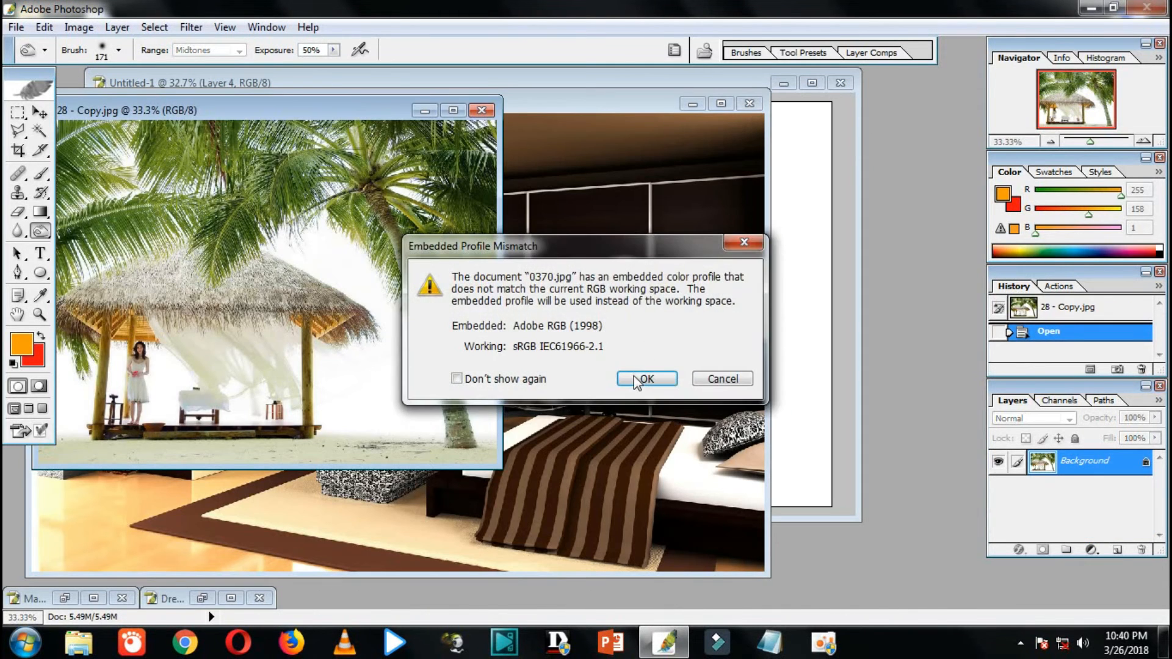
click(636, 379)
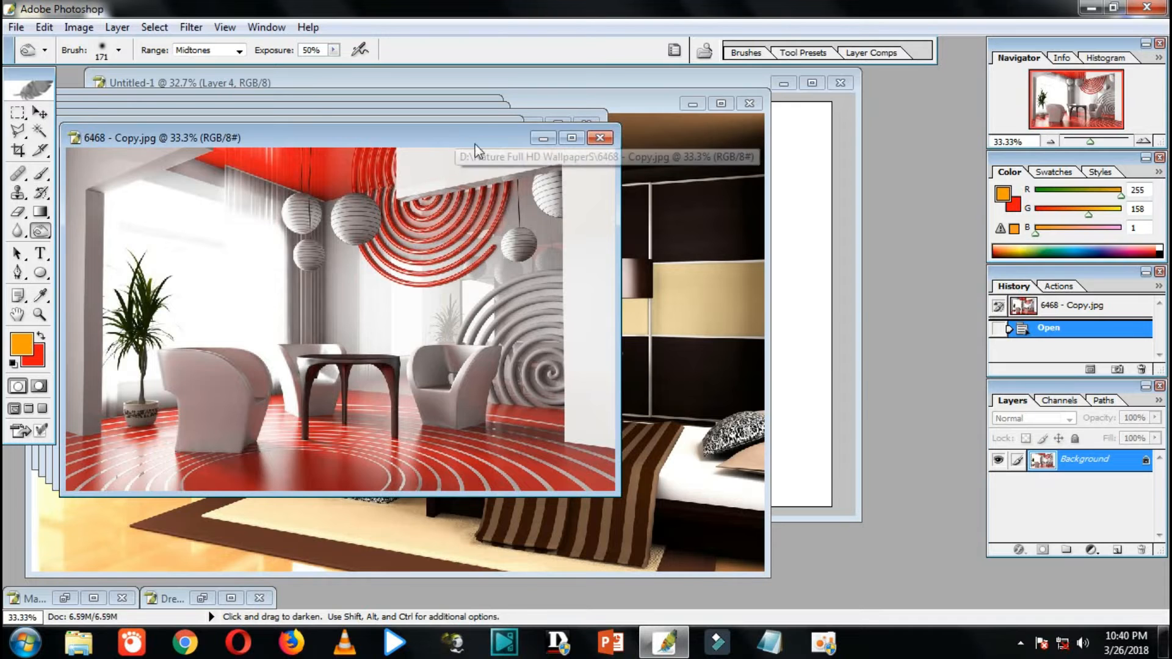
Move the 6468 - Copy.jpg window aside and make the Background layer of Untitled-1 active with the Move tool
drag(475, 144, 891, 205)
click(695, 81)
click(896, 194)
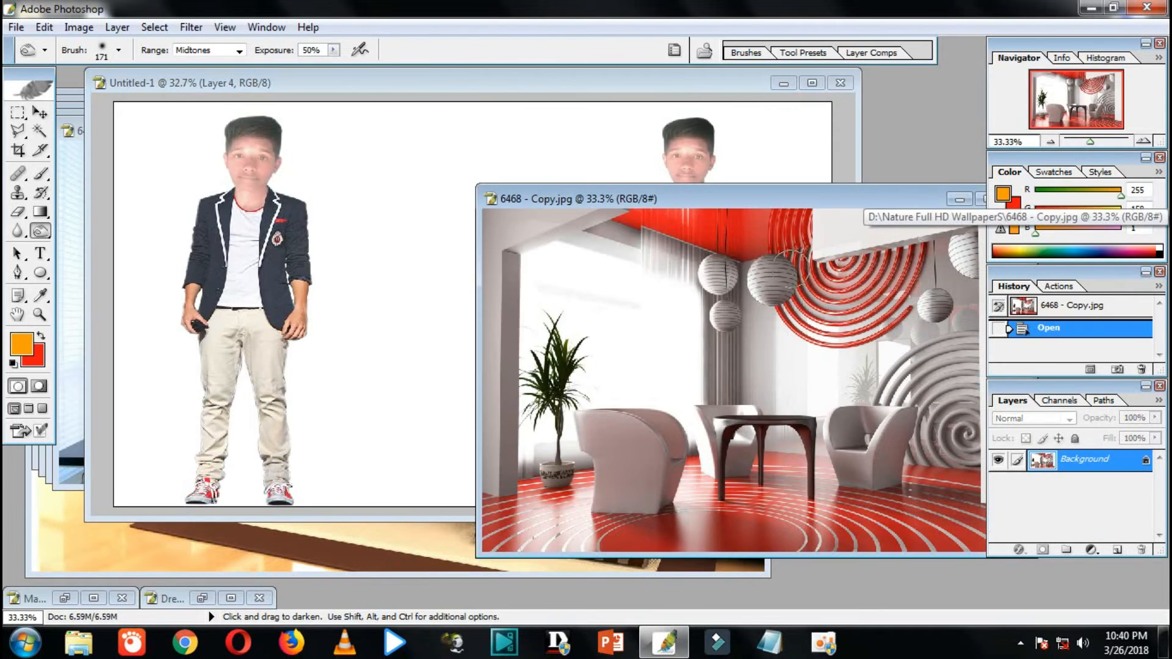
click(429, 165)
right_click(434, 173)
click(41, 113)
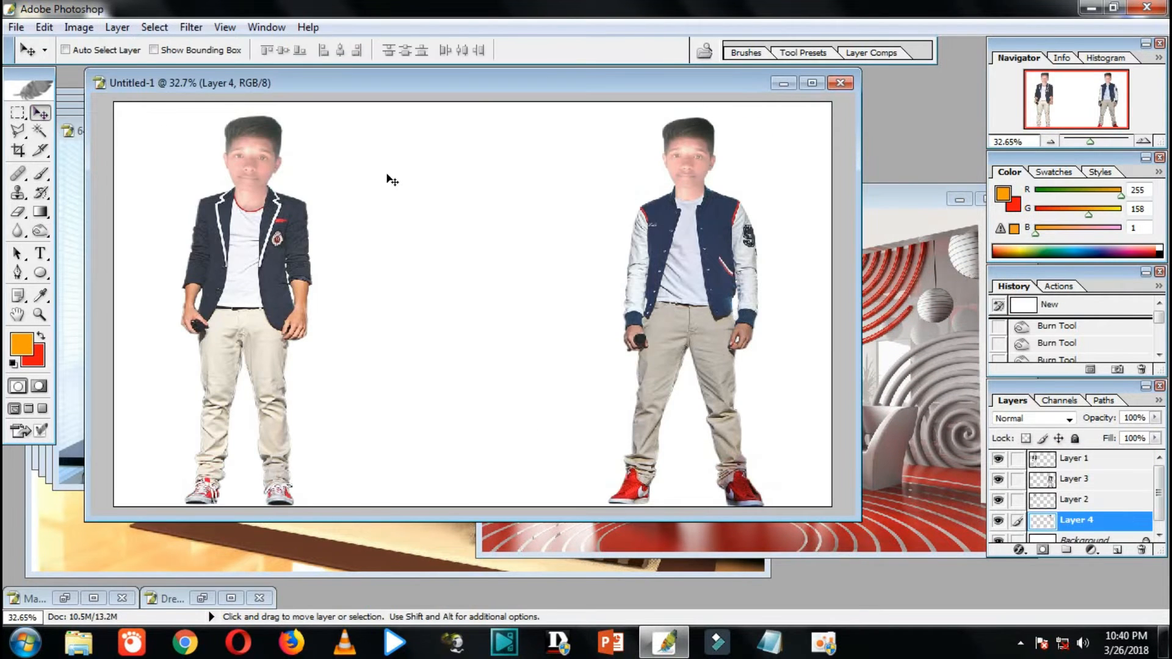
right_click(386, 178)
click(470, 196)
Place the 6468 - Copy room image behind the figures in Untitled-1 and scale it to 133.3% width and 120% height
click(899, 288)
drag(502, 188, 722, 232)
key(ctrl+t)
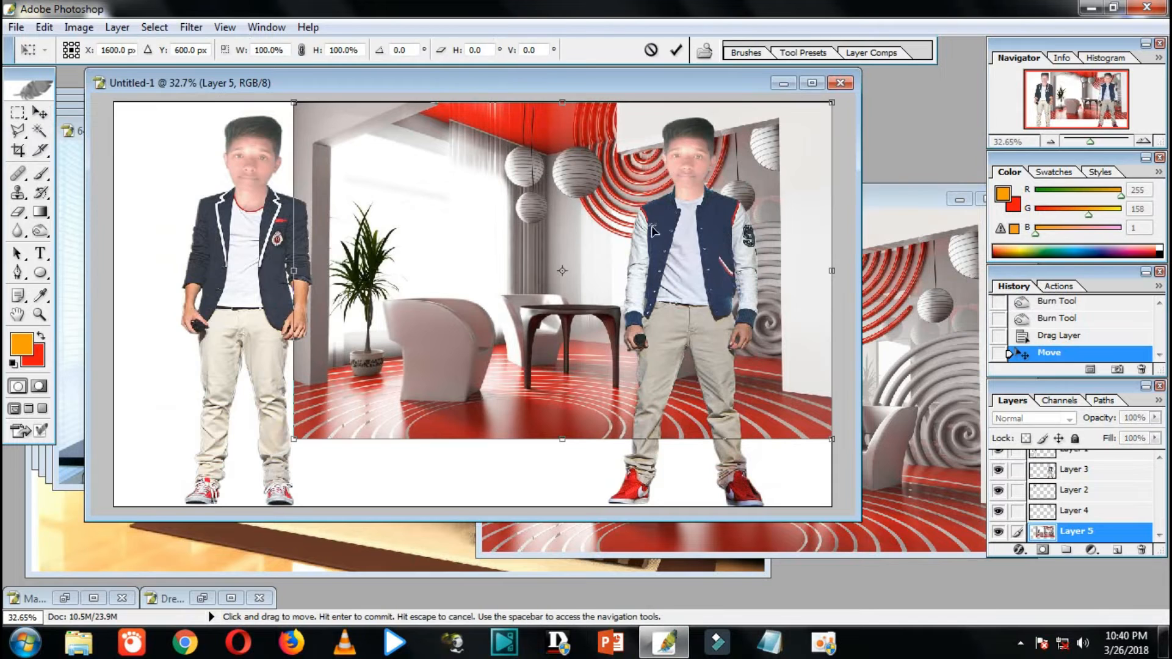
drag(305, 272, 127, 270)
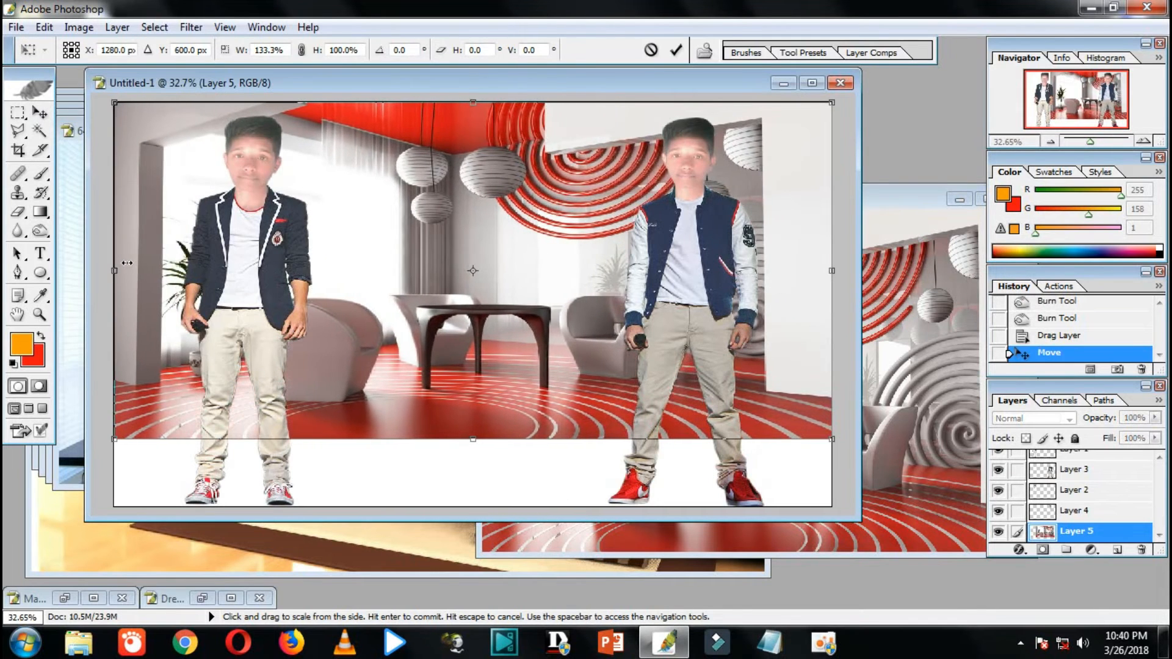
drag(470, 435, 472, 500)
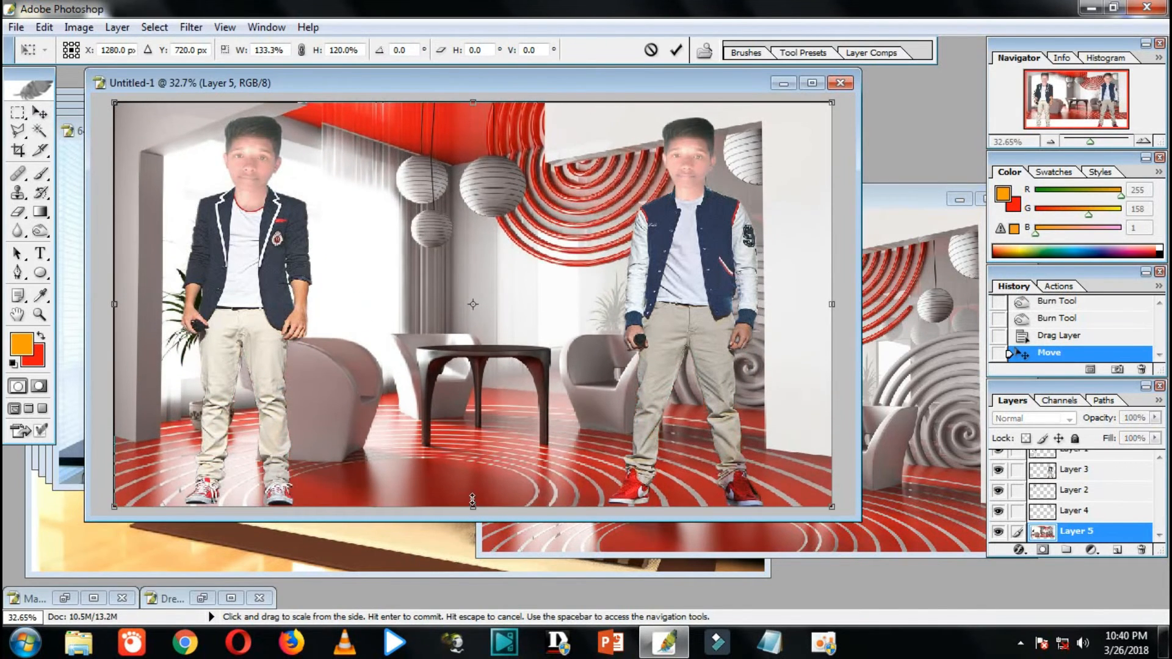
key(Return)
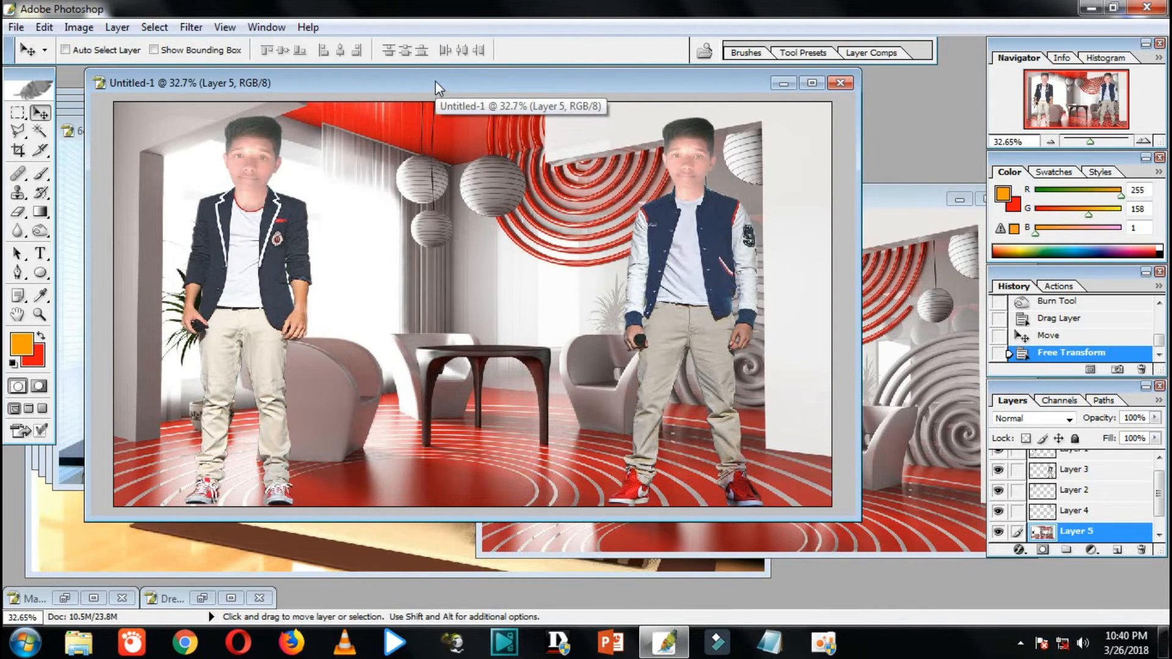
Save a JPEG copy of the composite with the red room background to the Desktop under a new name
click(16, 27)
click(45, 232)
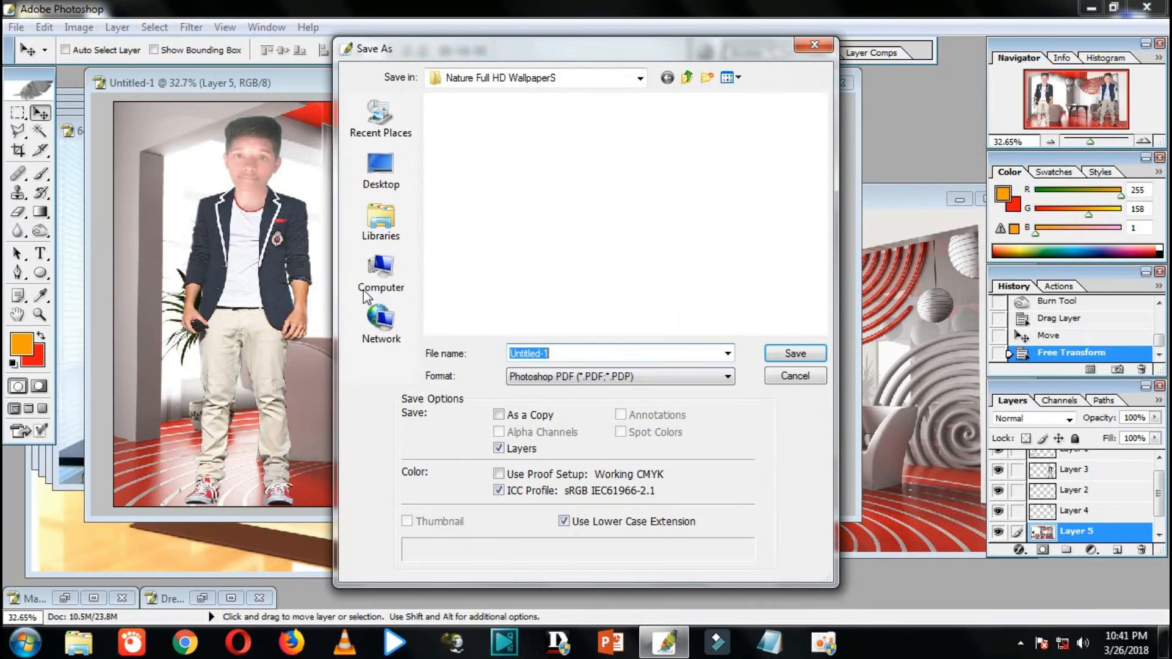
click(620, 376)
click(557, 464)
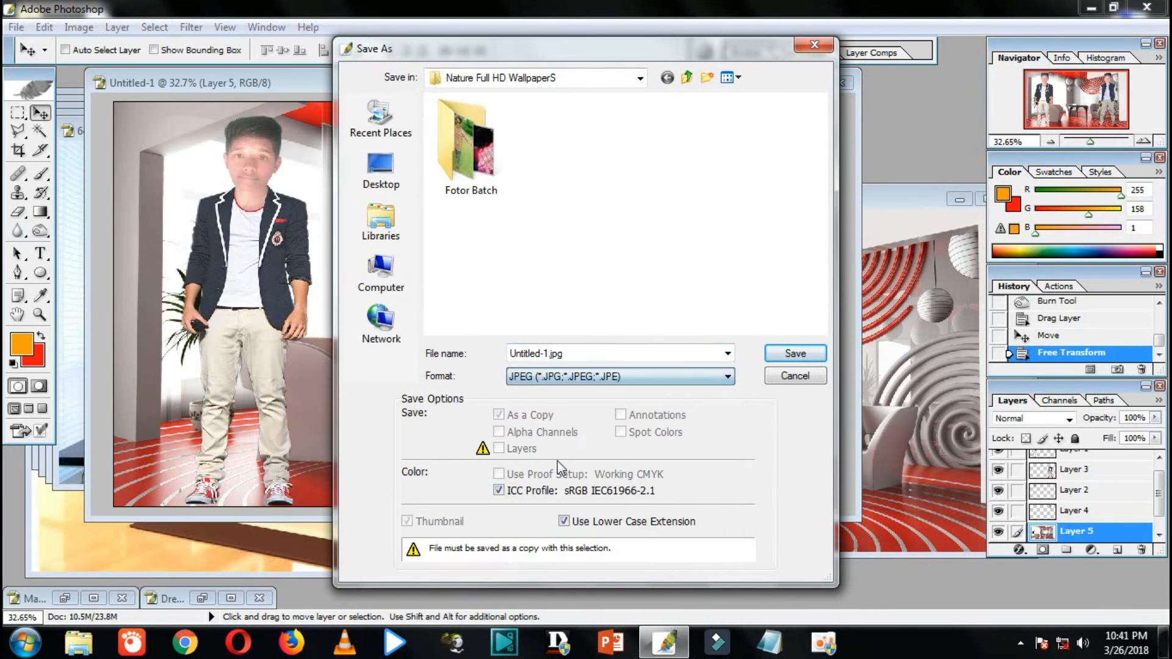
click(394, 189)
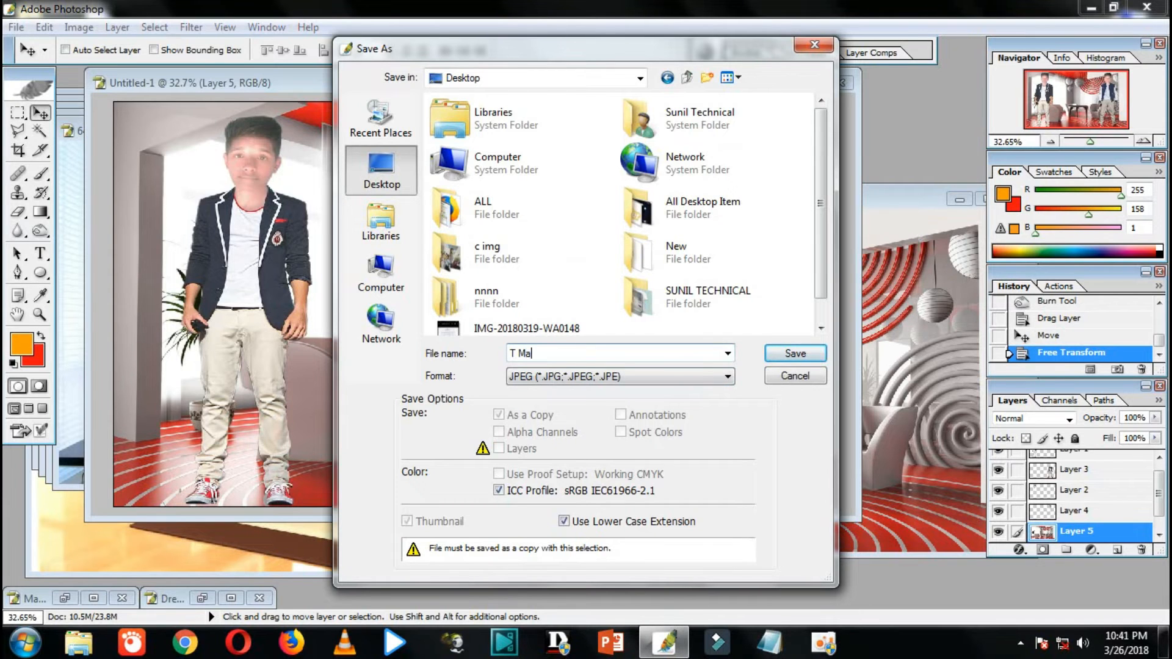
click(793, 353)
click(712, 203)
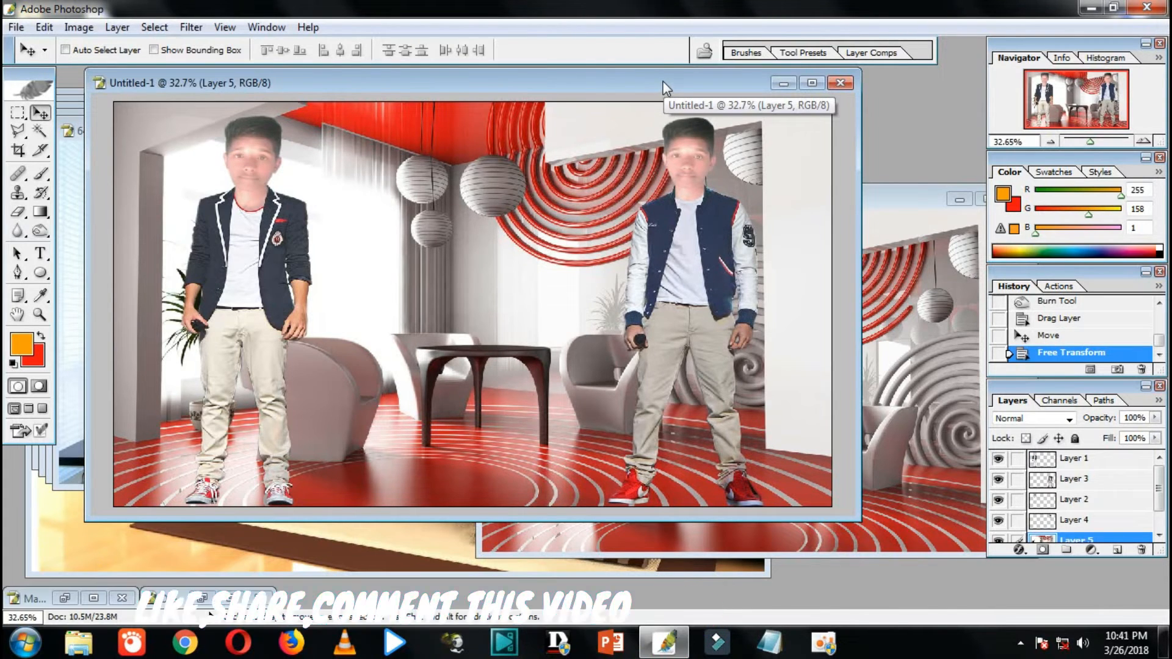
Delete Layer 5 with the red room background from Untitled-1
click(903, 201)
click(602, 90)
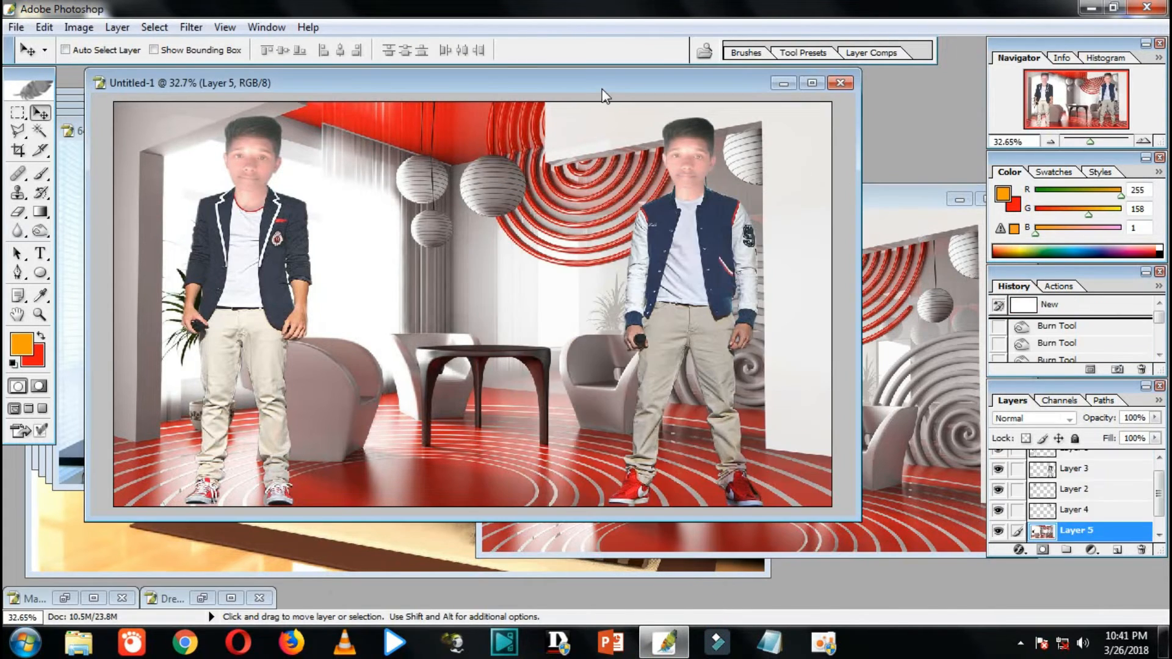
right_click(1062, 531)
click(1032, 381)
click(559, 266)
Minimize the 6468 - Copy.jpg window, shift Untitled-1 aside and bring the 6454ba3cc54f3646340b6462.jpg white living room image forward
click(890, 195)
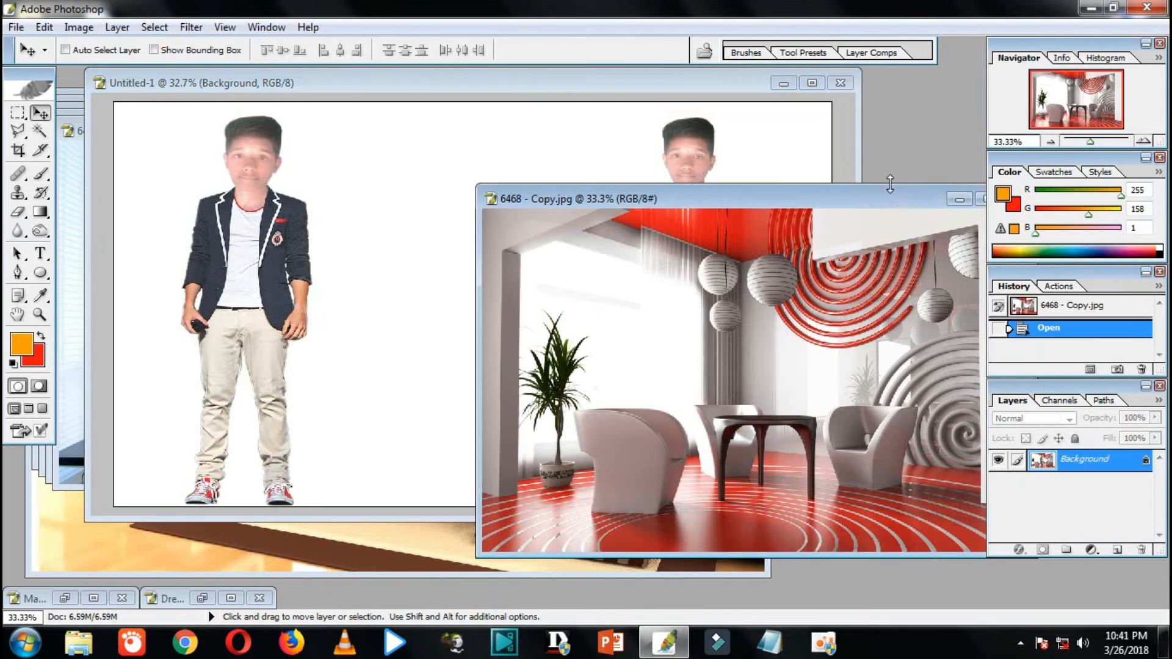
drag(928, 200, 681, 160)
click(711, 156)
drag(566, 83, 745, 77)
click(201, 182)
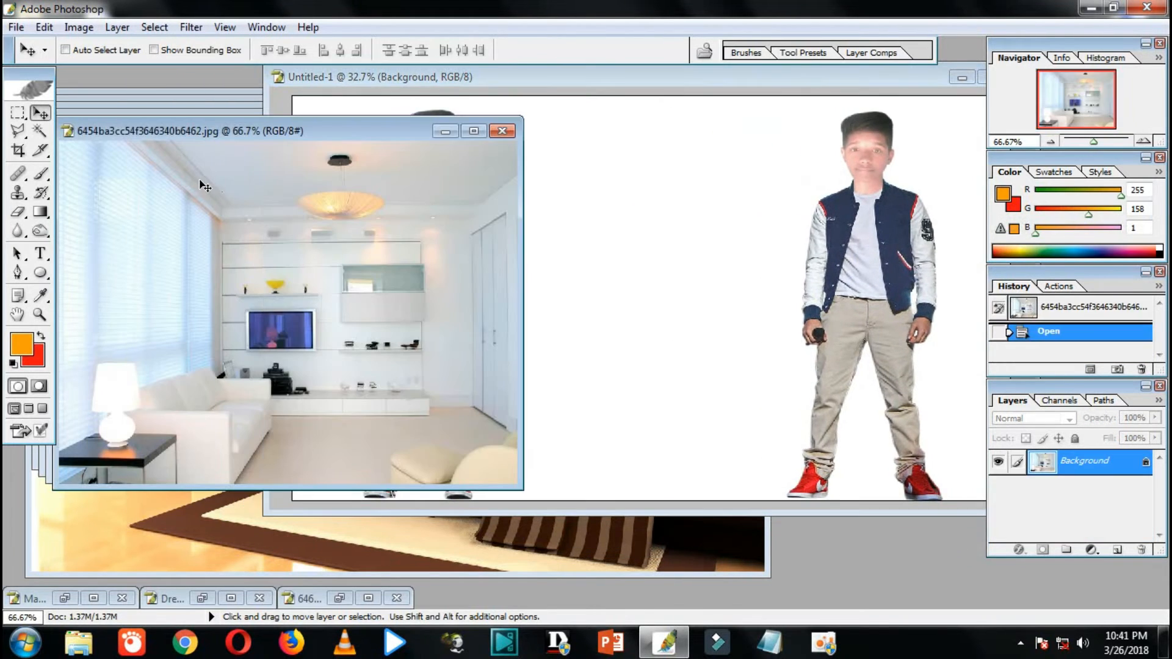
Try the white living room image behind the figures in Untitled-1, scaled to 320% width and 240% height
click(726, 164)
right_click(693, 154)
click(735, 166)
click(213, 235)
drag(230, 247, 879, 188)
key(ctrl+t)
drag(526, 273, 533, 504)
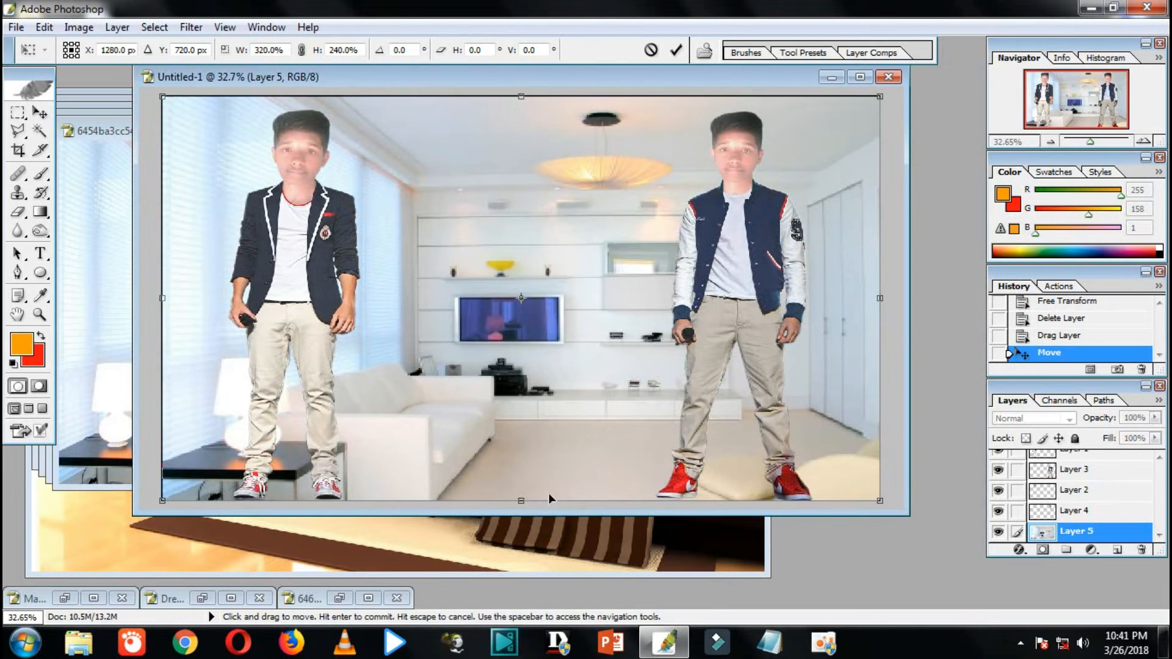
key(Return)
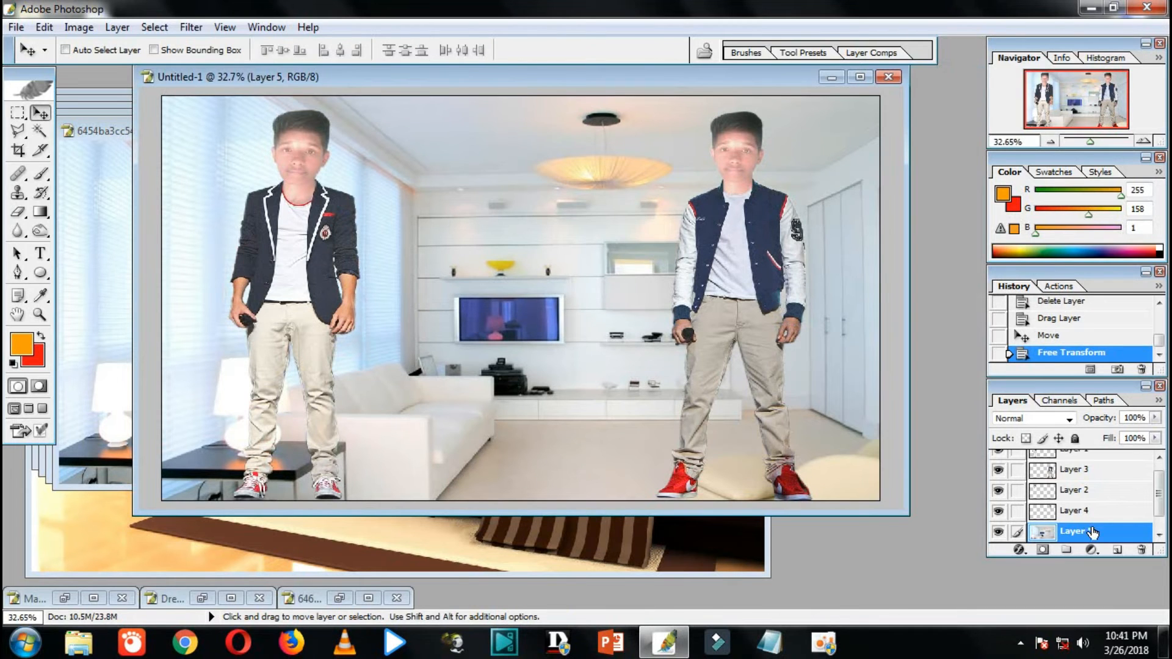
Delete Layer 5 with the white living room background from Untitled-1
right_click(1092, 532)
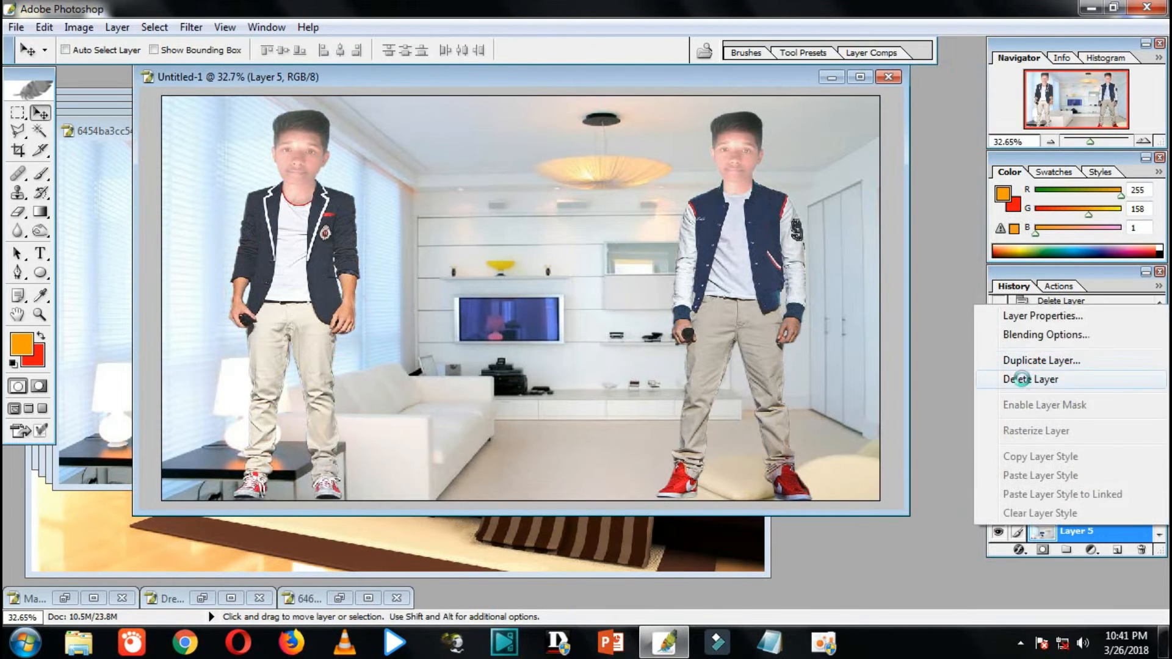
click(1032, 380)
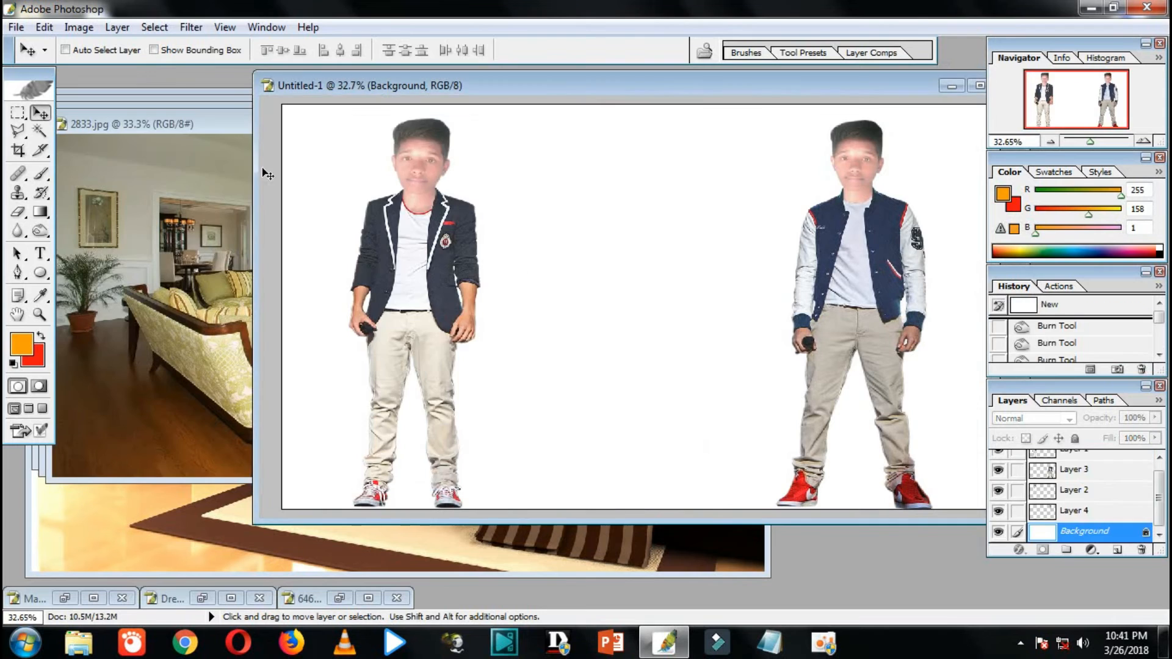
Place the 2833.jpg room image behind the figures in Untitled-1 and scale it to 133.3% width and 120% height
click(189, 182)
drag(397, 249, 723, 202)
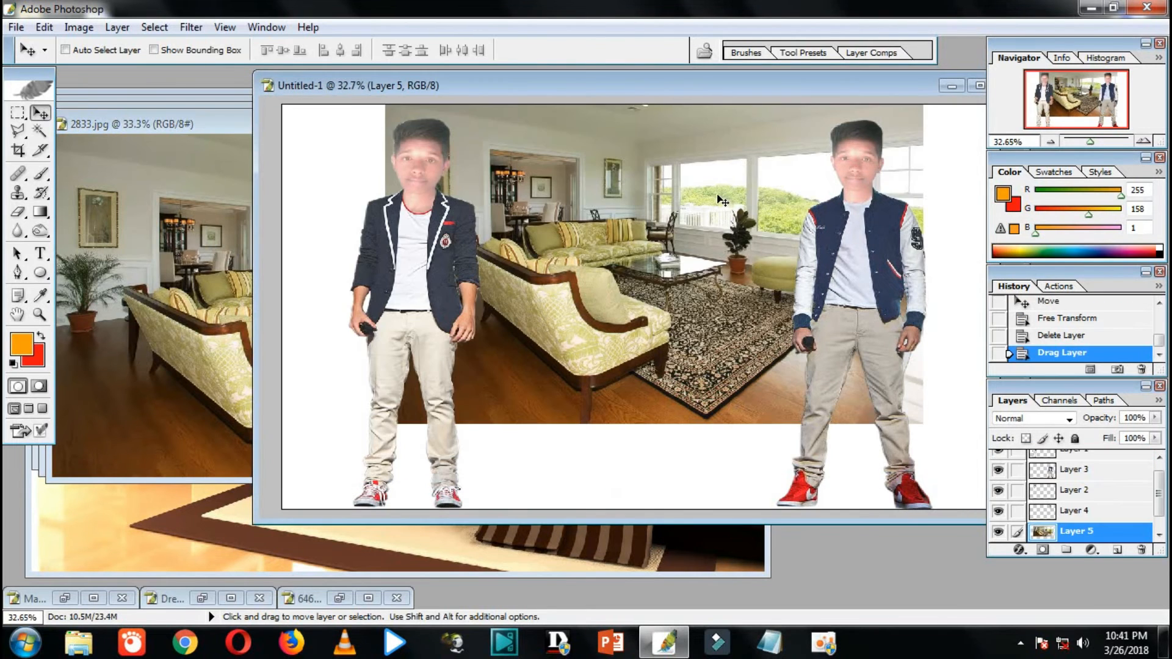
key(ctrl+t)
drag(662, 83, 544, 88)
drag(563, 182, 638, 197)
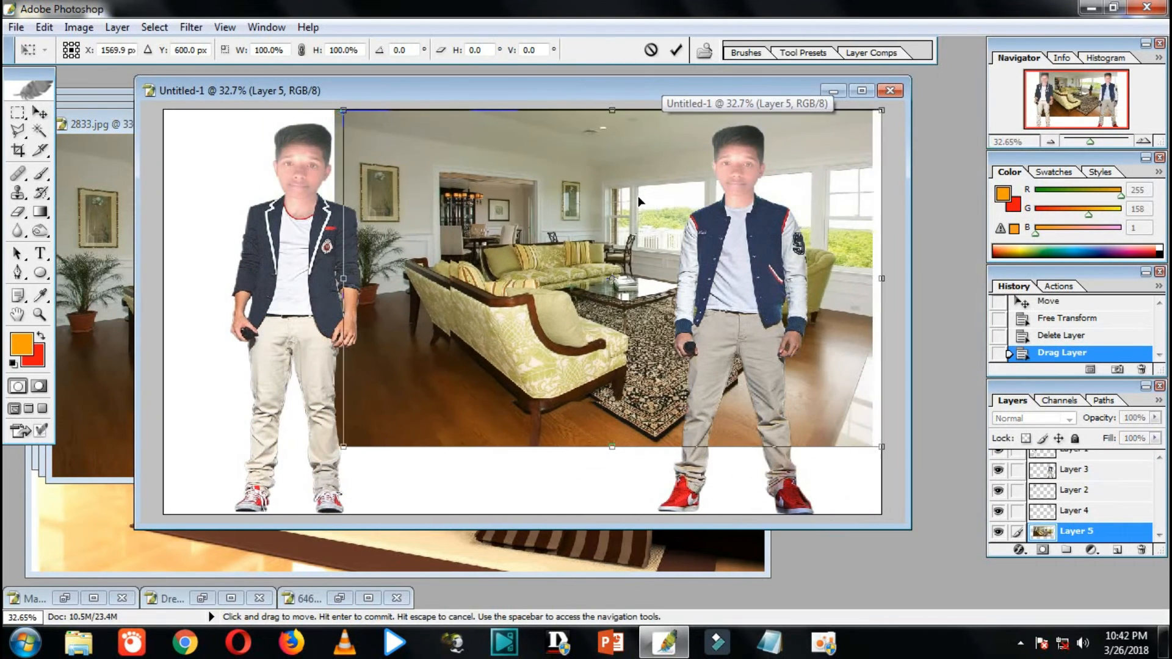
drag(344, 279, 163, 279)
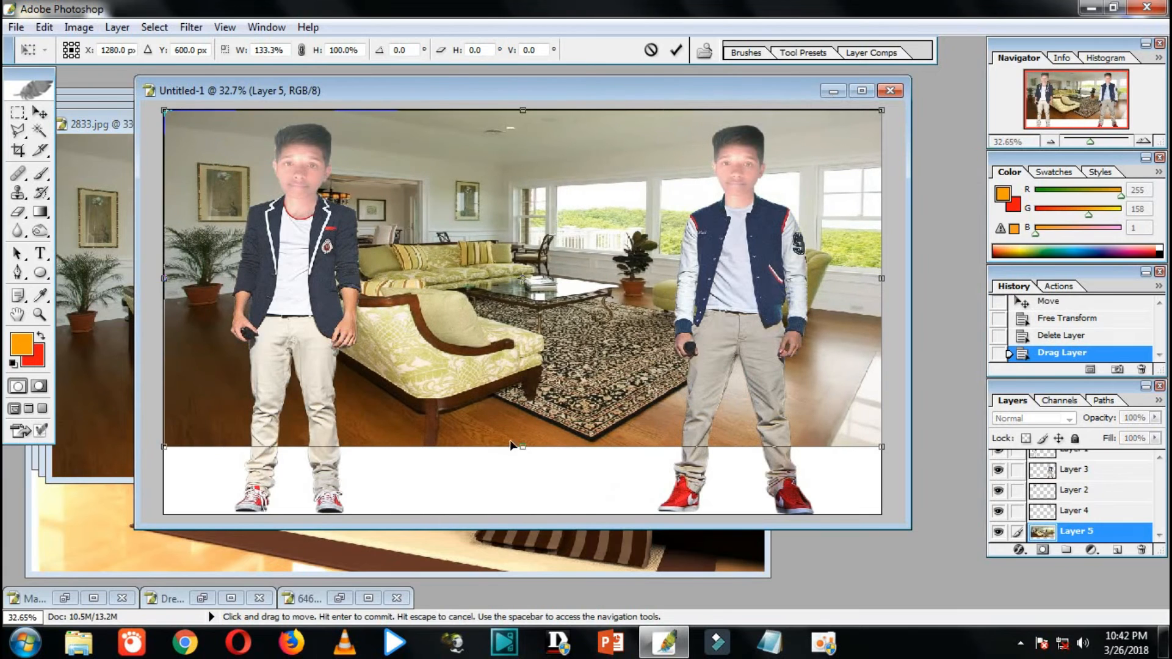
drag(519, 443, 523, 515)
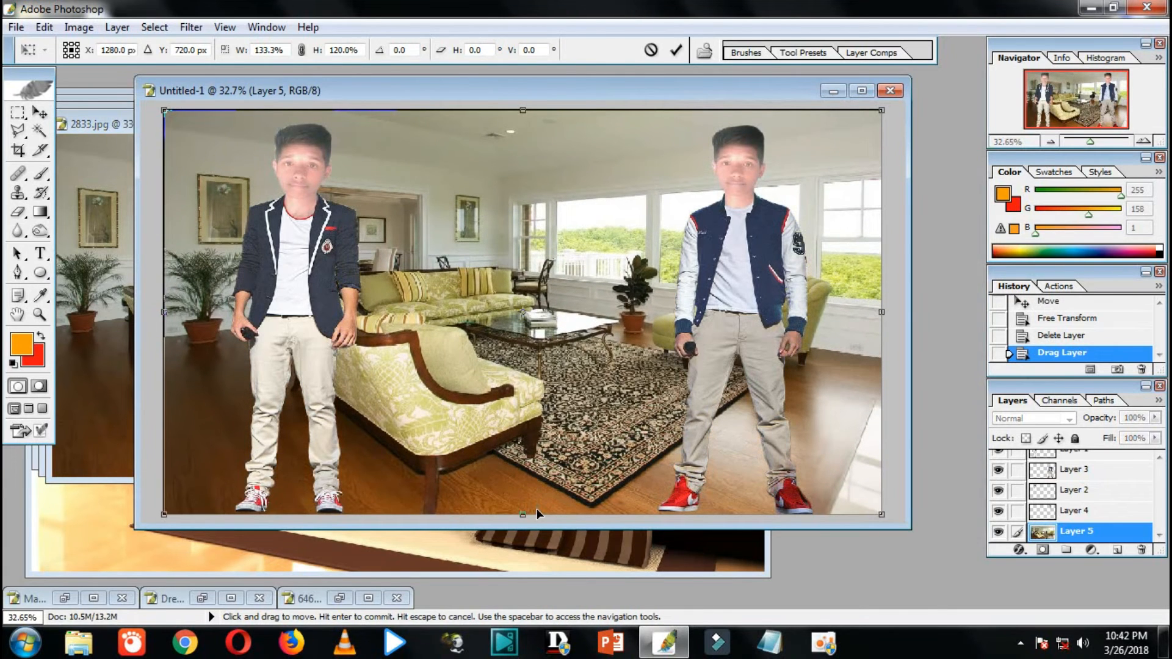
key(Return)
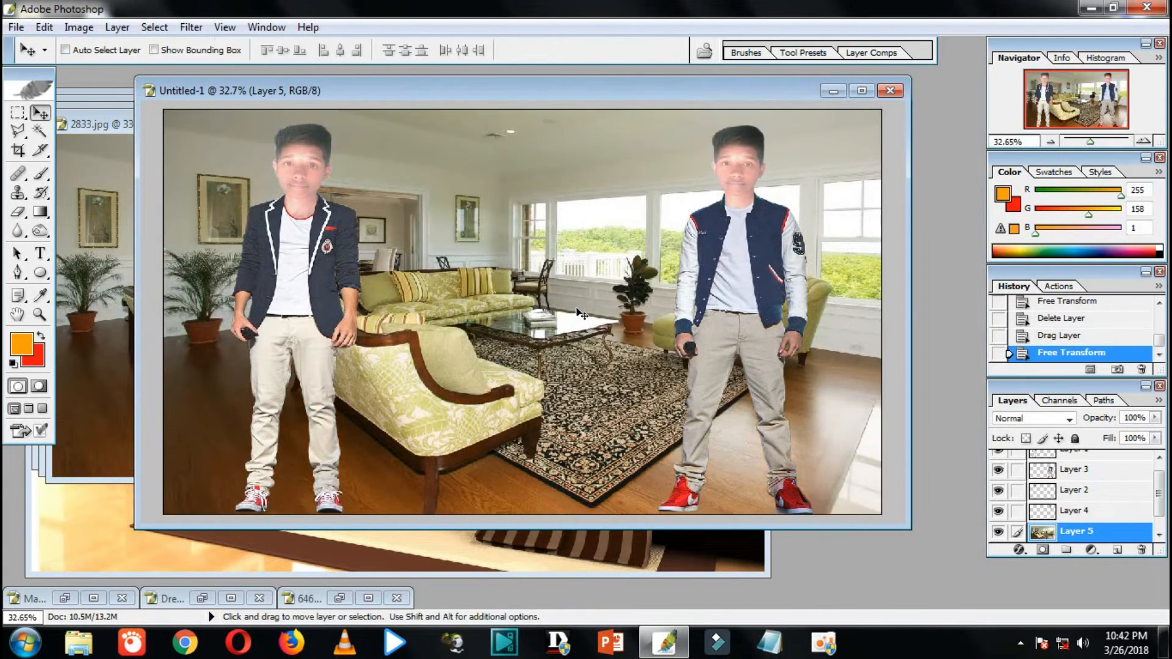
Save a JPEG copy of the composite with the green-sofa room to the Desktop, using the earlier copy's name with the suffix 2
click(16, 26)
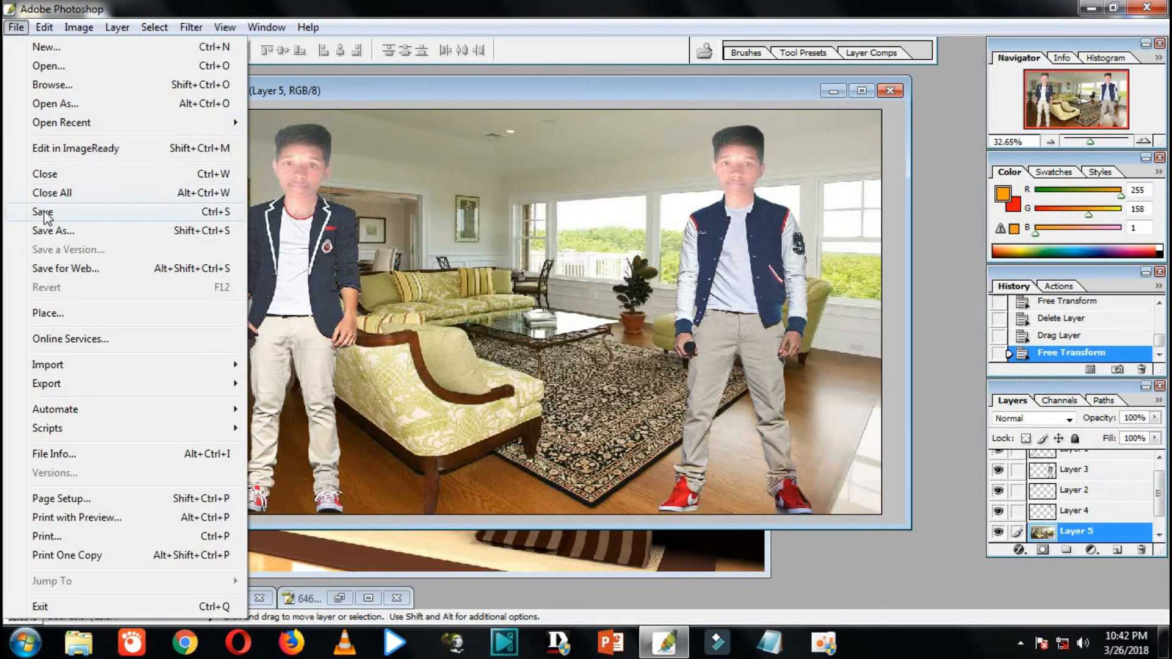
click(37, 219)
click(571, 376)
click(572, 448)
click(557, 379)
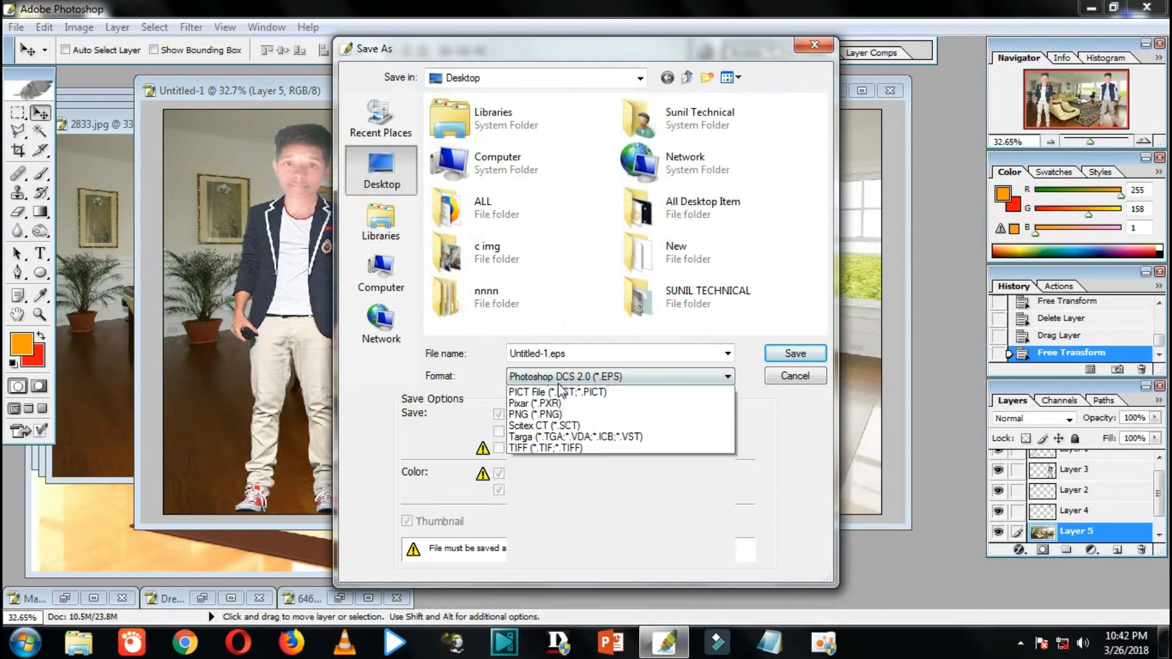
click(570, 460)
scroll(543, 262, down, 1)
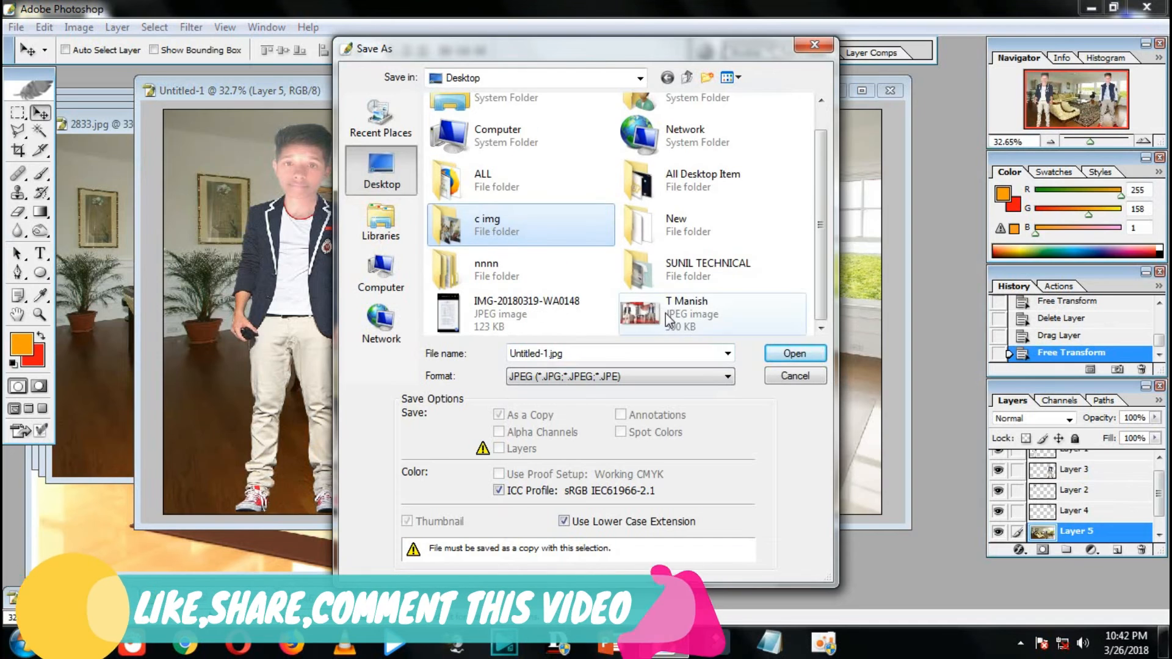
click(708, 311)
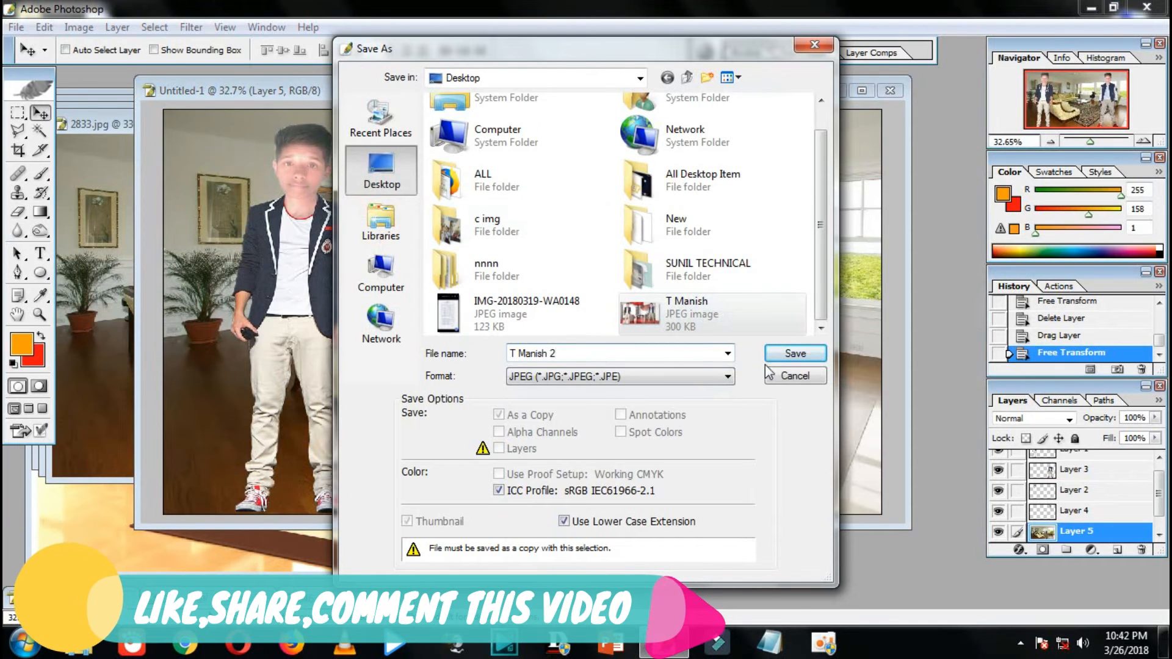
click(792, 354)
click(711, 203)
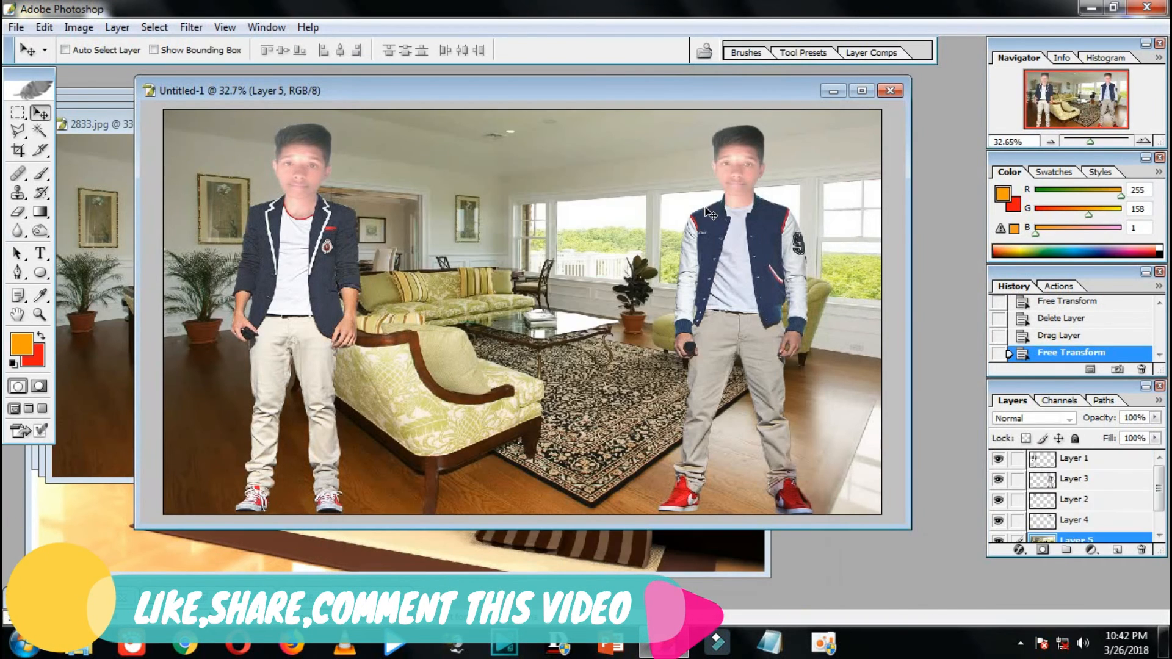
Delete Layer 5 with the green-sofa room from Untitled-1 and minimize the 2833.jpg window
right_click(1075, 540)
click(1038, 312)
click(555, 251)
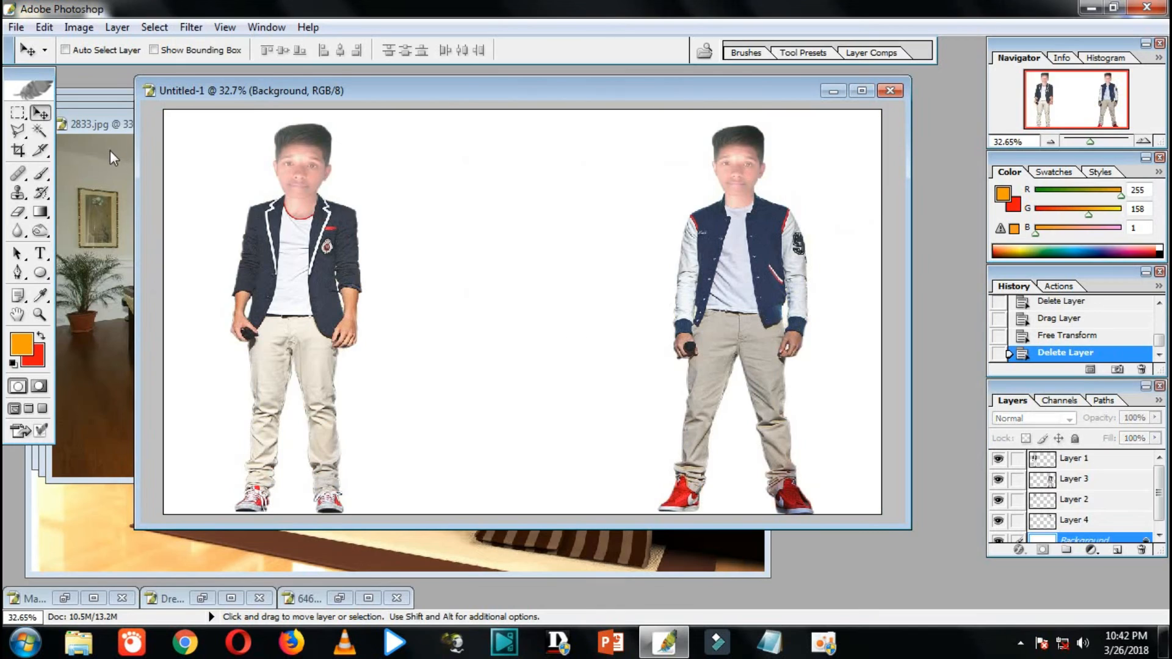
click(110, 150)
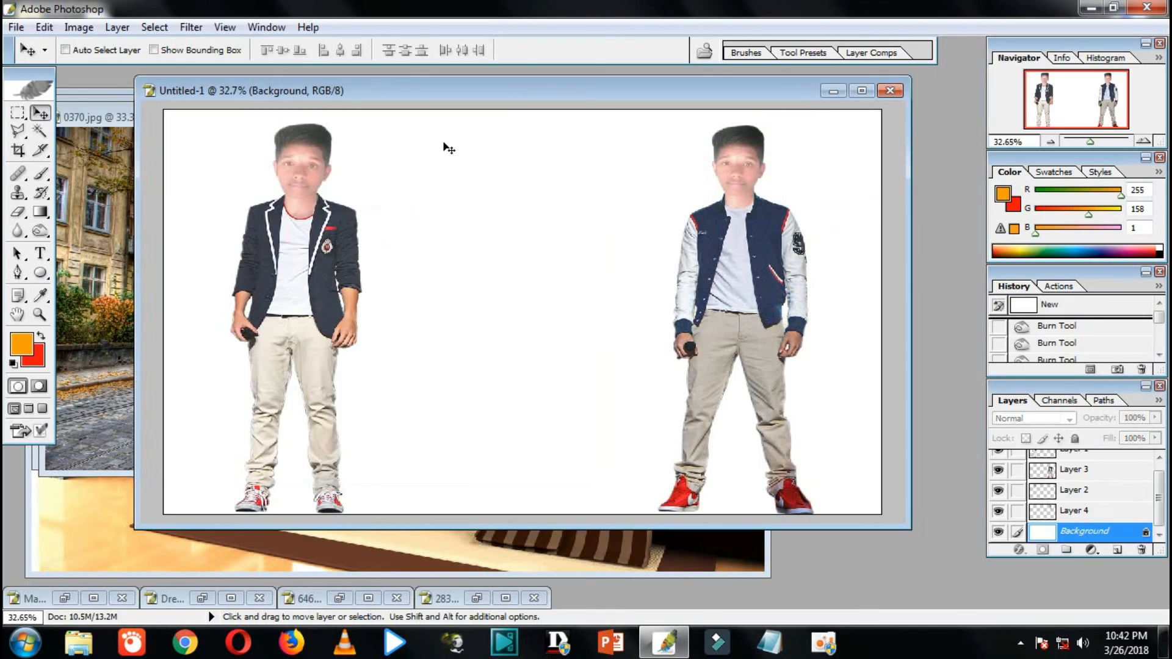
Place the 0370.jpg street image behind the figures in Untitled-1, scaled to 160% width and stretched to the full canvas height
click(116, 152)
click(548, 175)
click(111, 177)
drag(135, 217, 520, 204)
key(ctrl+t)
drag(432, 278, 165, 273)
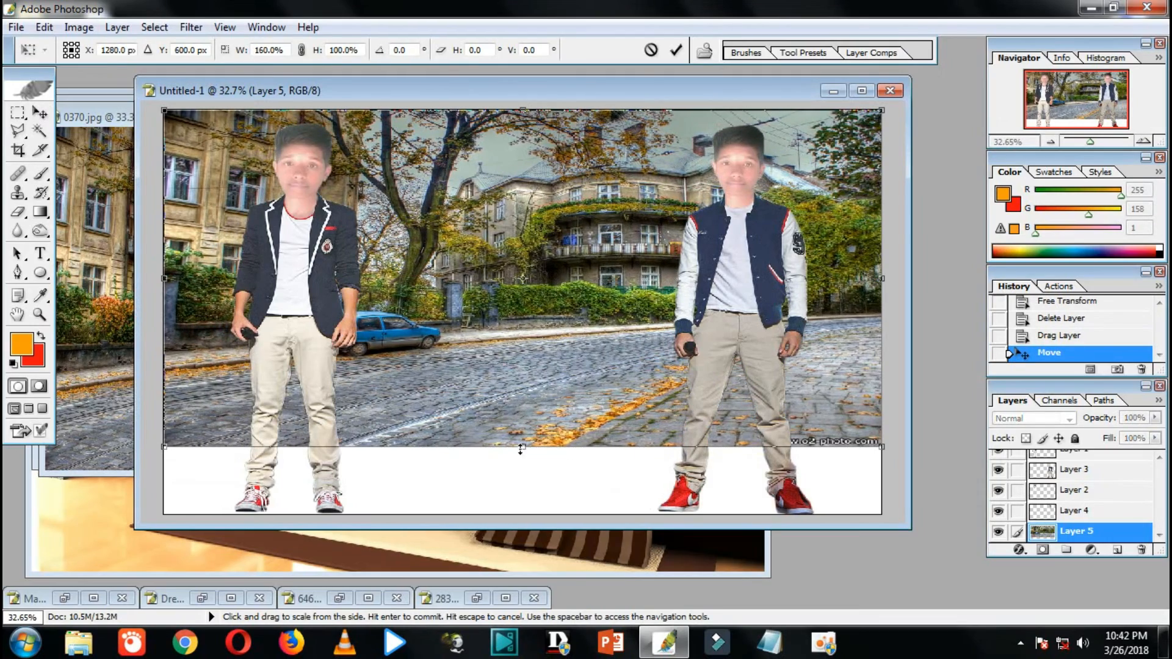
drag(519, 449, 520, 514)
key(Return)
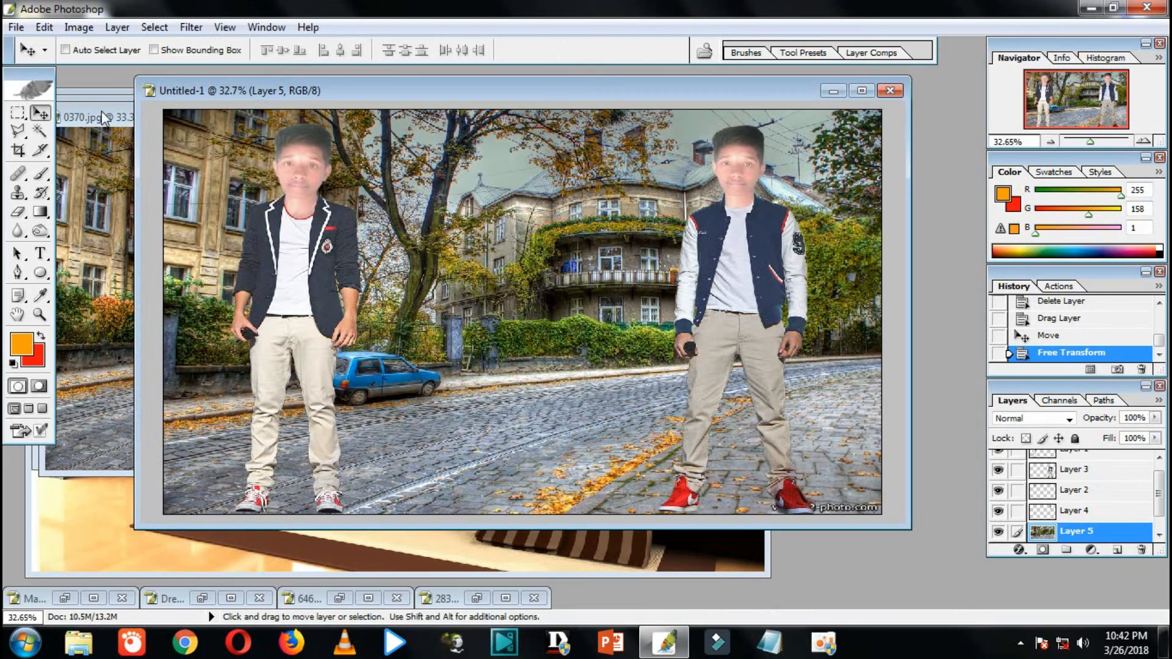
Save a JPEG copy of the composite with the street background to the Desktop, changing the name's suffix to 3
click(15, 28)
click(54, 230)
click(541, 376)
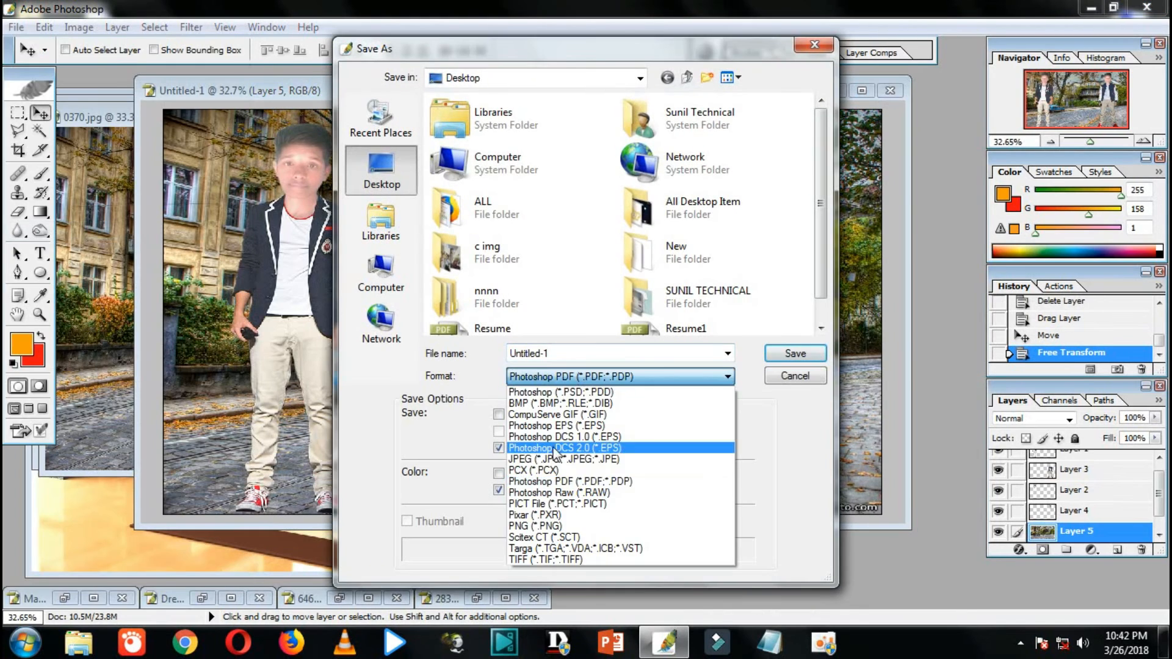
click(540, 445)
click(627, 332)
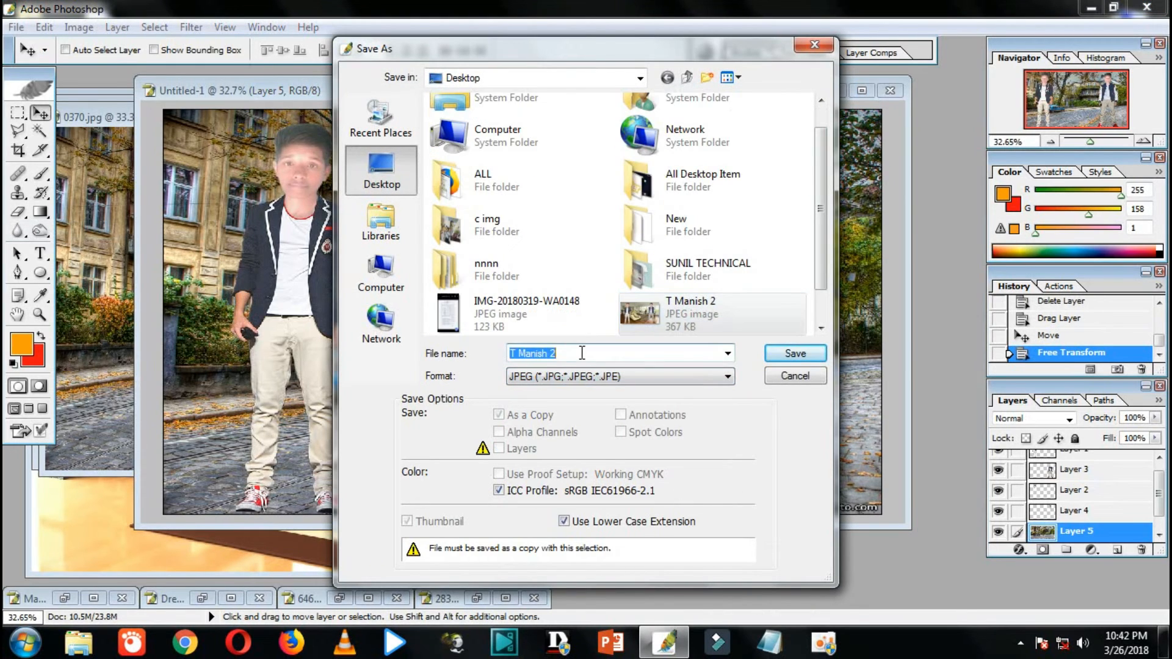
key(BackSpace)
text(3)
click(787, 353)
click(697, 206)
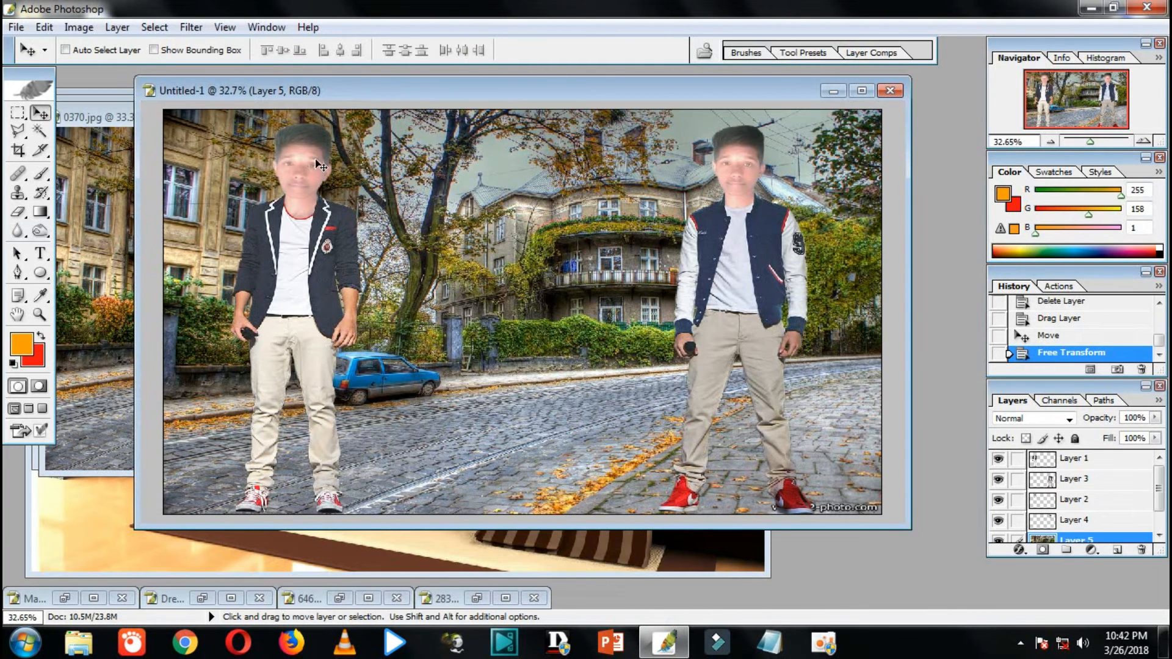
Delete Layer 5 with the street background from Untitled-1 and minimize the 0370.jpg window
right_click(1086, 530)
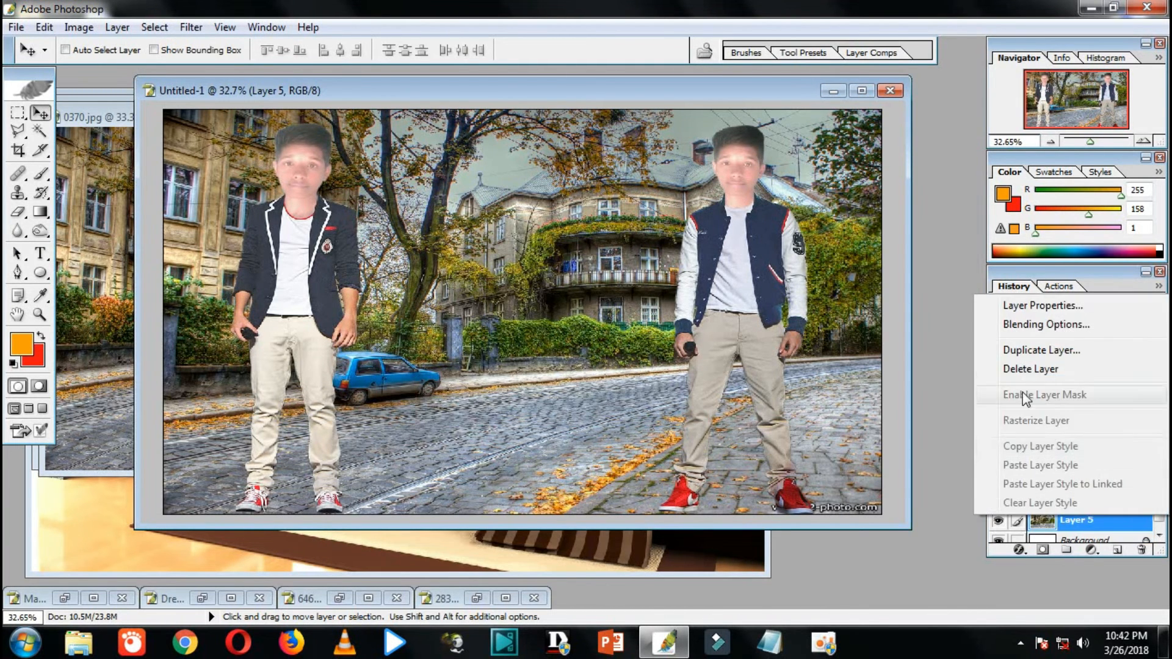
click(1049, 374)
click(554, 251)
click(101, 178)
click(444, 117)
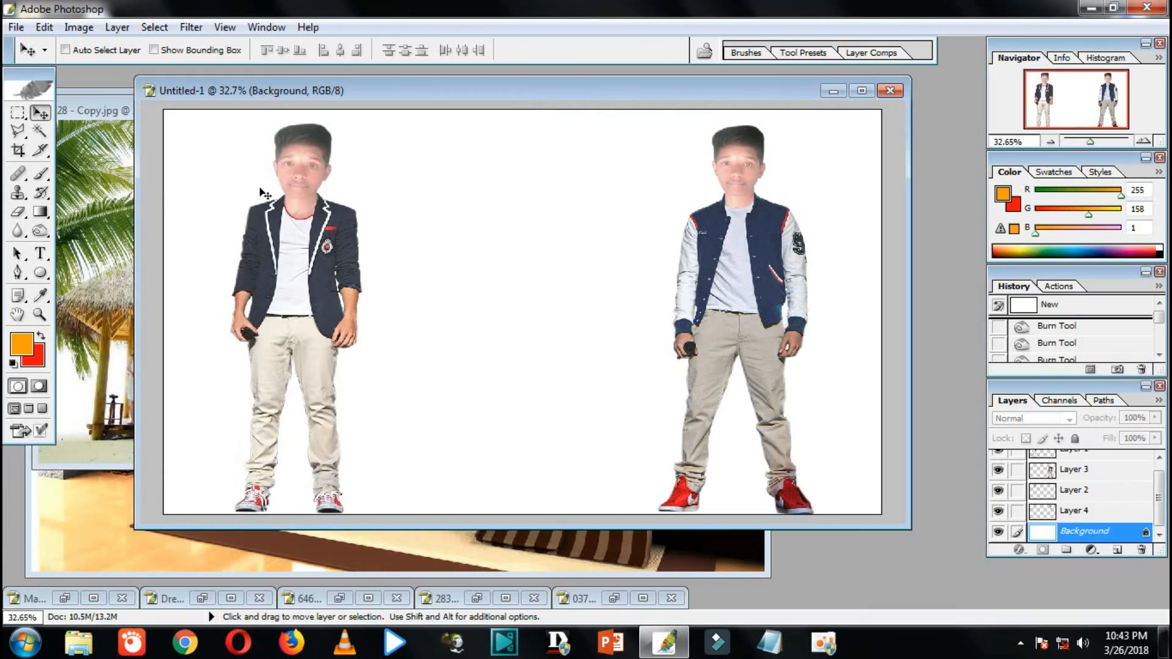
Place the 28 - Copy.jpg palm beach image behind the figures in Untitled-1, scaled to 160% width and 120% height
click(122, 194)
drag(591, 204, 307, 198)
key(ctrl+t)
drag(612, 278, 881, 278)
drag(523, 446, 540, 515)
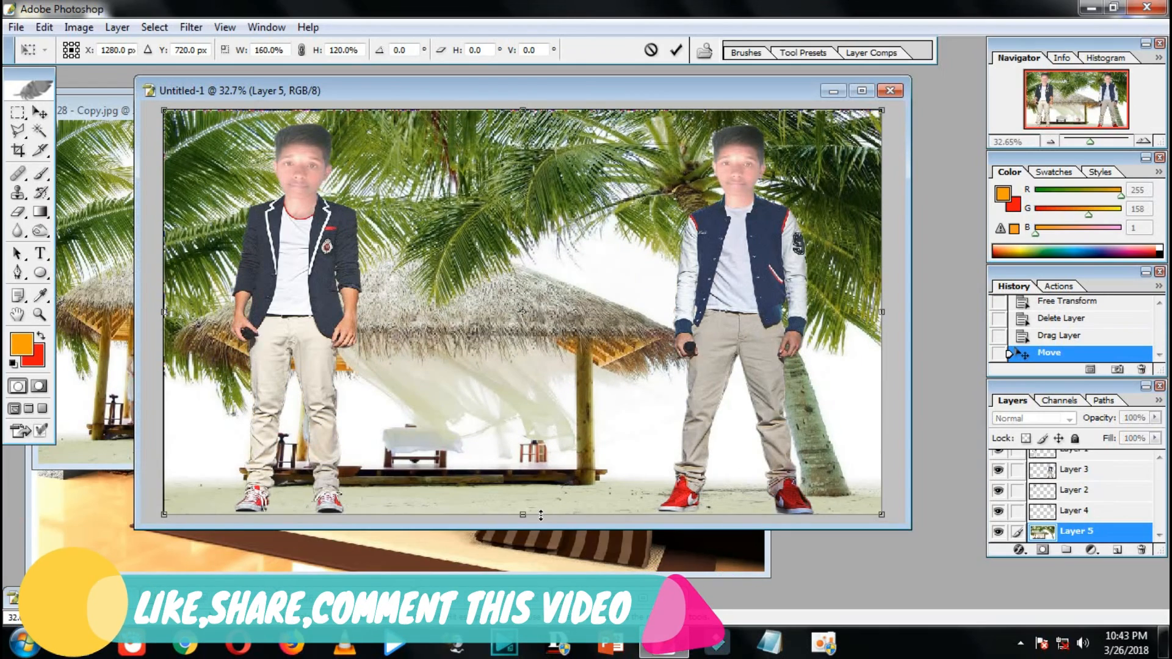
key(Return)
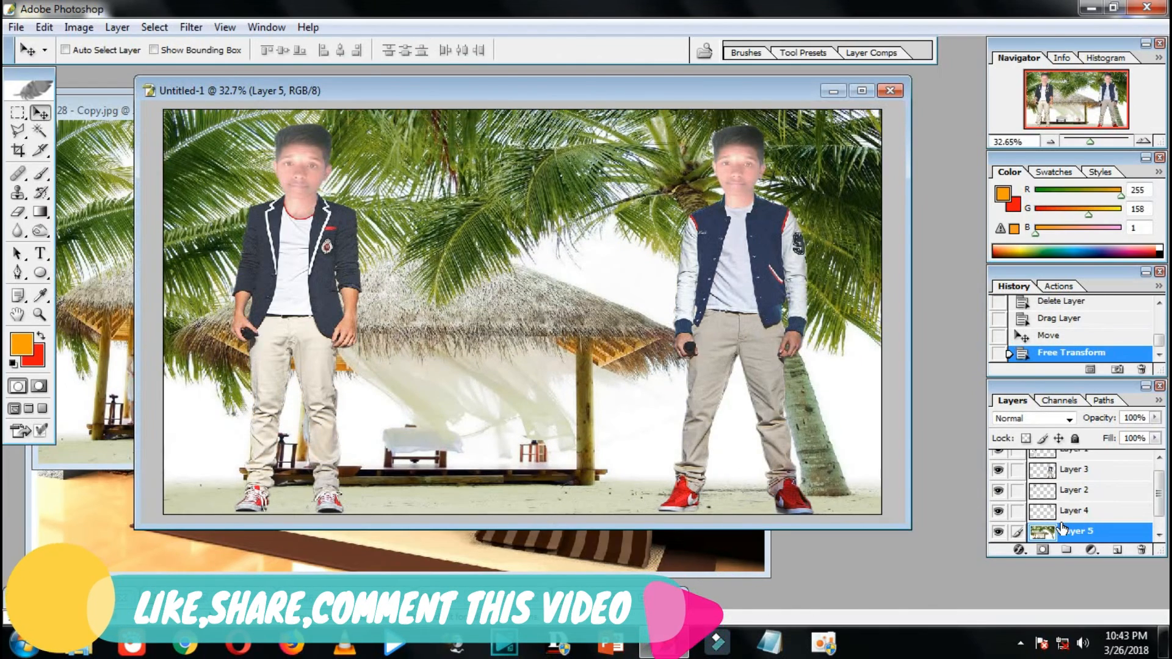
Save a JPEG copy of the composite with the palm beach background to the Desktop, changing the name's suffix to 4
click(16, 27)
click(55, 232)
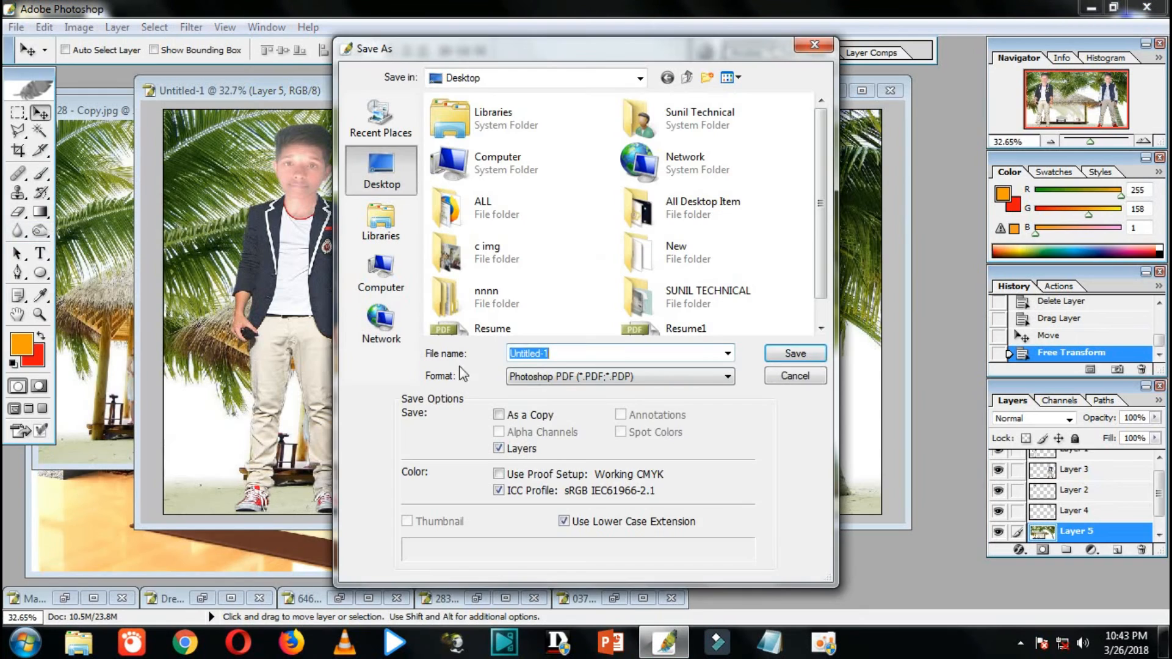
click(552, 376)
click(576, 459)
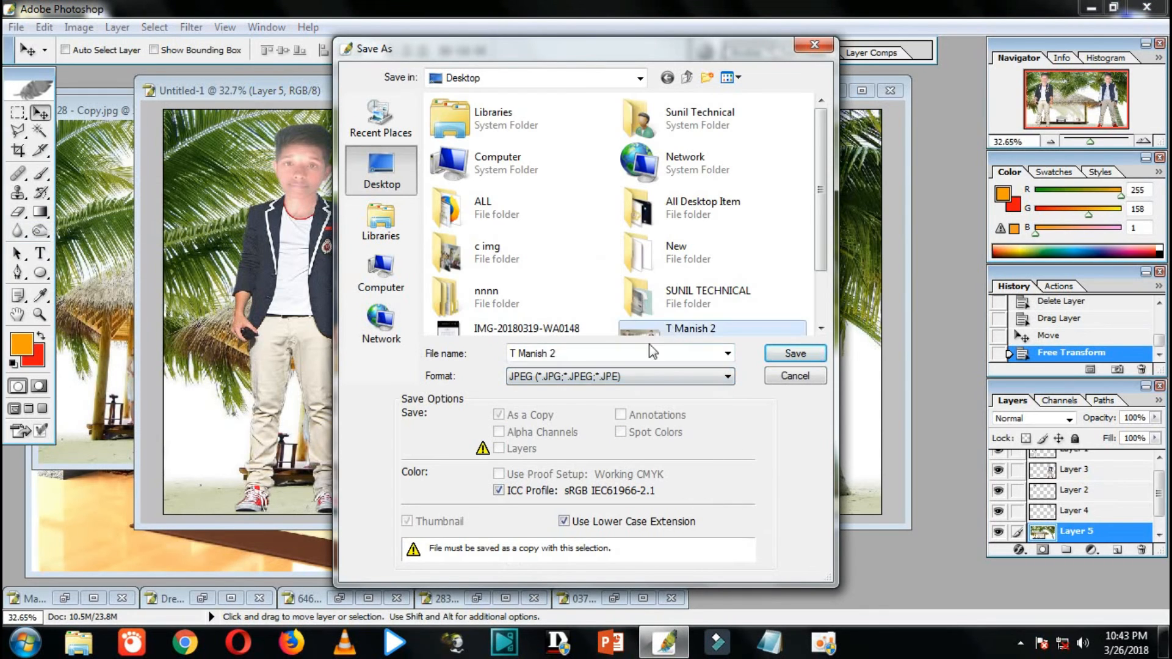
click(609, 352)
key(BackSpace)
text(4)
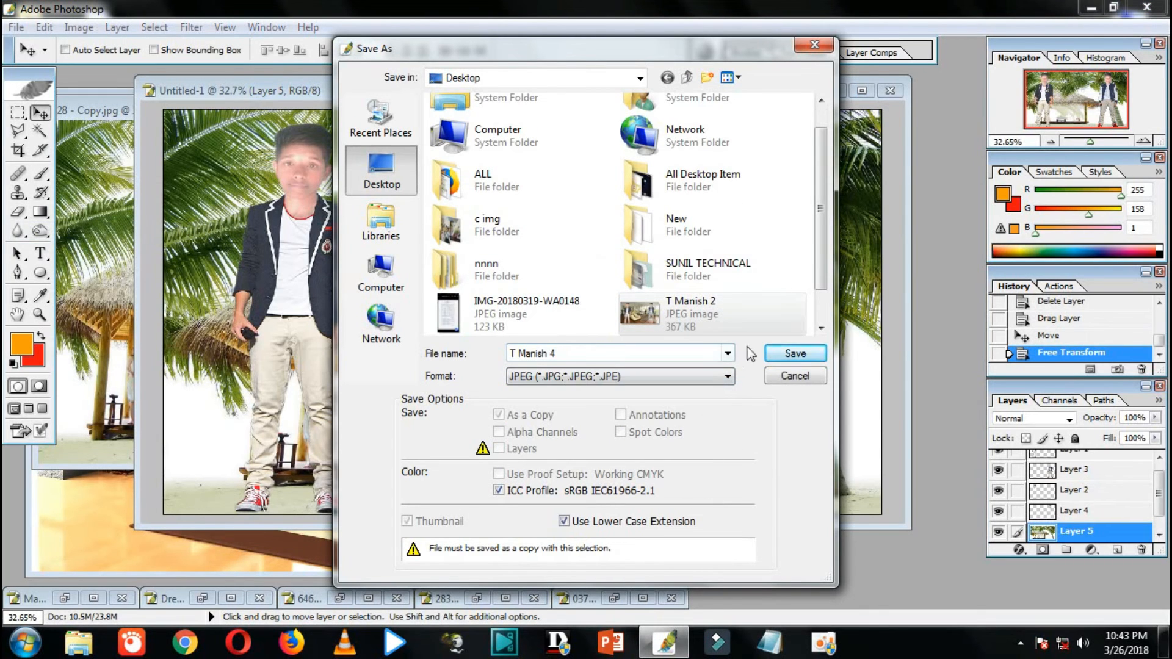
key(Return)
click(713, 202)
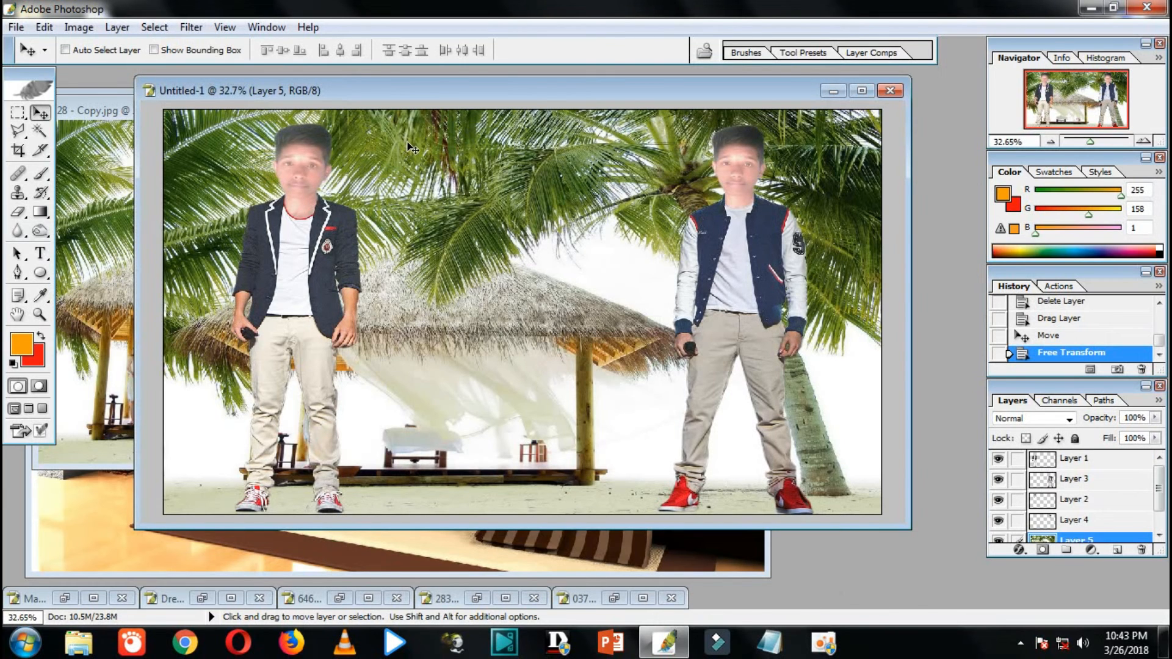
Delete Layer 5 with the palm beach background from Untitled-1 and minimize the 28 - Copy.jpg window
right_click(1110, 542)
click(1037, 386)
click(557, 253)
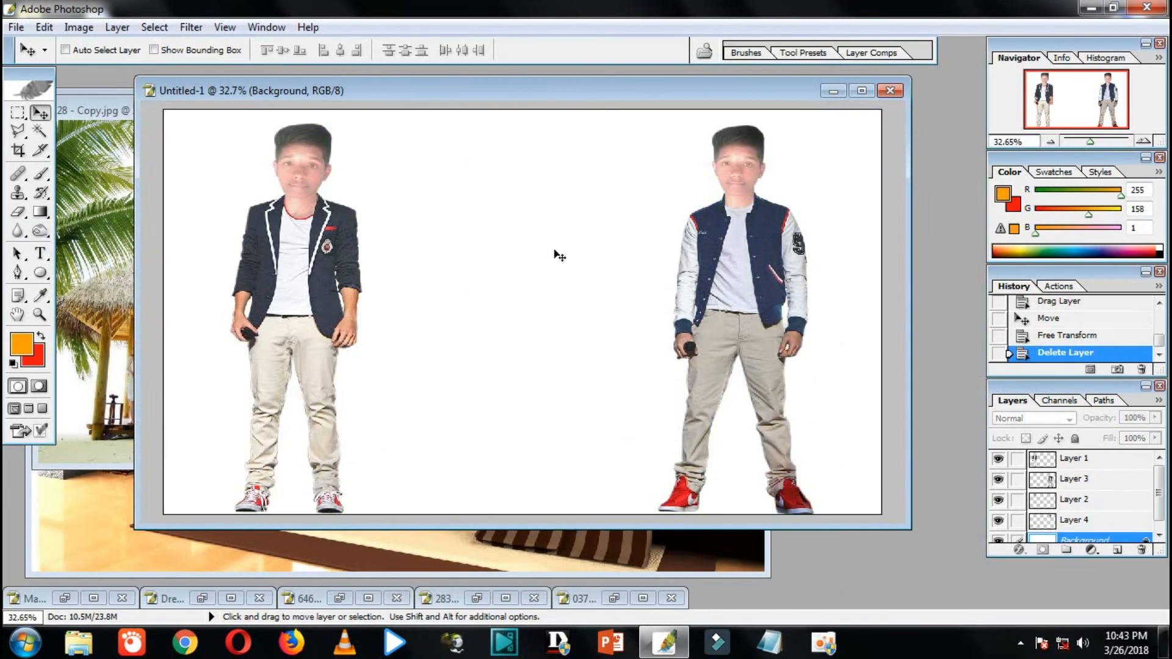
click(98, 177)
click(427, 110)
Try the fancy-bedroom image behind the figures in Untitled-1, aligned to the canvas at 100% width and 90% height
click(110, 186)
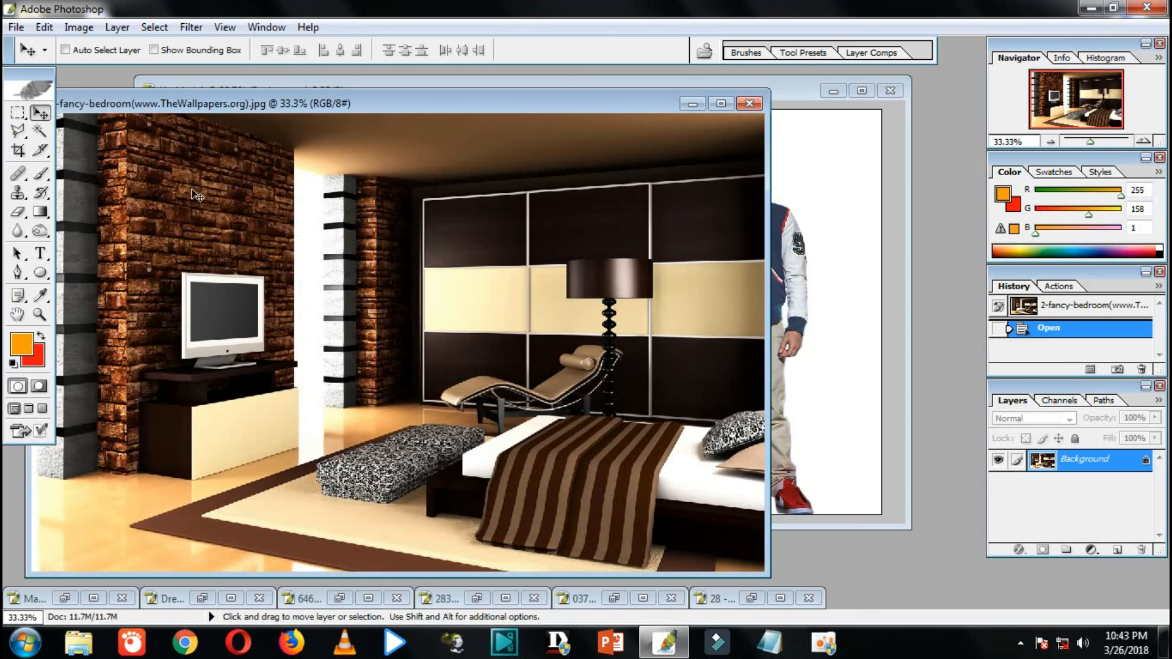
drag(516, 249, 521, 299)
key(ctrl+t)
drag(781, 160, 528, 354)
drag(501, 368, 855, 125)
drag(420, 238, 163, 238)
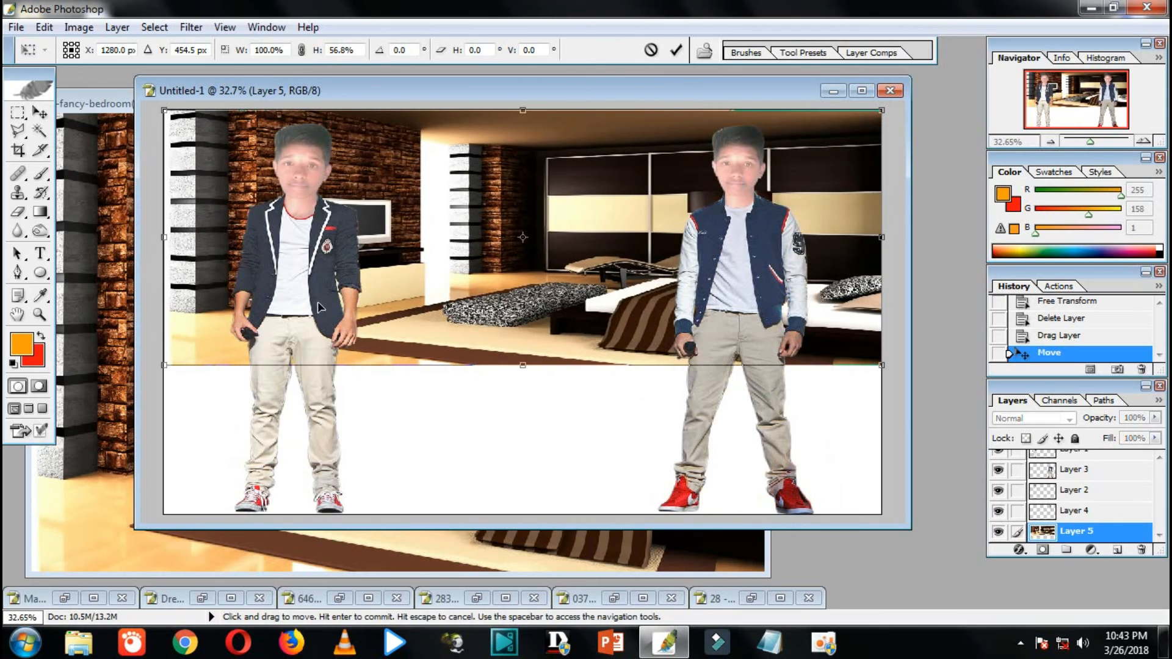
drag(525, 366, 520, 470)
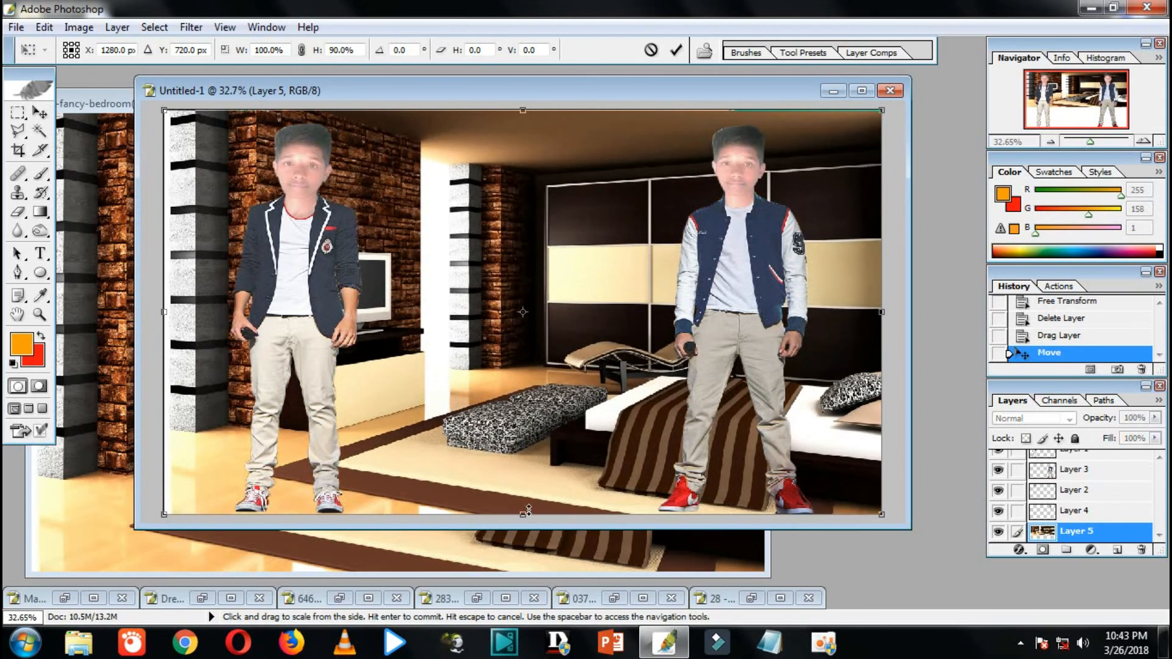
key(Return)
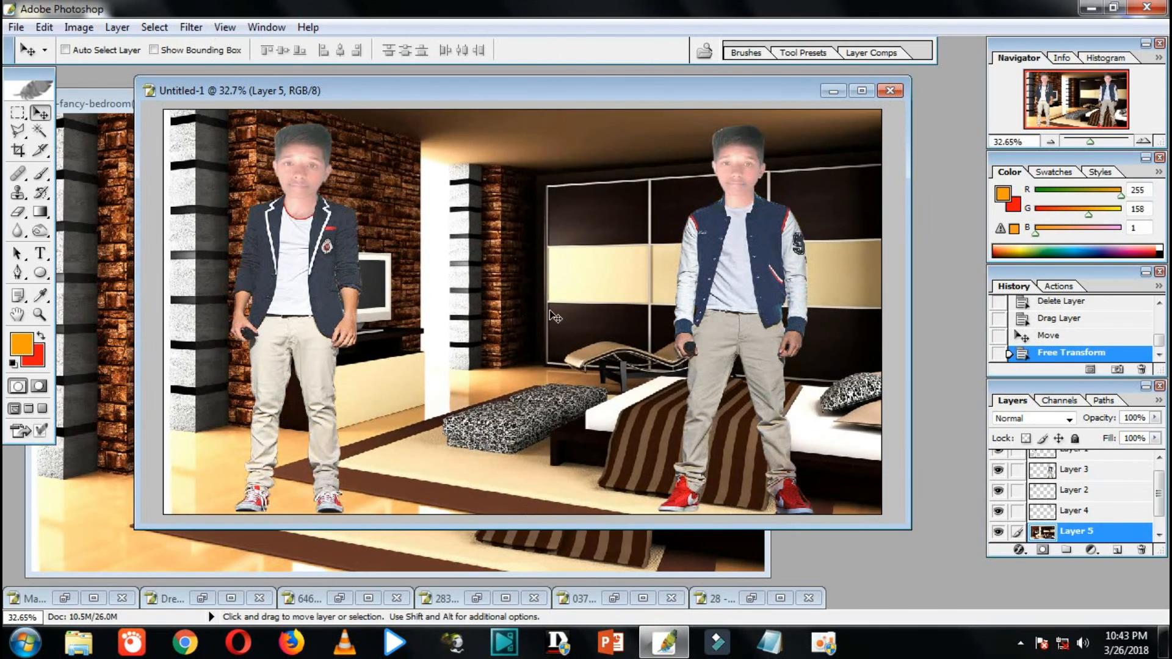
Delete Layer 5 with the fancy-bedroom background from Untitled-1
right_click(1087, 529)
click(1022, 387)
click(554, 251)
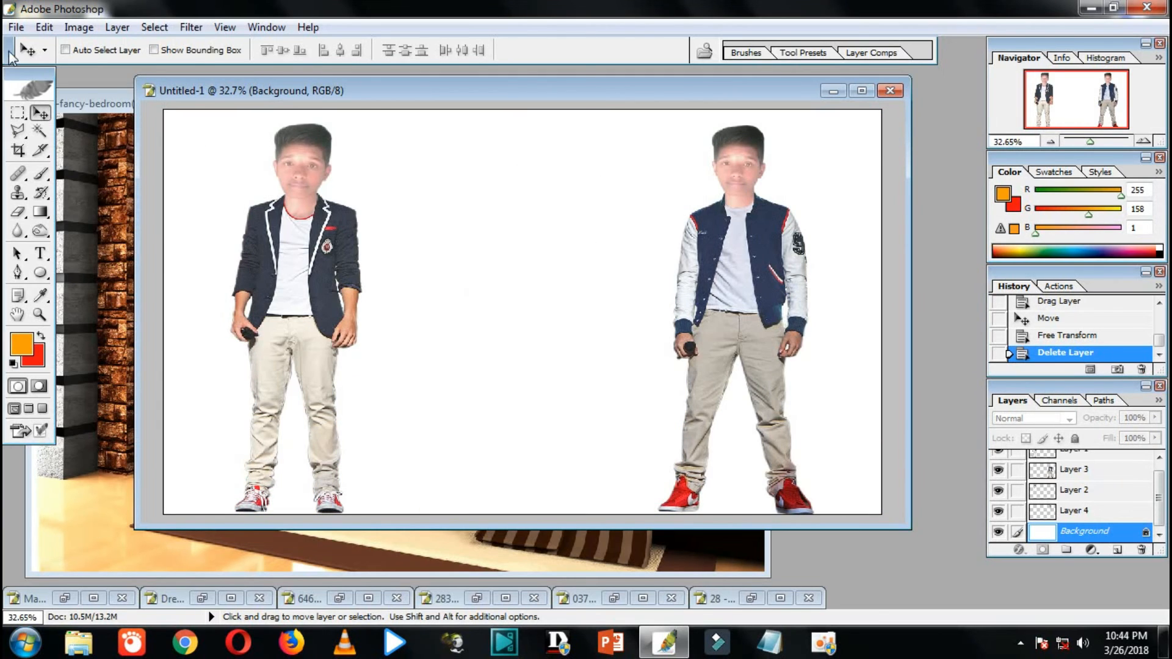
Save Untitled-1 with its layers to the Desktop as a Photoshop PDF named tmt, using maximum-quality JPEG encoding, and quit the image editor
click(16, 27)
click(43, 228)
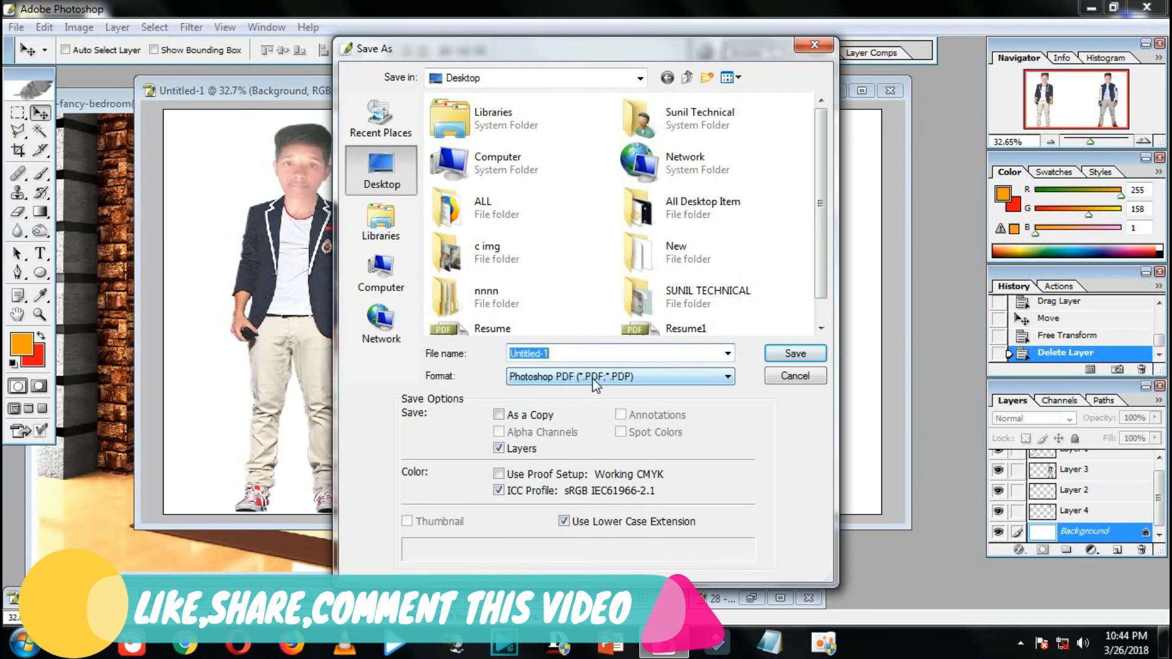
click(572, 351)
double_click(573, 352)
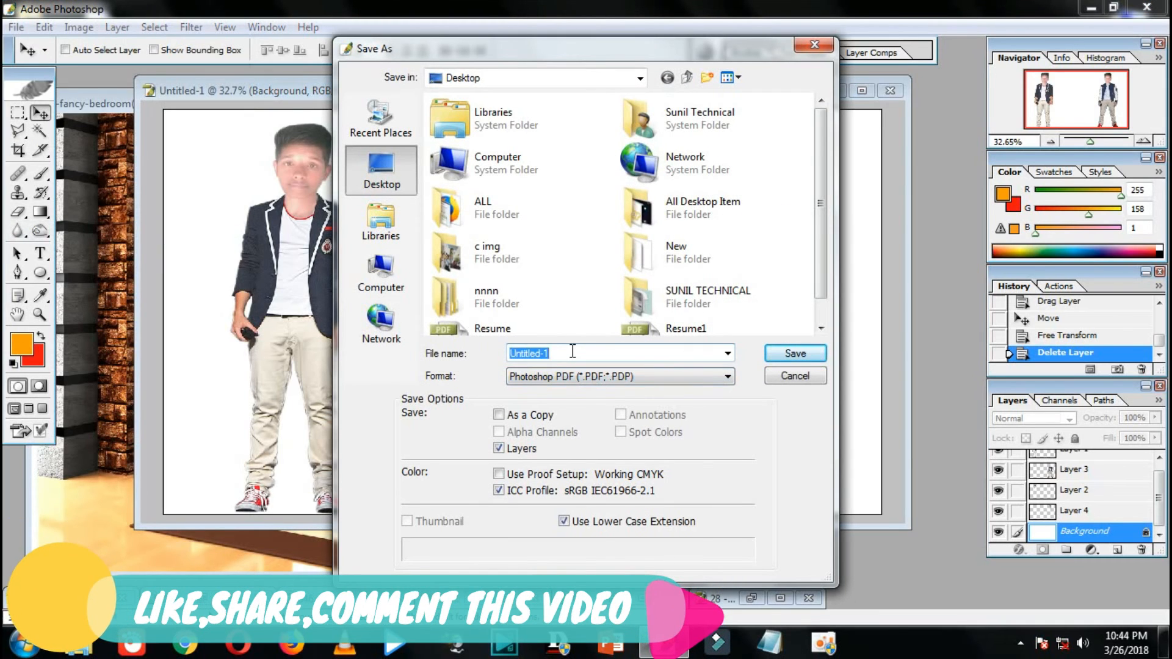
text(tmt)
click(793, 354)
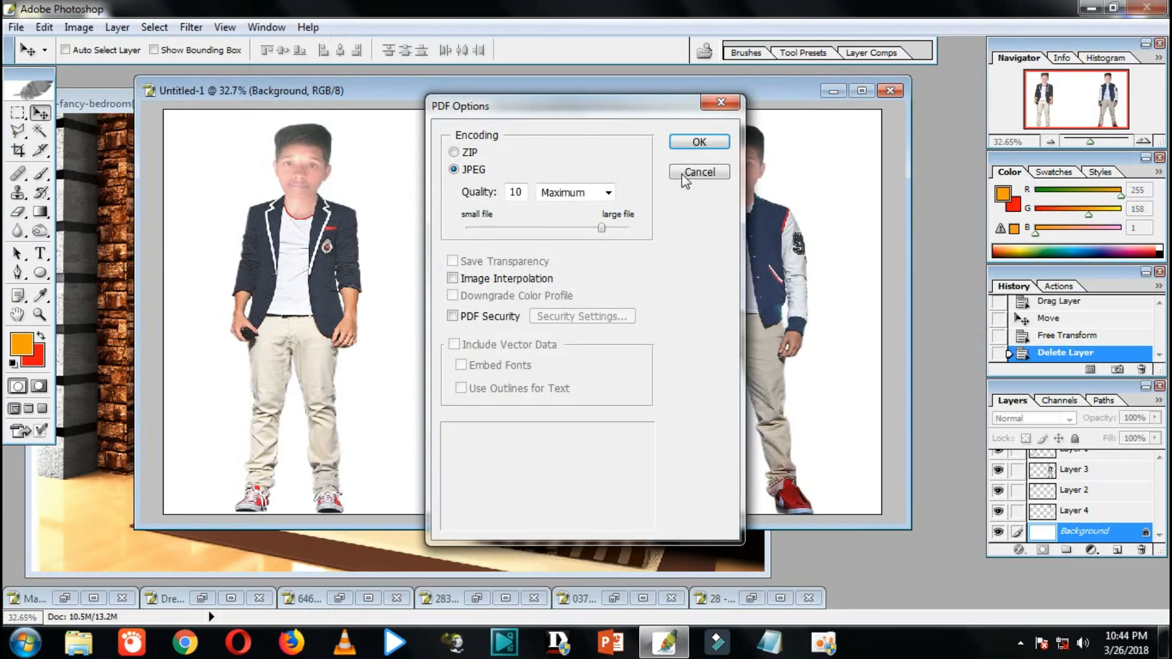
click(699, 146)
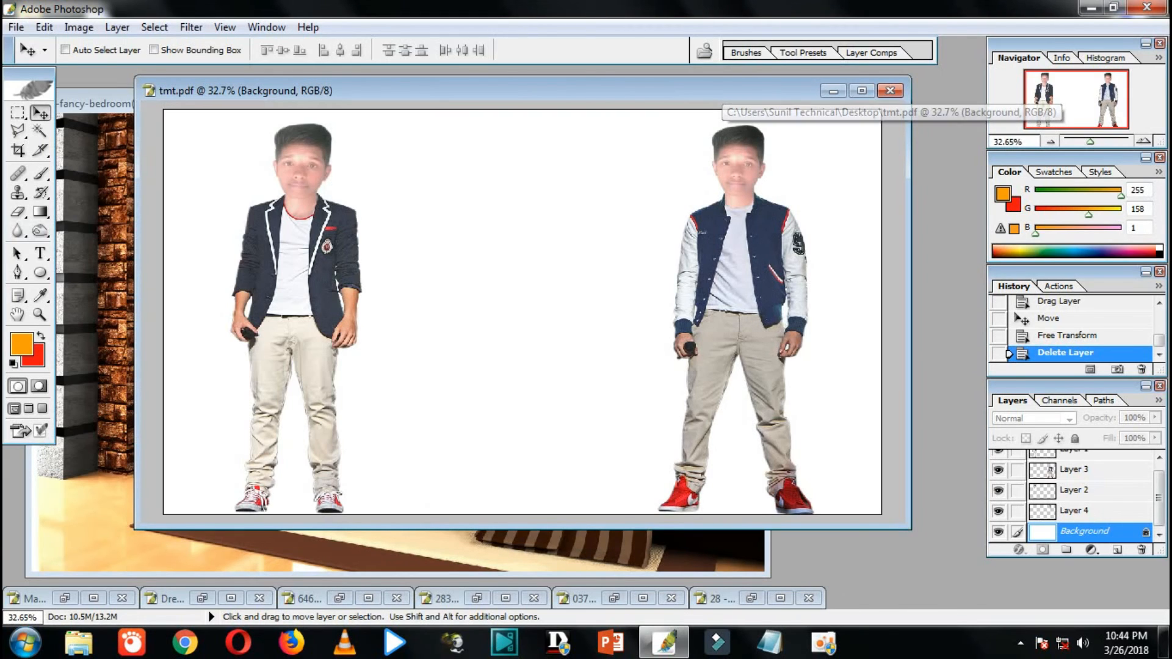
key(ctrl+q)
click(620, 262)
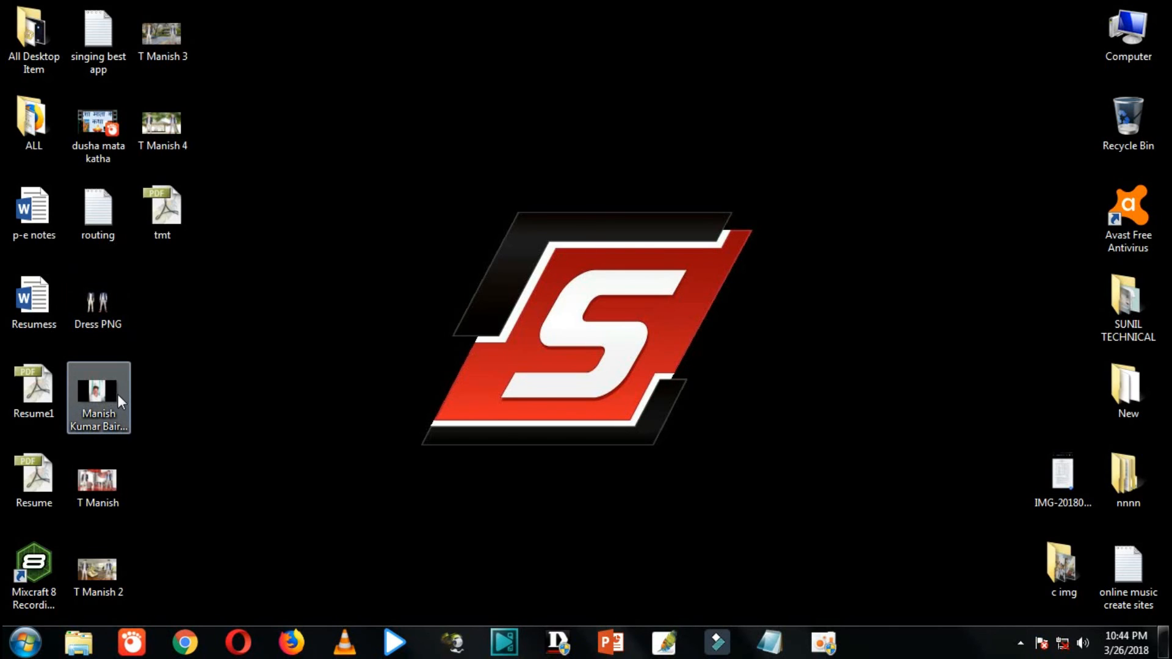
Open the saved composite with the red room background from the desktop and inspect the faces up close
double_click(97, 479)
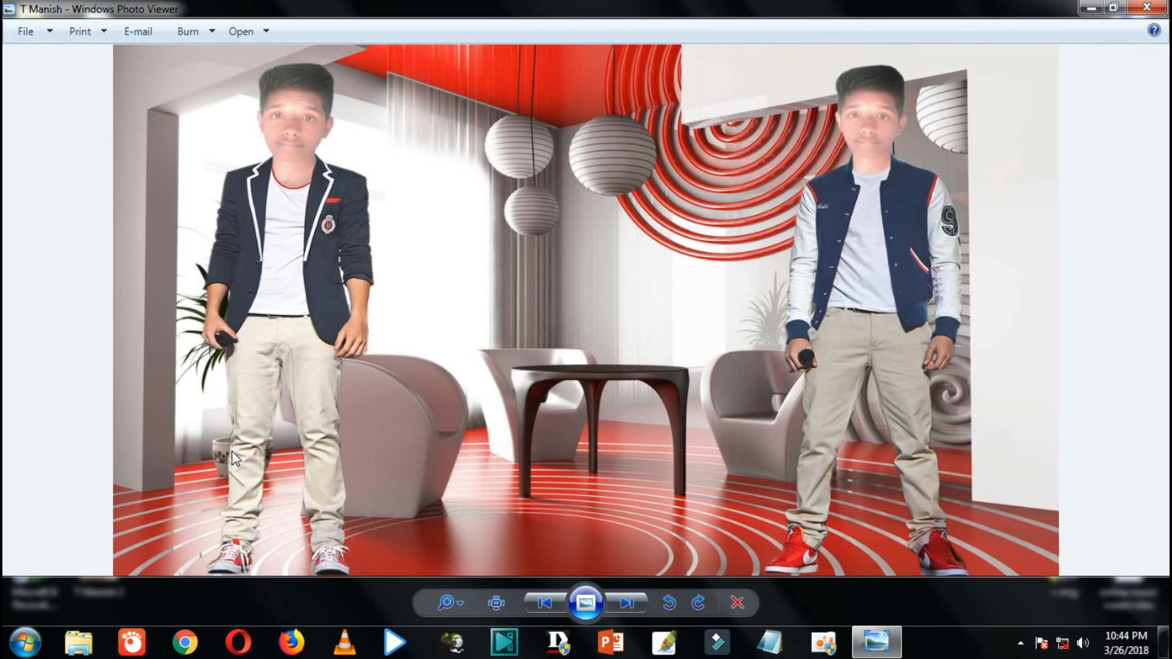
scroll(292, 98, up, 3)
scroll(288, 96, down, 3)
scroll(748, 98, up, 3)
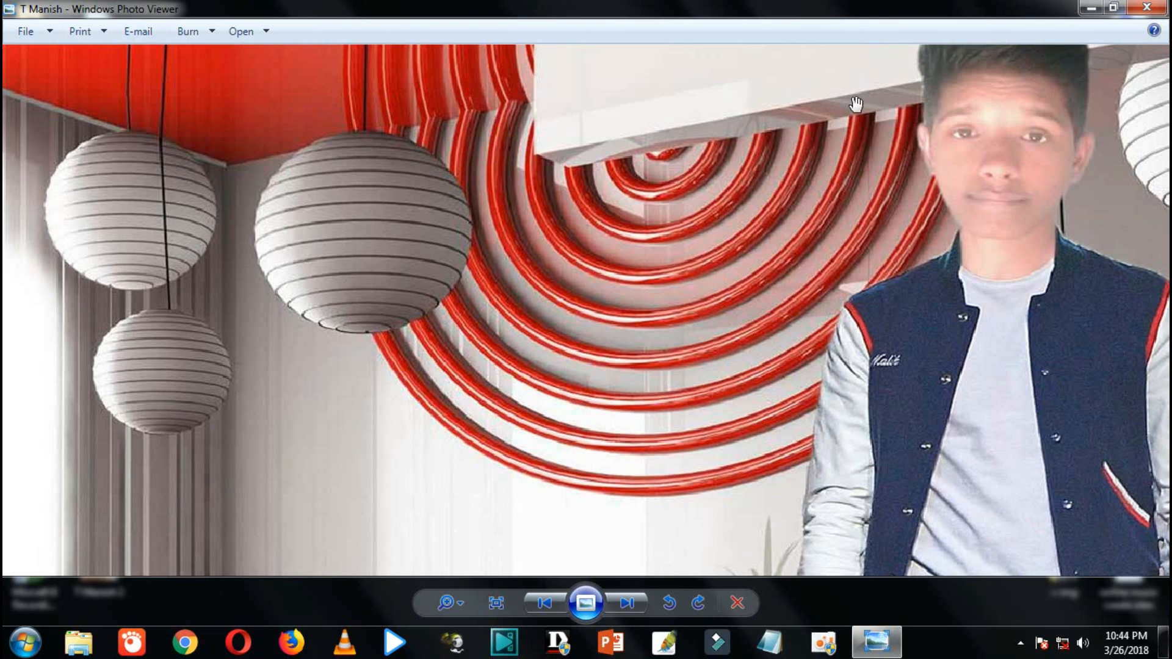
scroll(857, 107, down, 3)
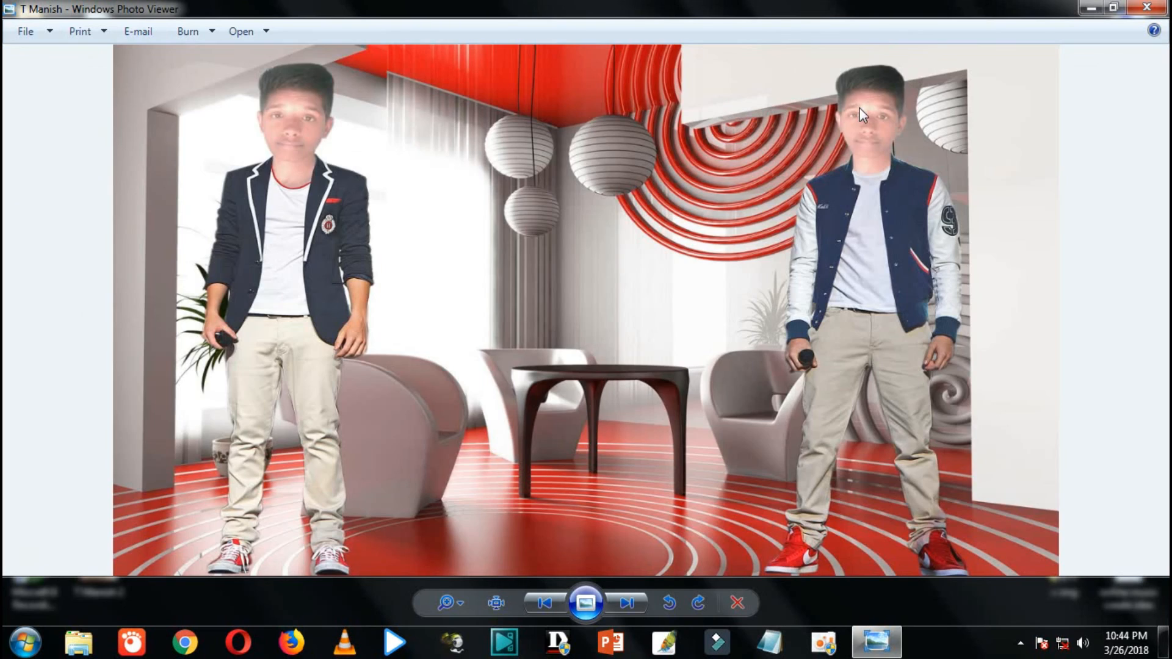
Browse through the other saved composites in the photo viewer and close it
click(637, 609)
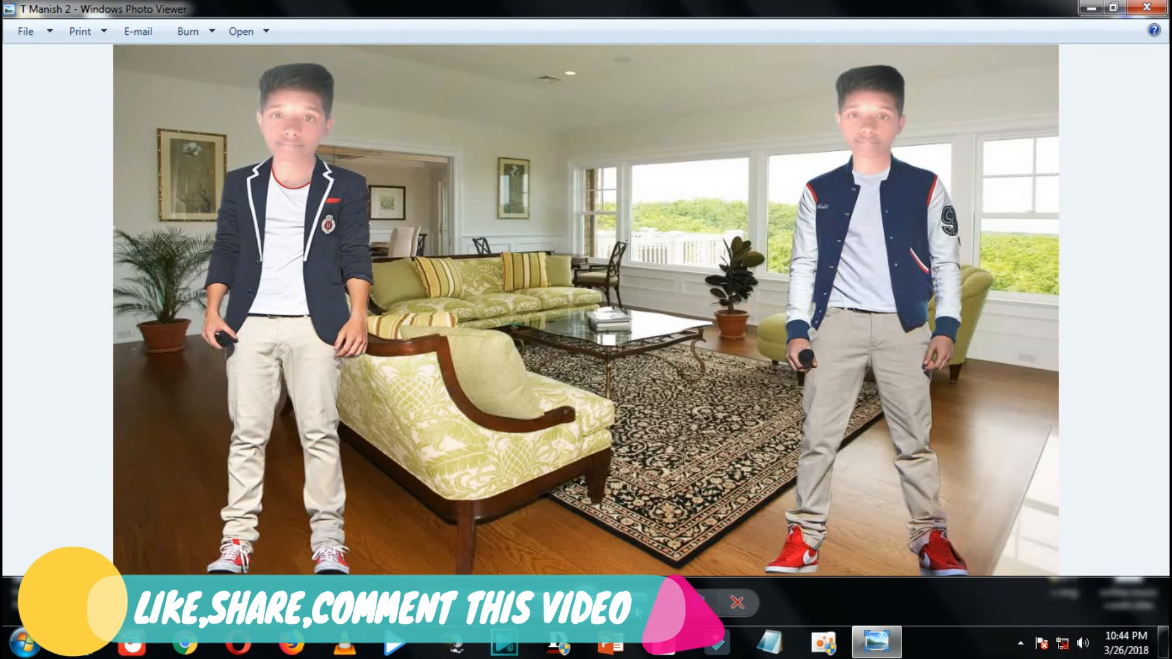
click(636, 610)
click(646, 603)
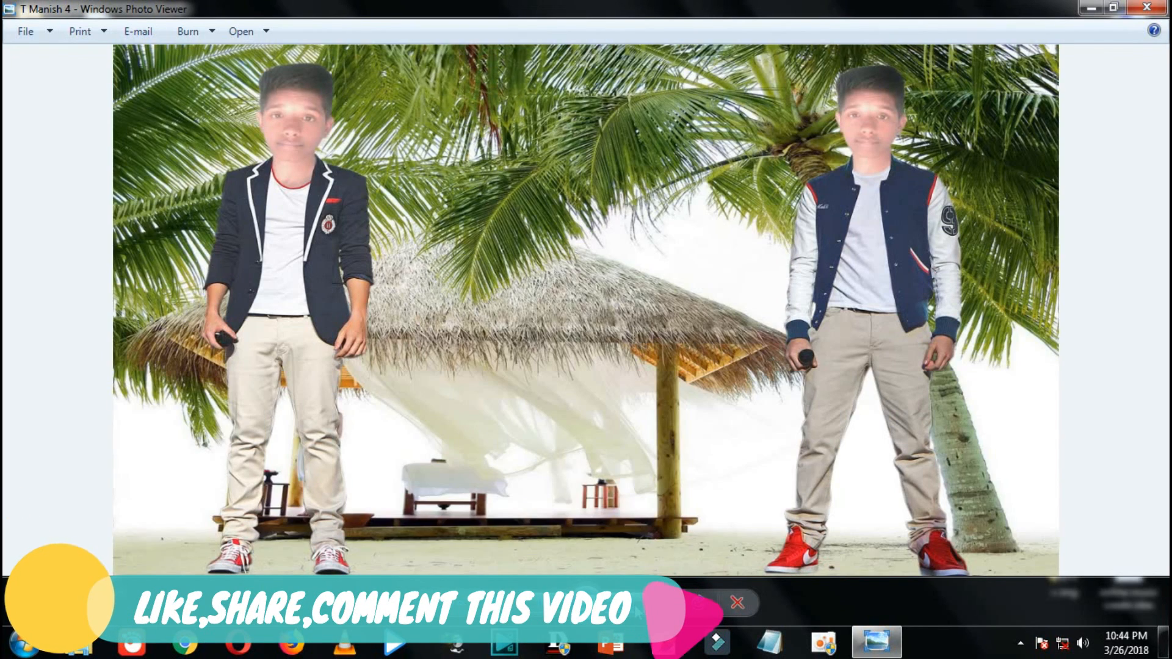
click(646, 603)
click(645, 603)
click(1147, 7)
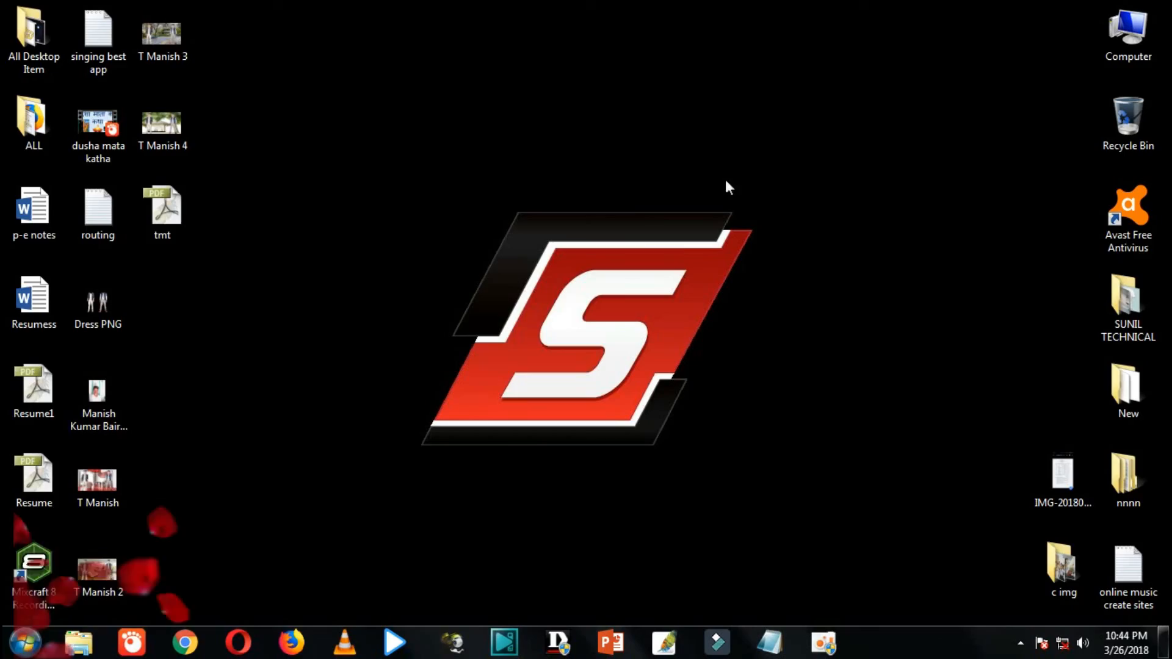
right_click(480, 171)
click(534, 207)
click(1020, 643)
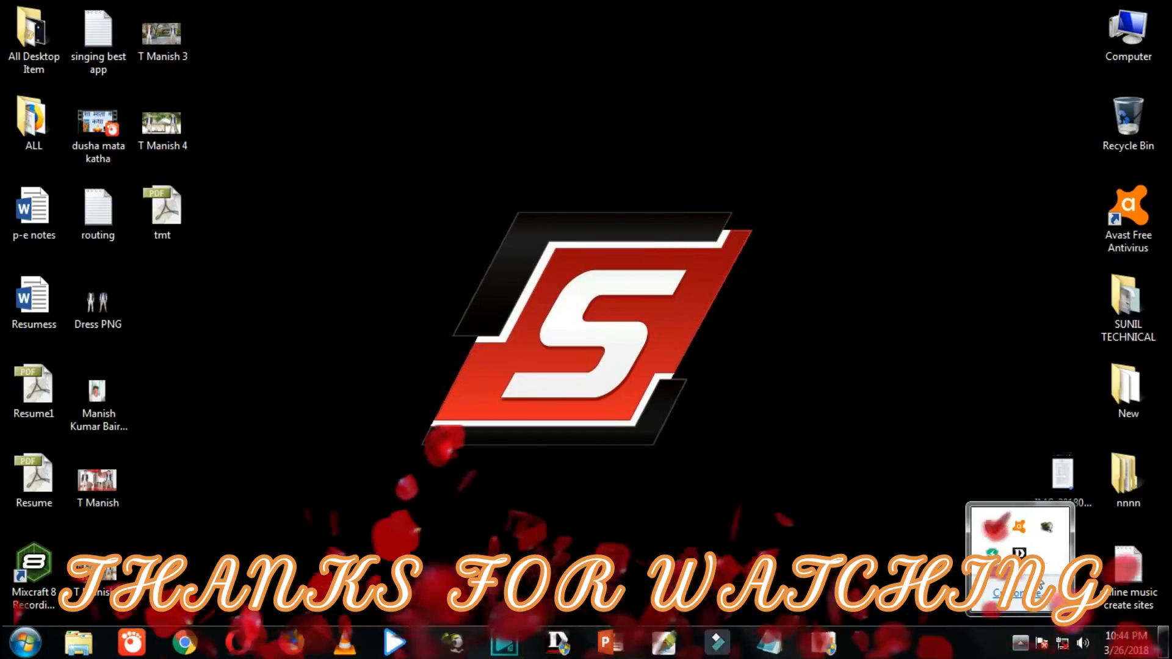